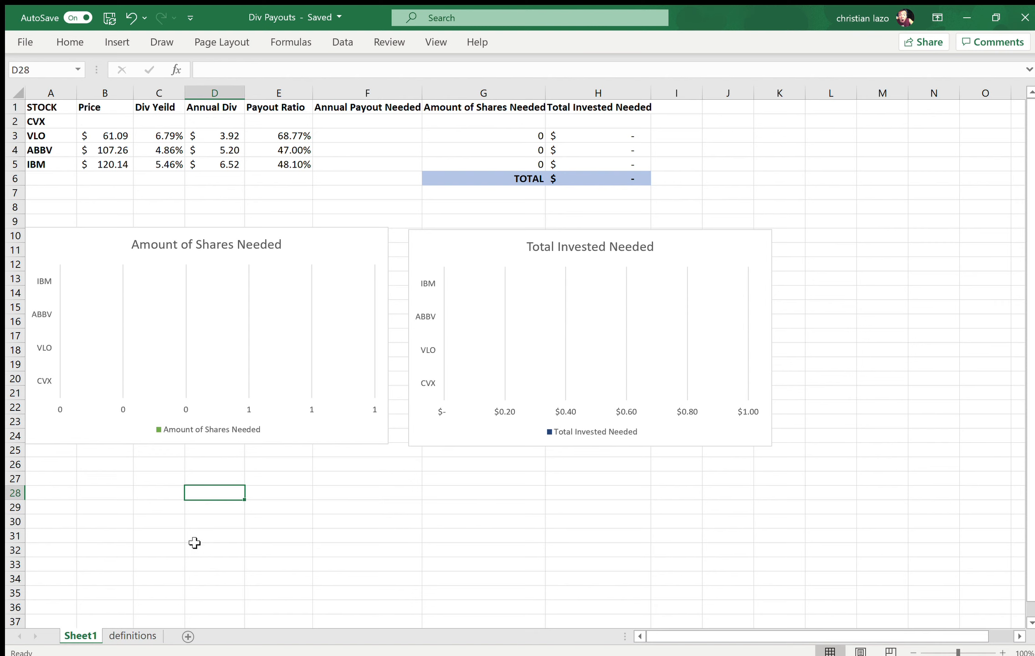
pyautogui.click(132, 635)
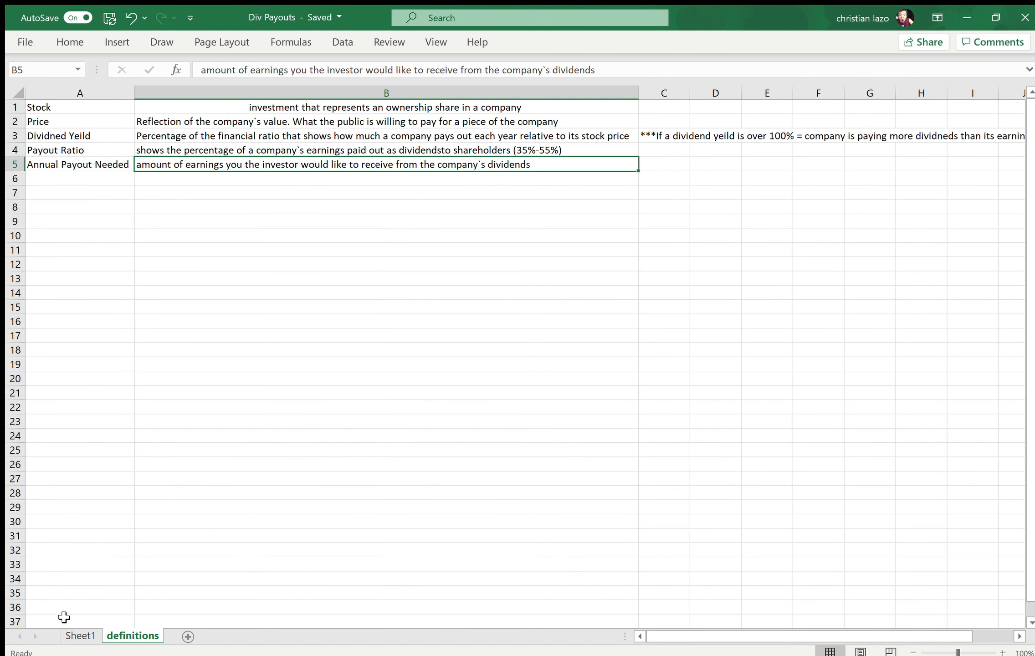
pyautogui.click(72, 635)
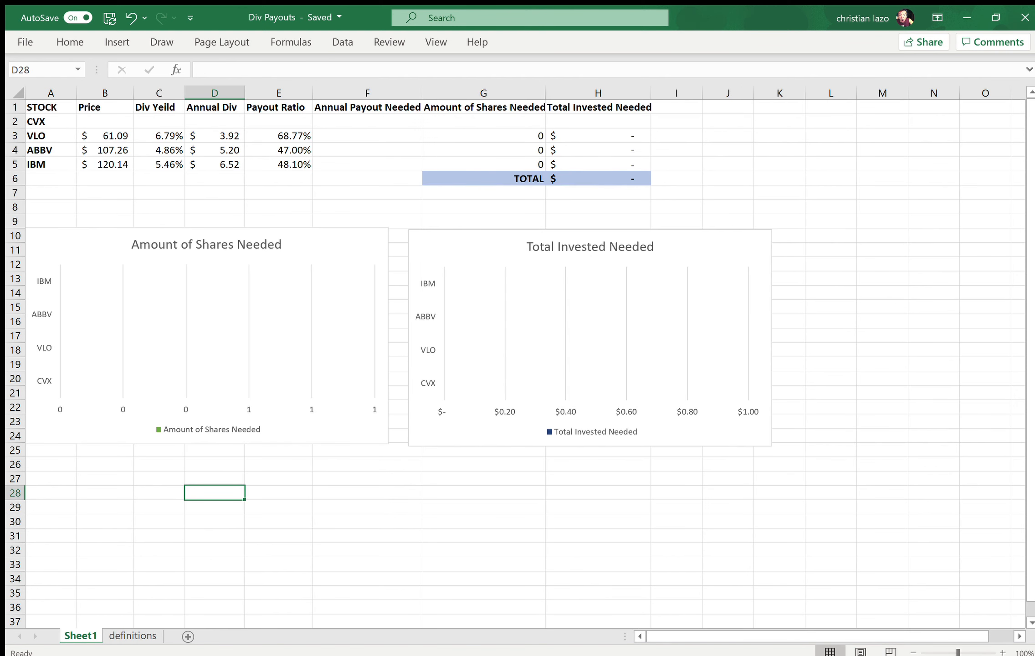
pyautogui.hotkey('alt', 'Tab')
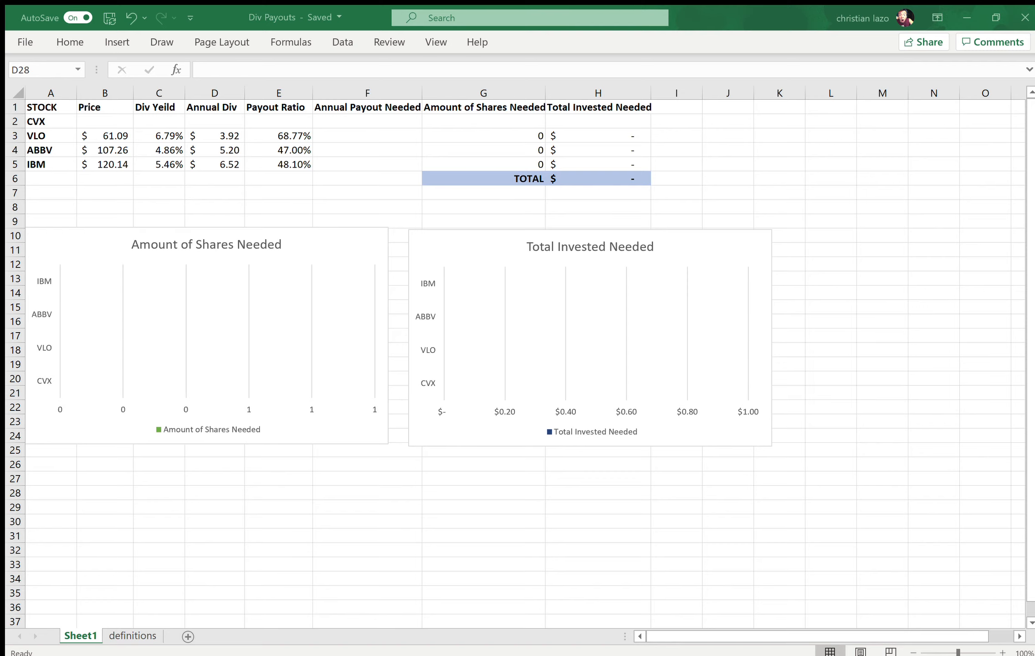
pyautogui.hotkey('alt', 'Tab')
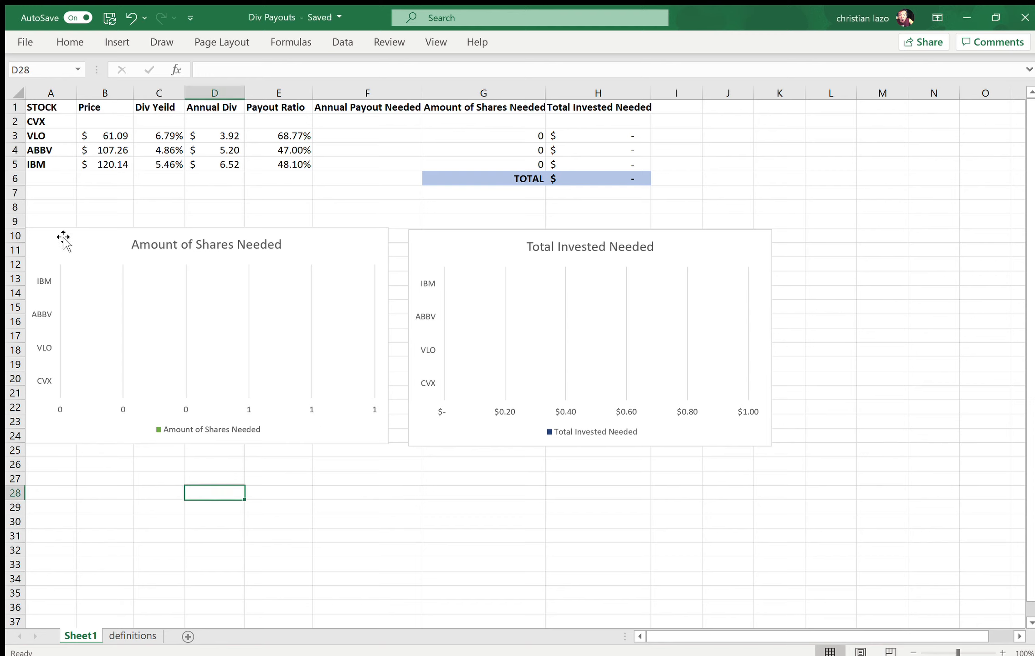
# Step: Read the definition of Stock on the definitions sheet and return to Sheet1
pyautogui.click(55, 108)
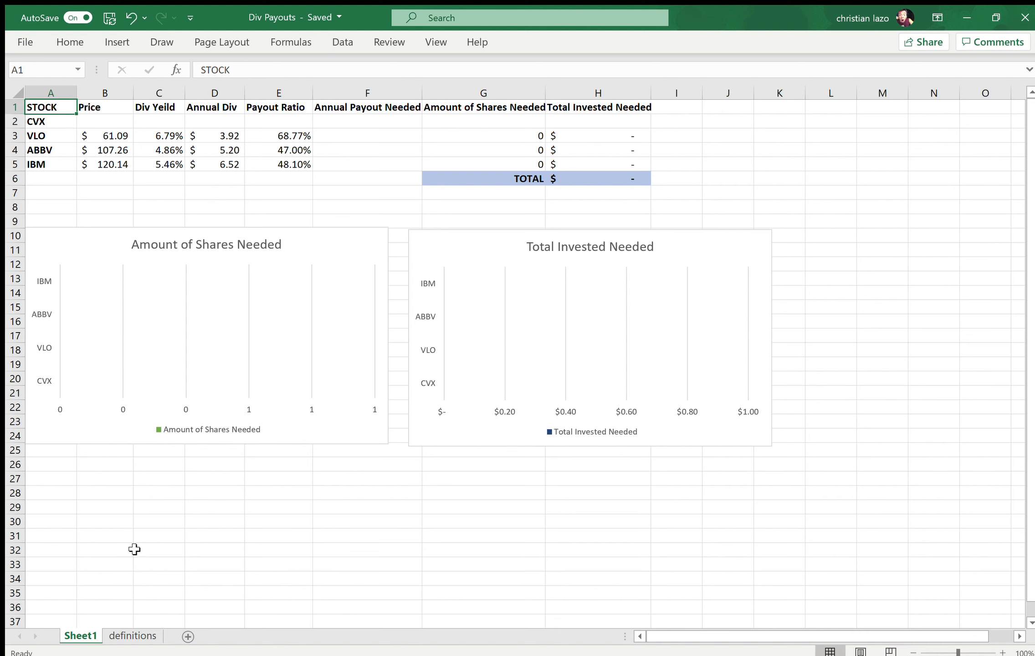
pyautogui.click(133, 635)
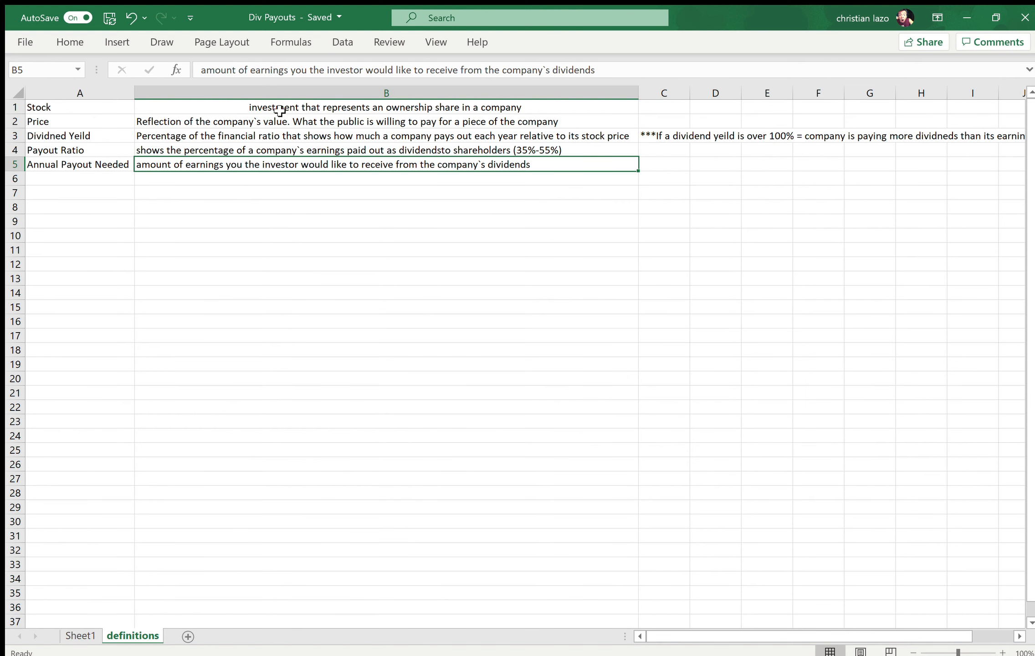
pyautogui.click(279, 109)
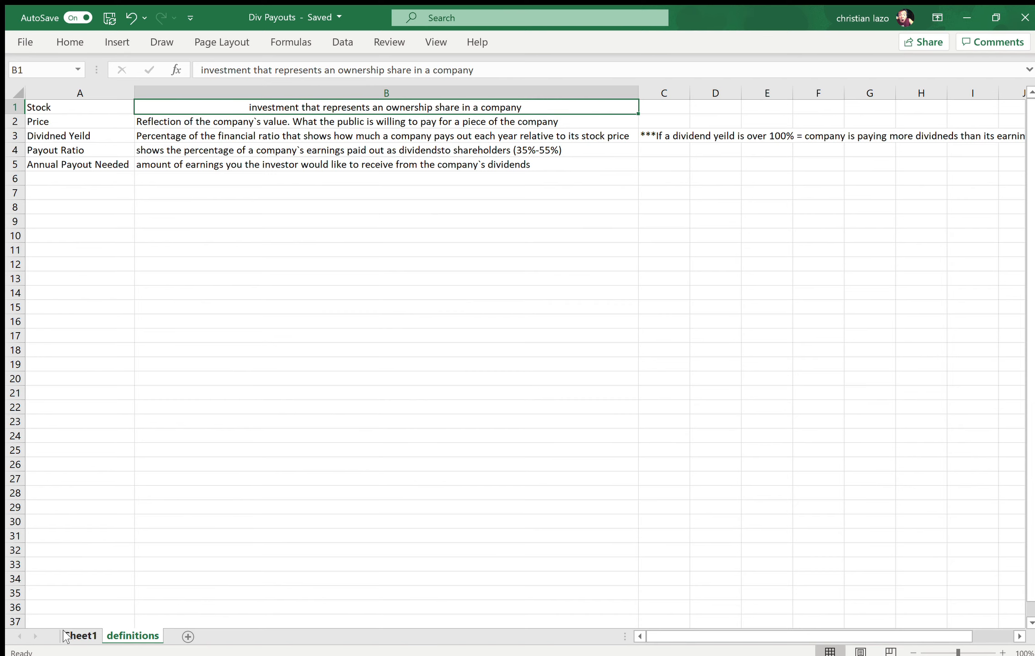
pyautogui.click(81, 635)
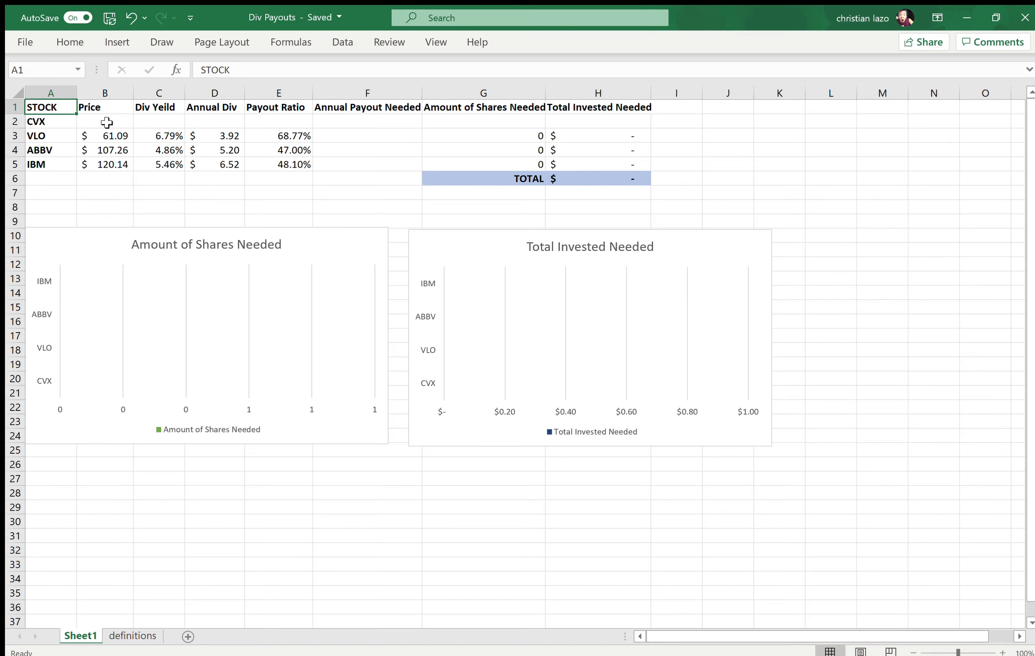
# Step: Look over the stock tickers and the blank CVX cells in the dividend table on Sheet1
pyautogui.press('Down')
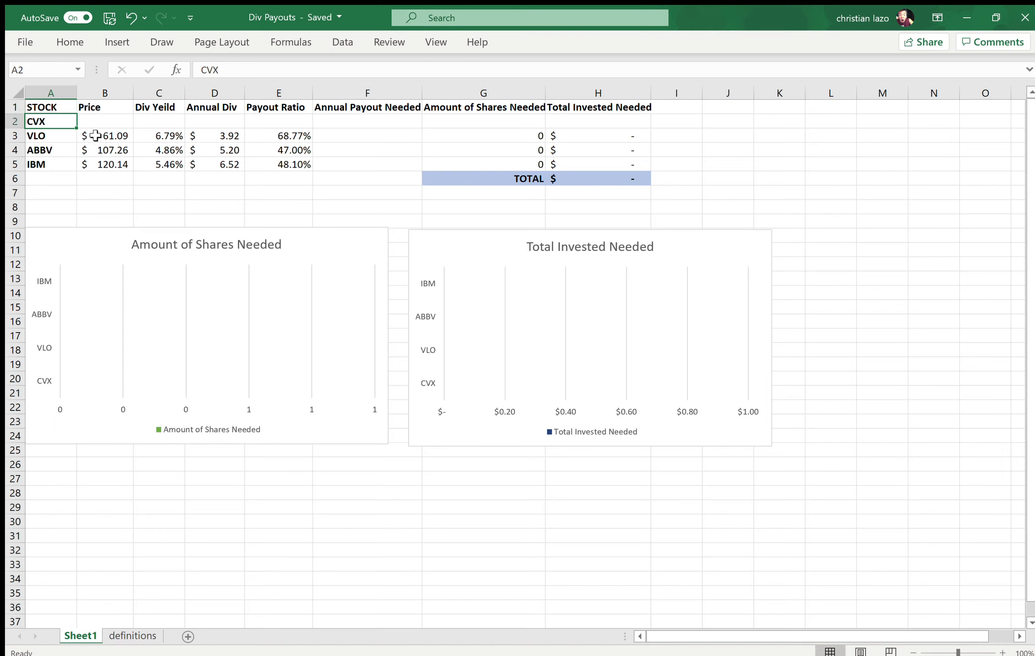
pyautogui.press('Up')
pyautogui.press('Down')
pyautogui.click(48, 137)
pyautogui.press('Down')
pyautogui.press('Down')
pyautogui.press('Up')
pyautogui.press('Up')
pyautogui.press('Up')
pyautogui.press('Right')
pyautogui.press('Right')
pyautogui.press('Right')
pyautogui.press('Right')
pyautogui.press('Right')
pyautogui.press('Down')
pyautogui.press('Down')
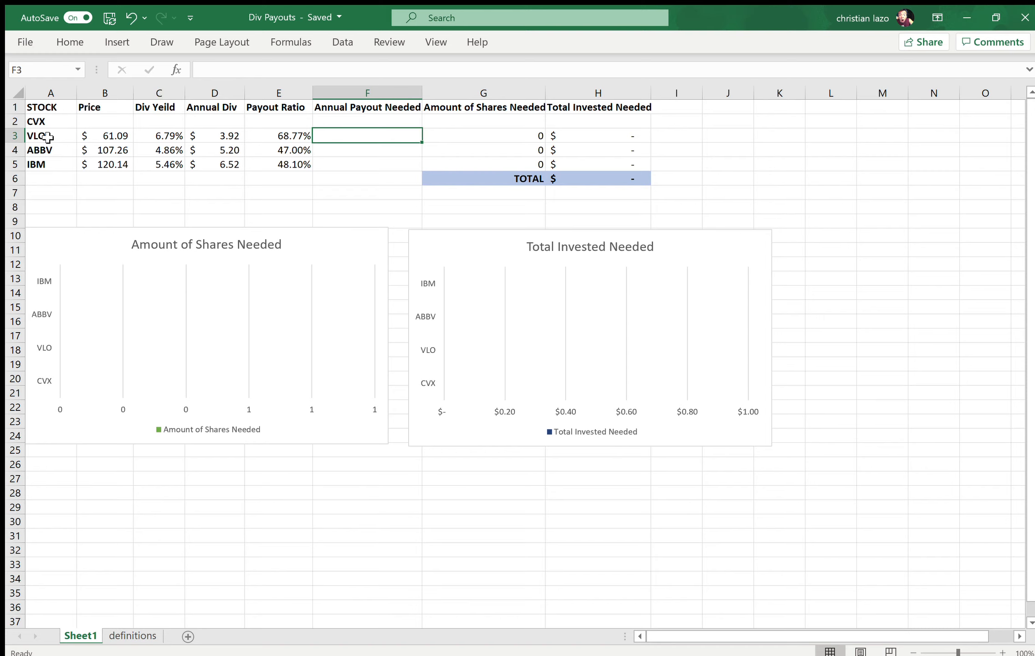
pyautogui.press('Up')
pyautogui.press('Right')
pyautogui.press('Right')
pyautogui.press('Left')
pyautogui.press('Left')
pyautogui.press('Left')
pyautogui.press('Left')
pyautogui.press('Up')
pyautogui.press('Left')
pyautogui.press('Left')
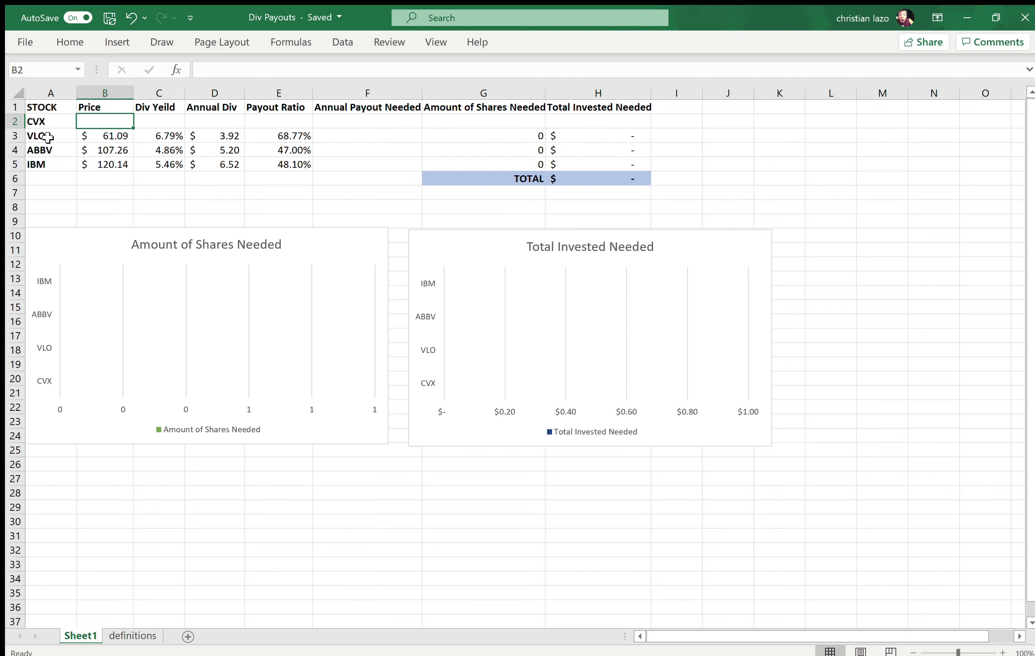
pyautogui.press('Left')
pyautogui.press('Right')
pyautogui.press('Right')
pyautogui.press('Right')
pyautogui.press('Left')
pyautogui.press('Left')
# Step: Enter 89.26 as the price of CVX in cell B2
pyautogui.hotkey('alt', 'Tab')
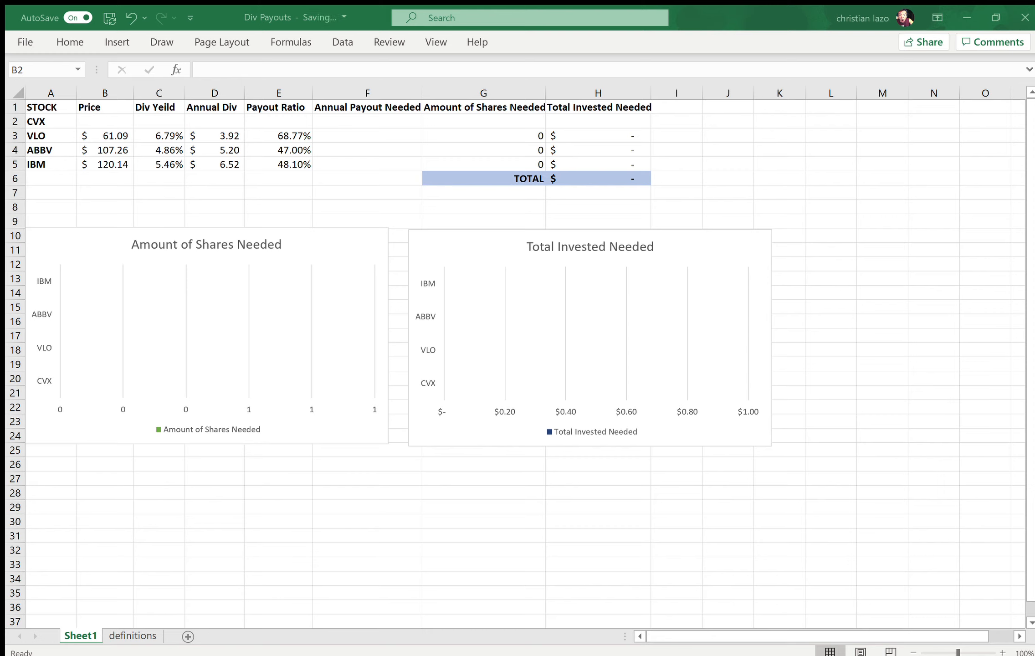
pyautogui.hotkey('alt', 'Tab')
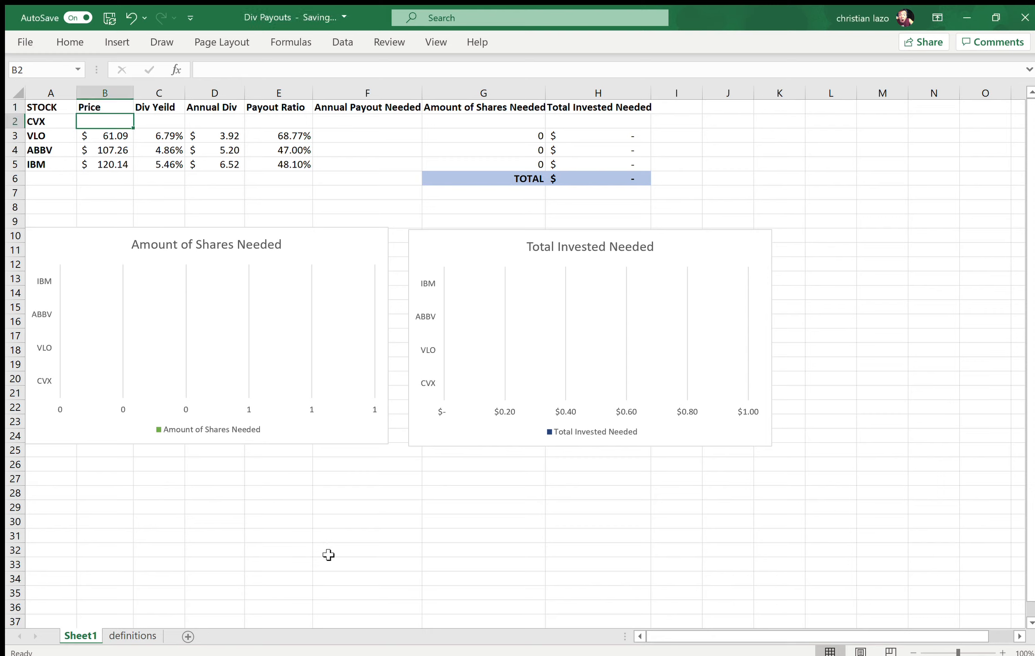
pyautogui.write('89')
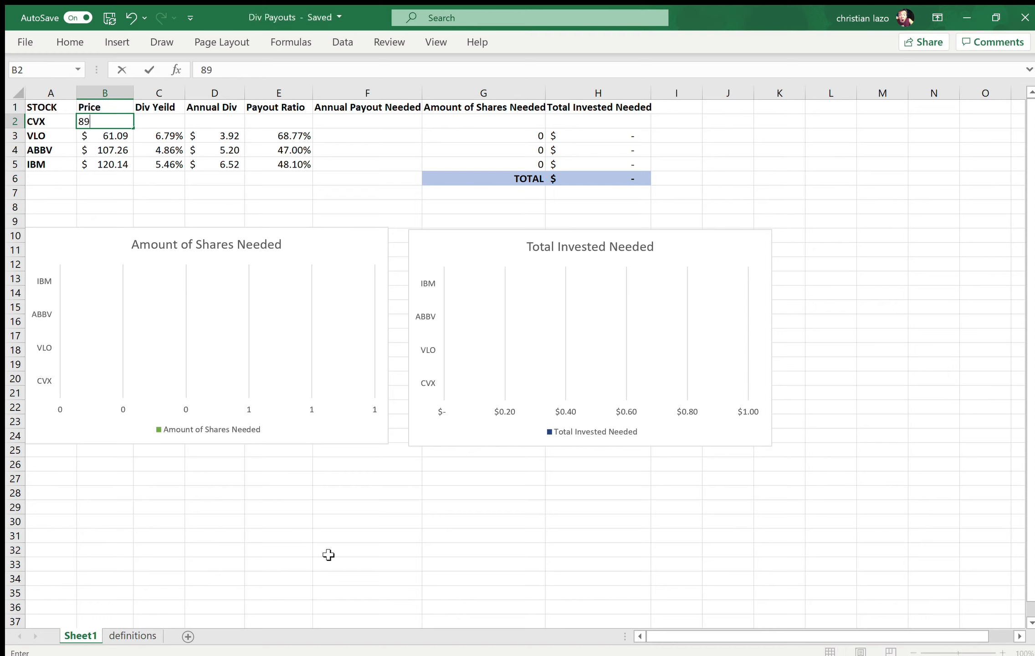
pyautogui.write('.26')
pyautogui.press('Tab')
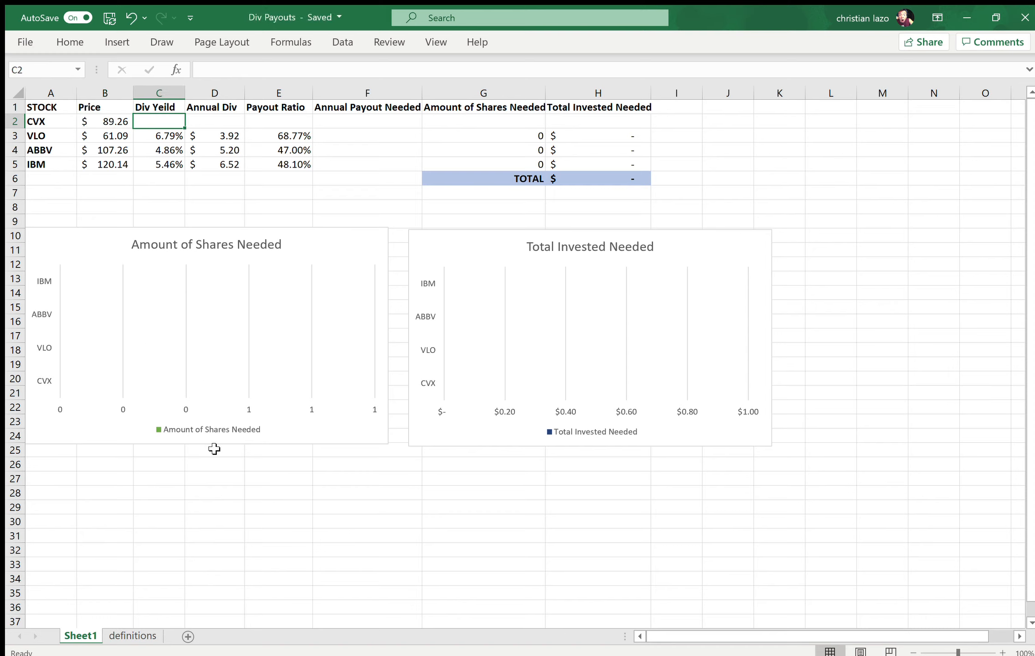
# Step: Read the definition of Price on the definitions sheet and relate it to the CVX price on Sheet1
pyautogui.click(133, 635)
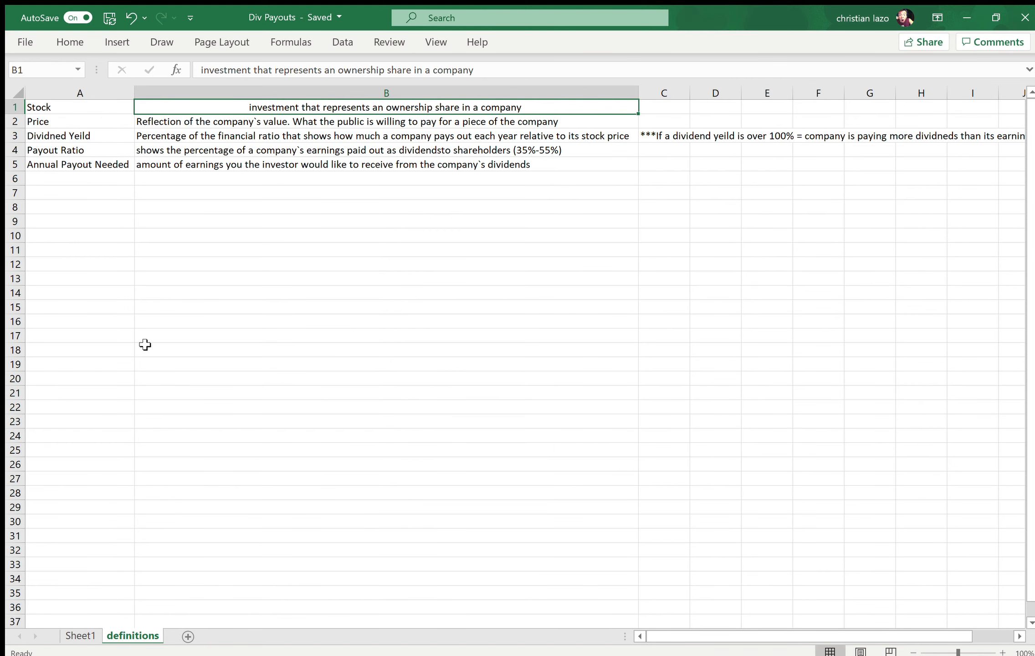
pyautogui.click(247, 122)
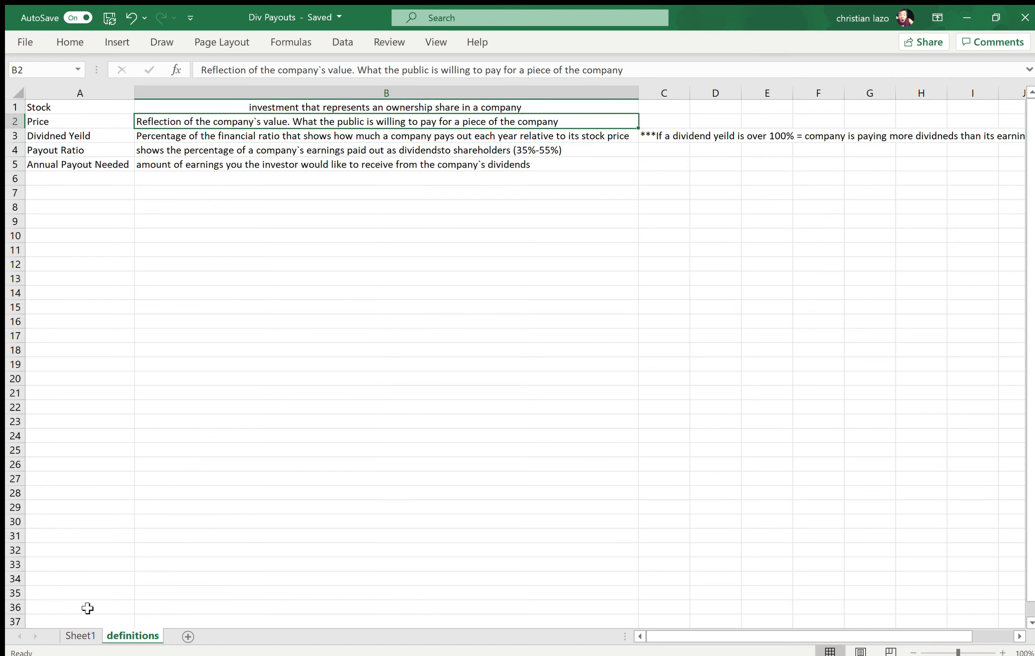
pyautogui.click(80, 635)
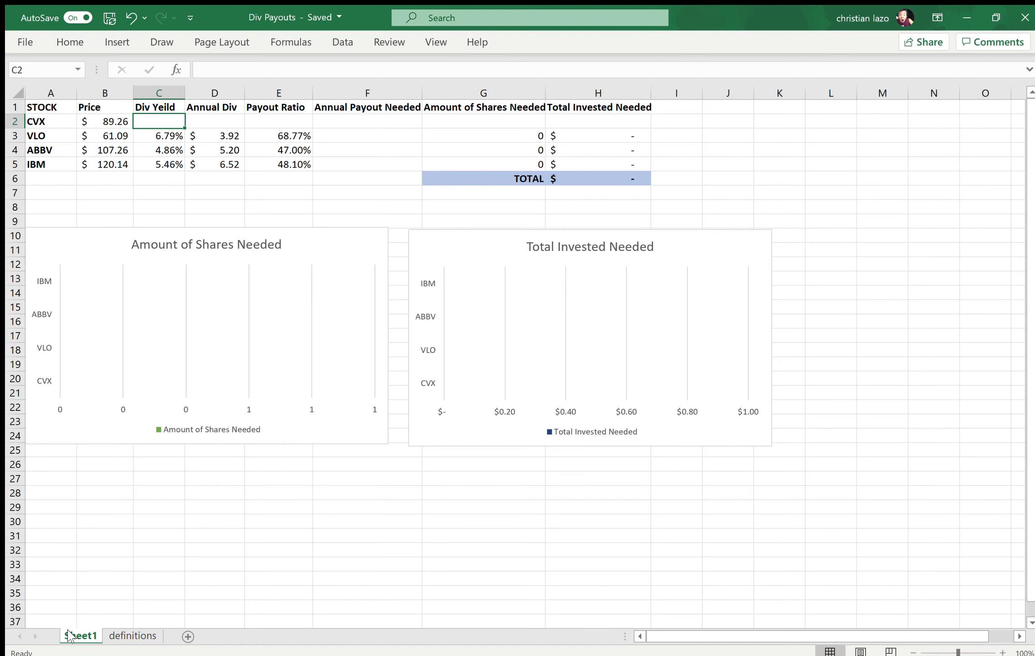
pyautogui.click(119, 633)
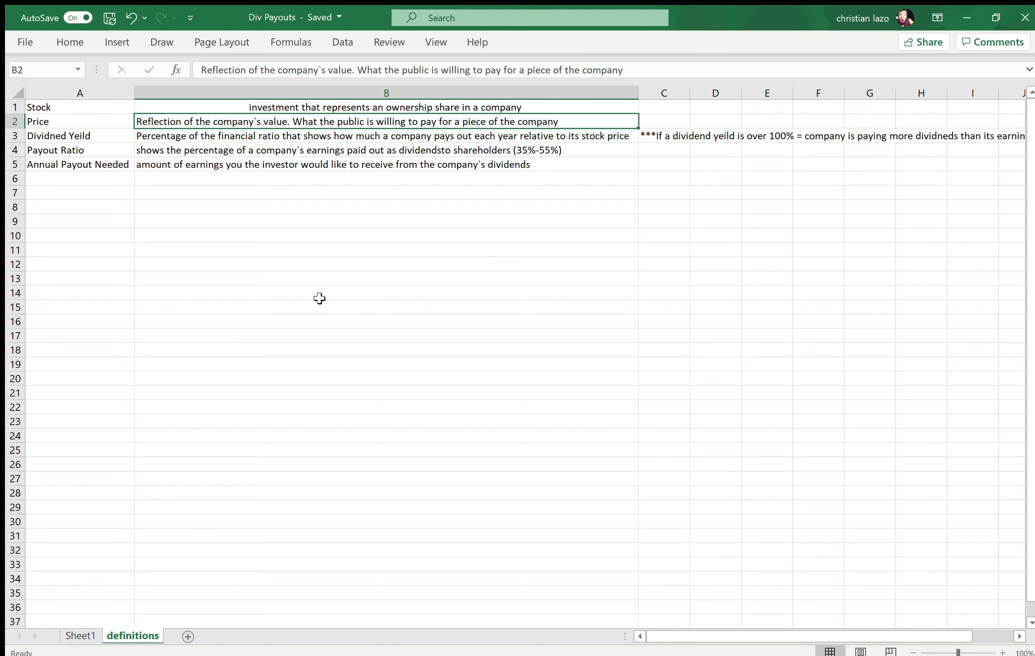
pyautogui.click(65, 630)
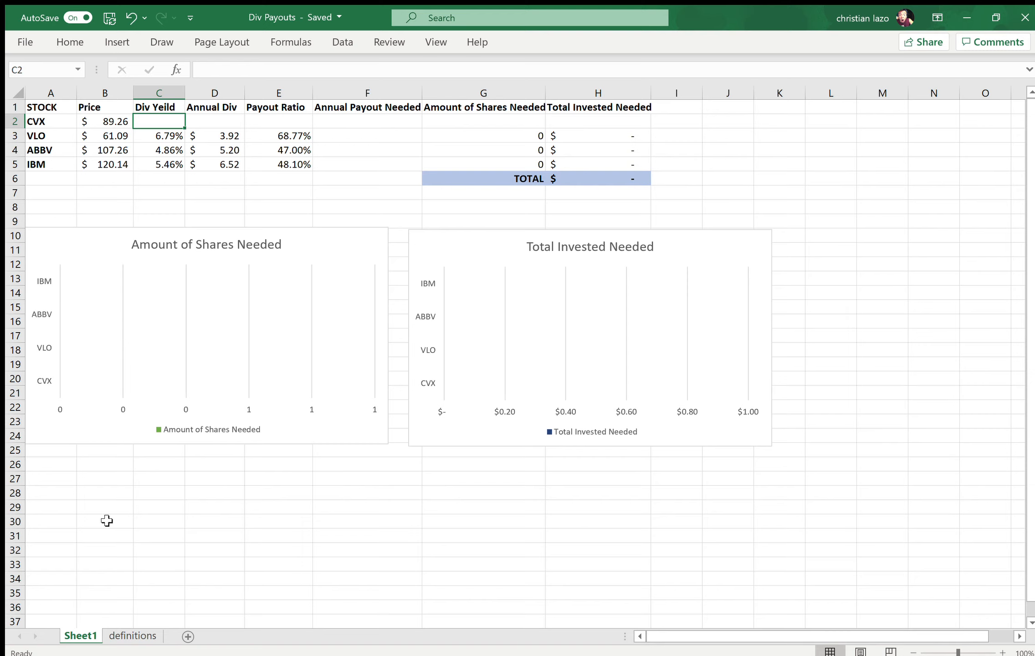
pyautogui.click(108, 126)
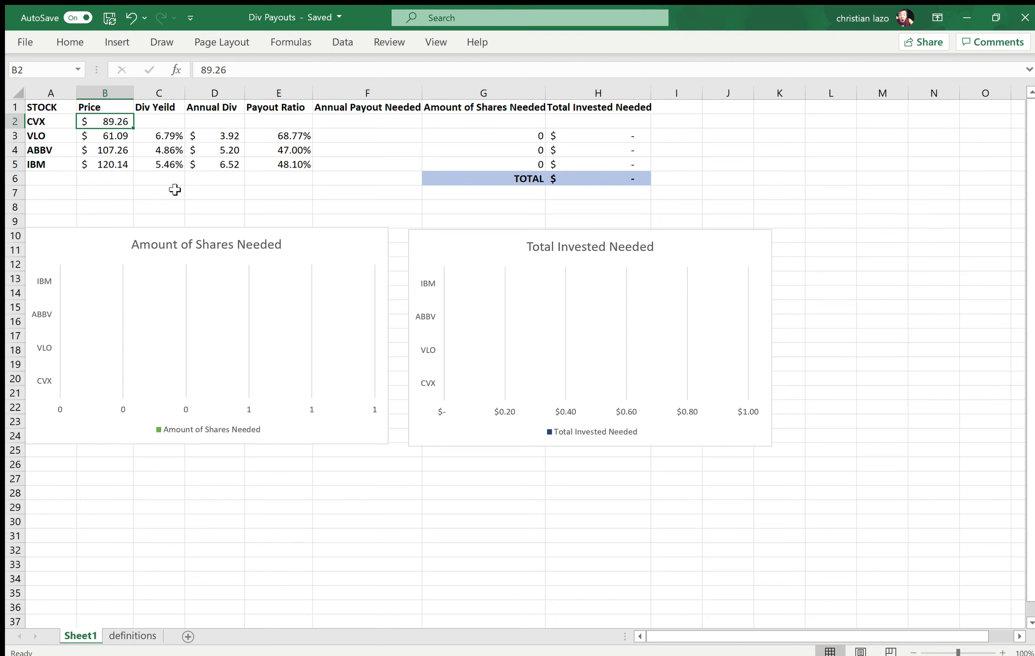
# Step: Read the dividend yield definition and its note about yields over 100% on the definitions sheet, returning to Sheet1
pyautogui.click(167, 126)
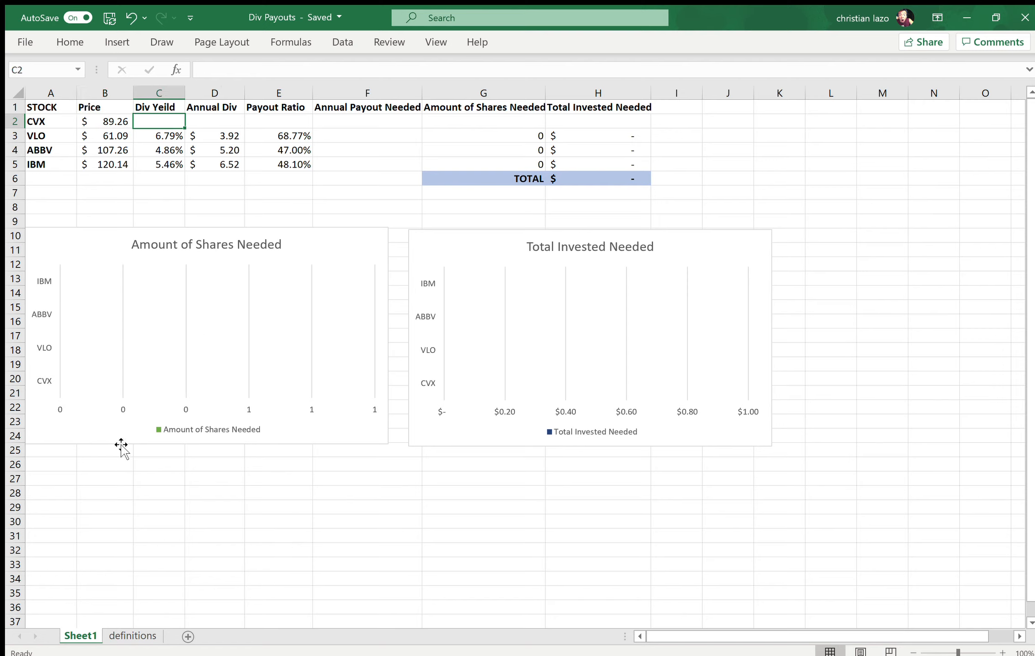
pyautogui.click(132, 636)
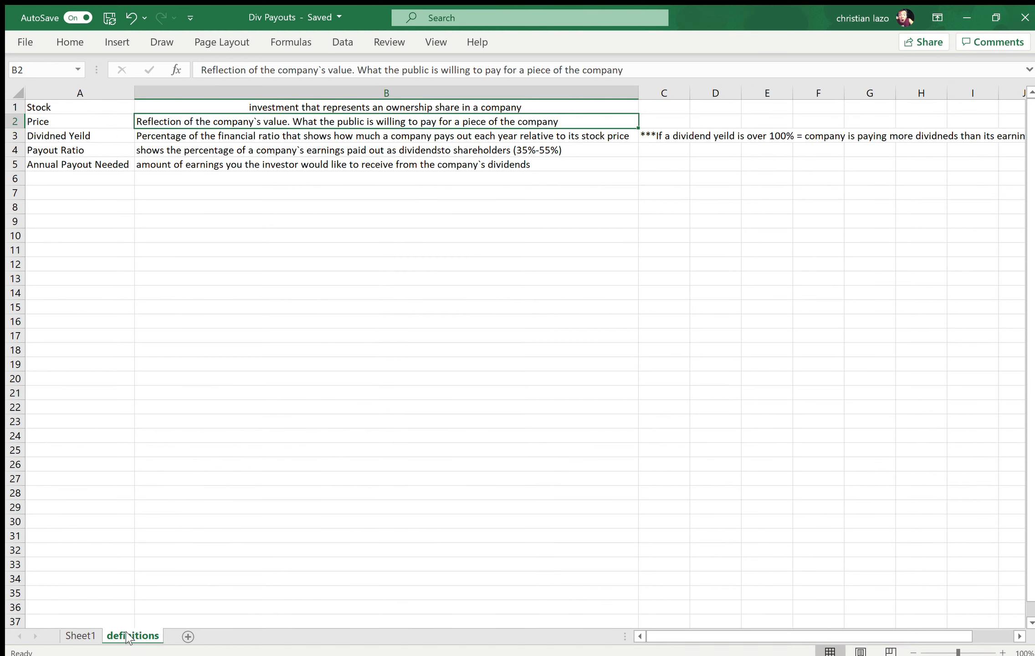
pyautogui.click(220, 136)
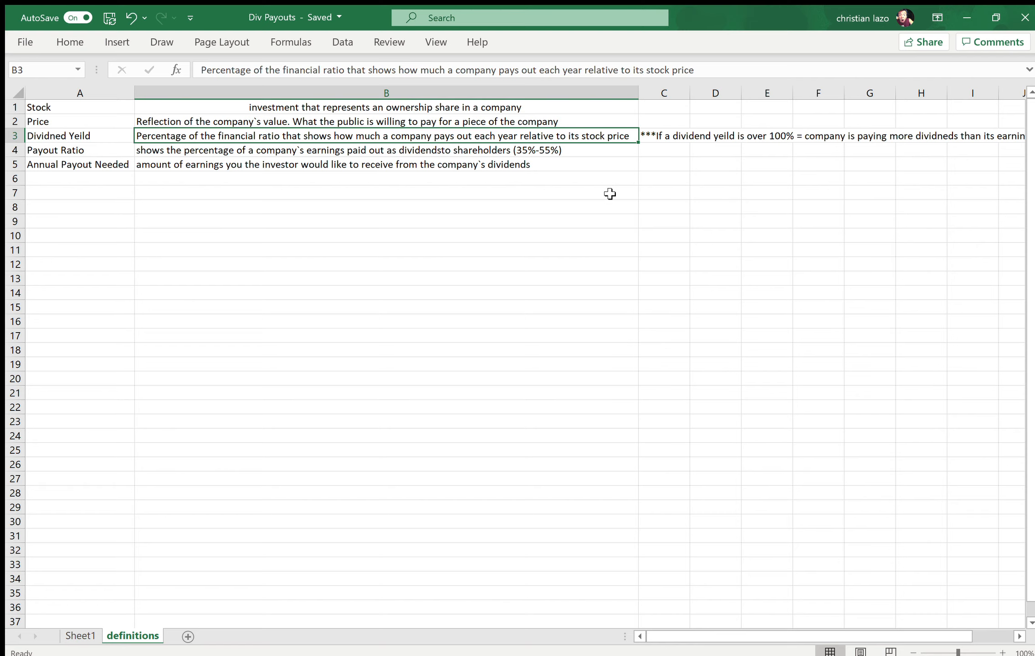
pyautogui.click(665, 138)
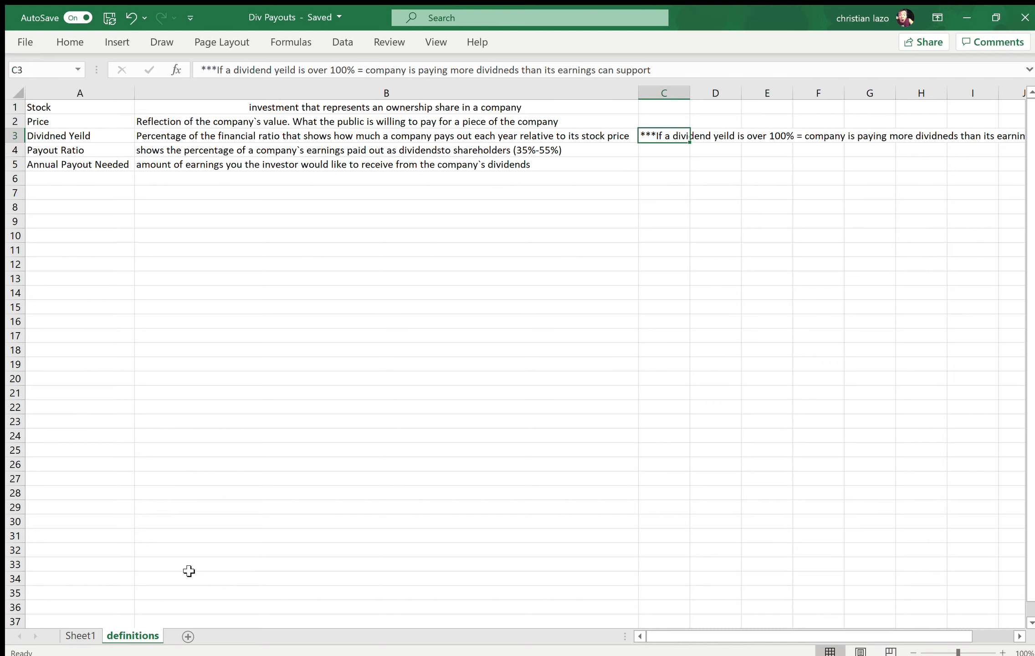
pyautogui.click(79, 634)
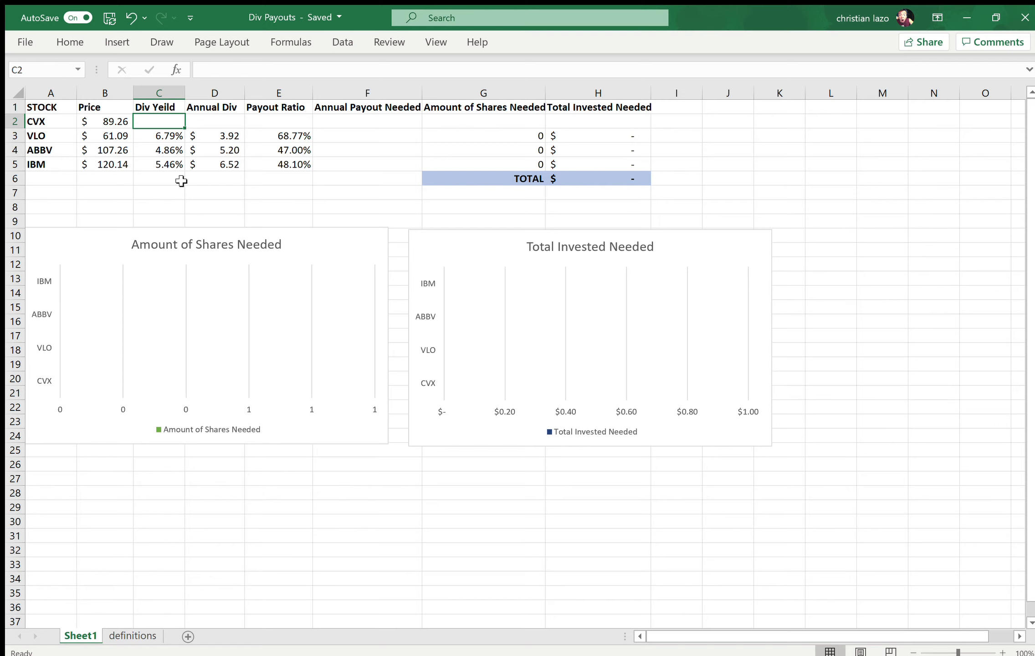
# Step: Compare the dividend yields of IBM, ABBV and VLO in the table
pyautogui.click(231, 193)
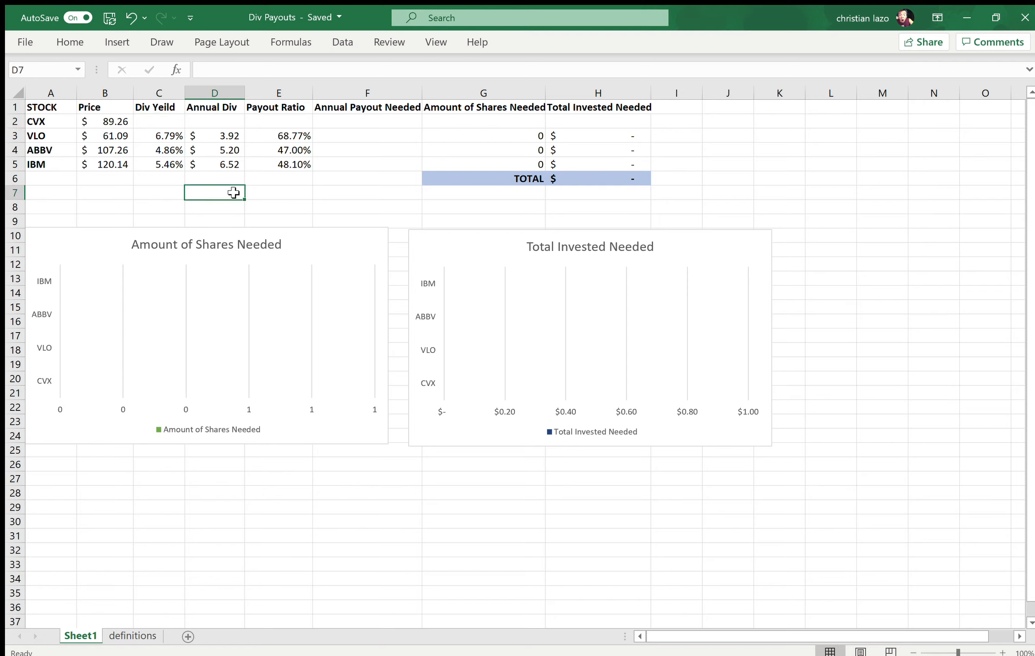
pyautogui.click(279, 192)
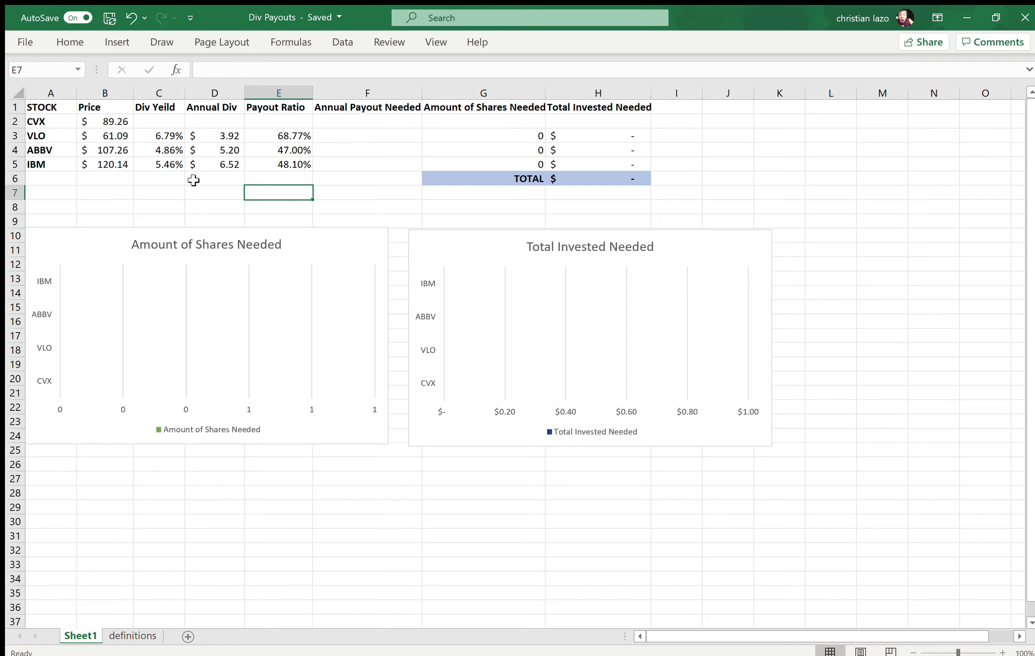
pyautogui.click(167, 164)
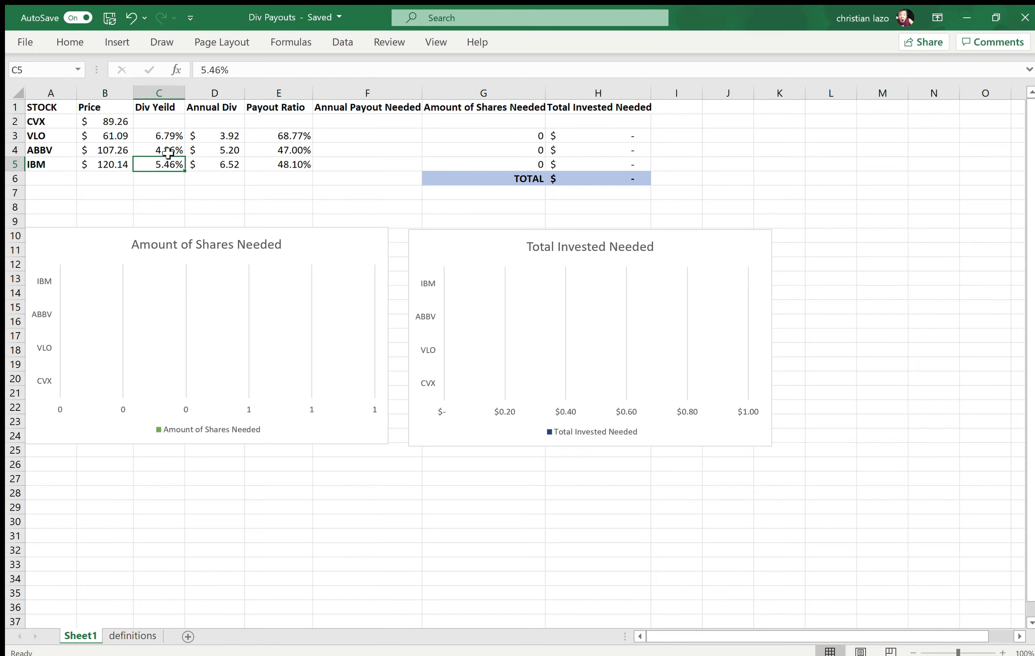
pyautogui.click(159, 151)
pyautogui.click(162, 164)
pyautogui.click(156, 136)
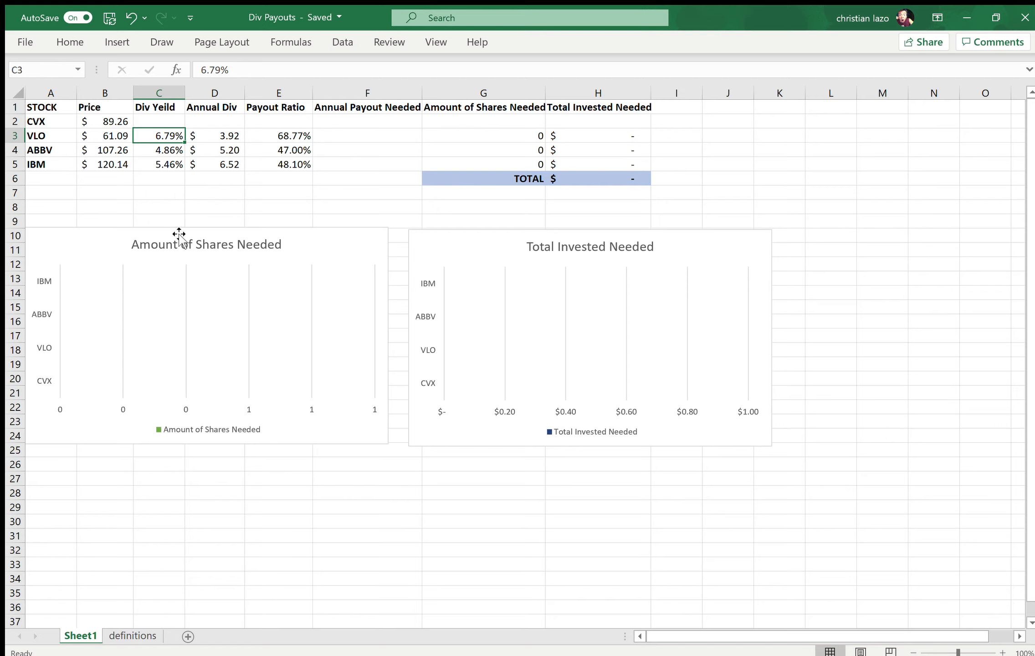
# Step: Enter 5.8% as the dividend yield of CVX in cell C2
pyautogui.click(165, 119)
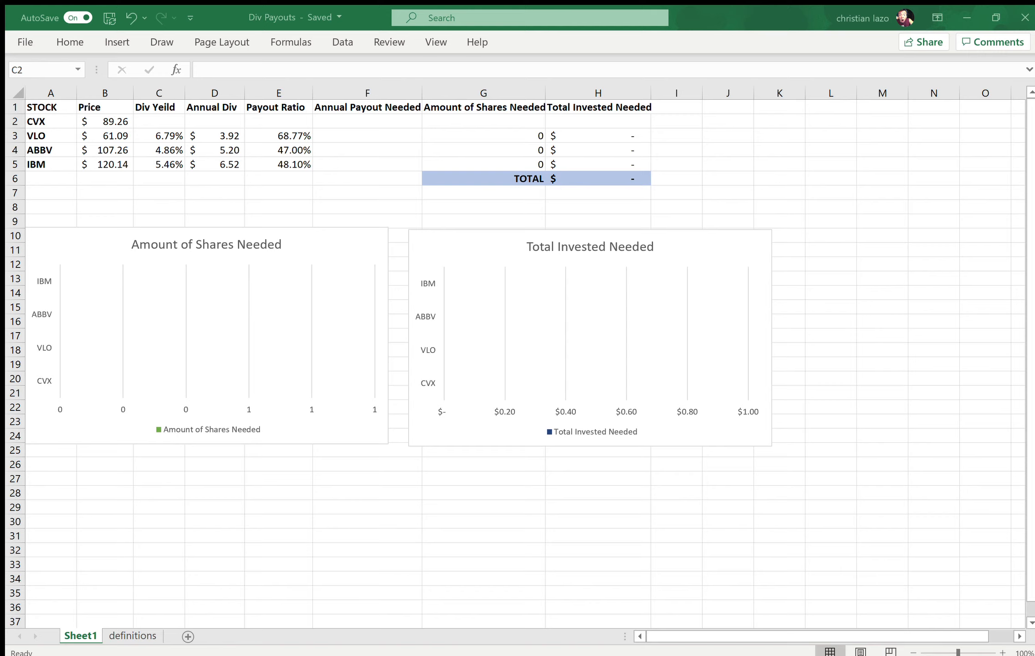
pyautogui.hotkey('alt', 'Tab')
pyautogui.write('5.8')
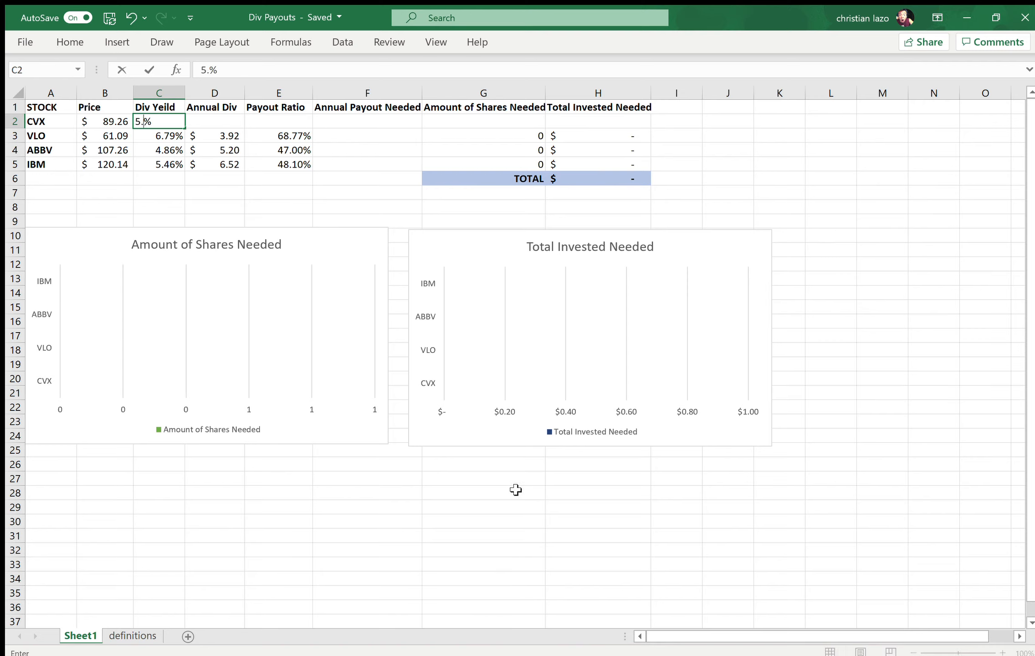
pyautogui.press('Tab')
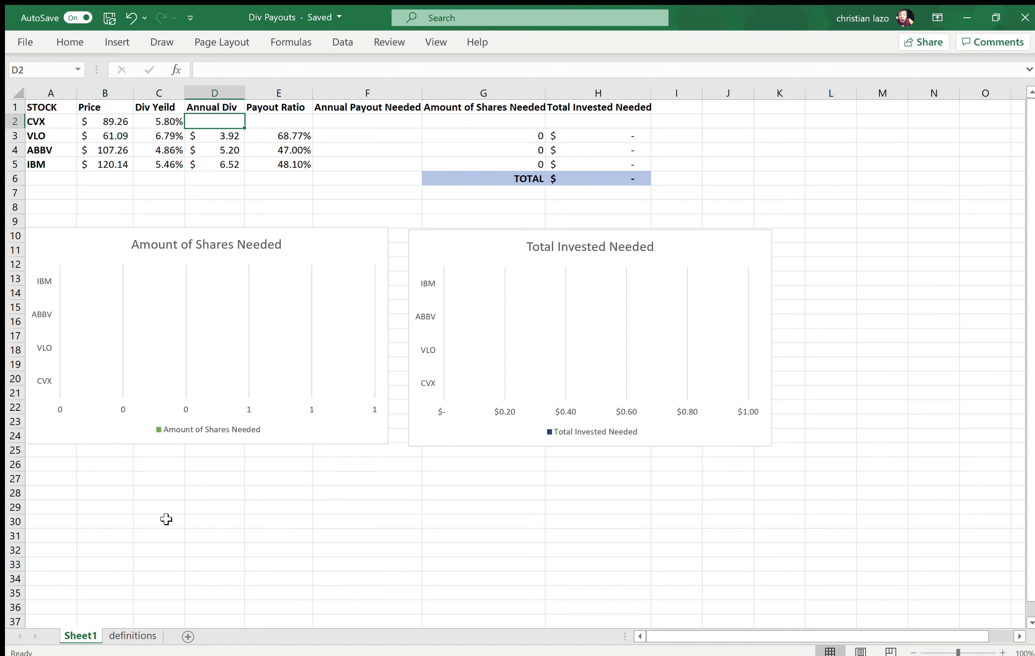
# Step: Check the terms on the definitions sheet and return to the CVX row on Sheet1
pyautogui.click(116, 637)
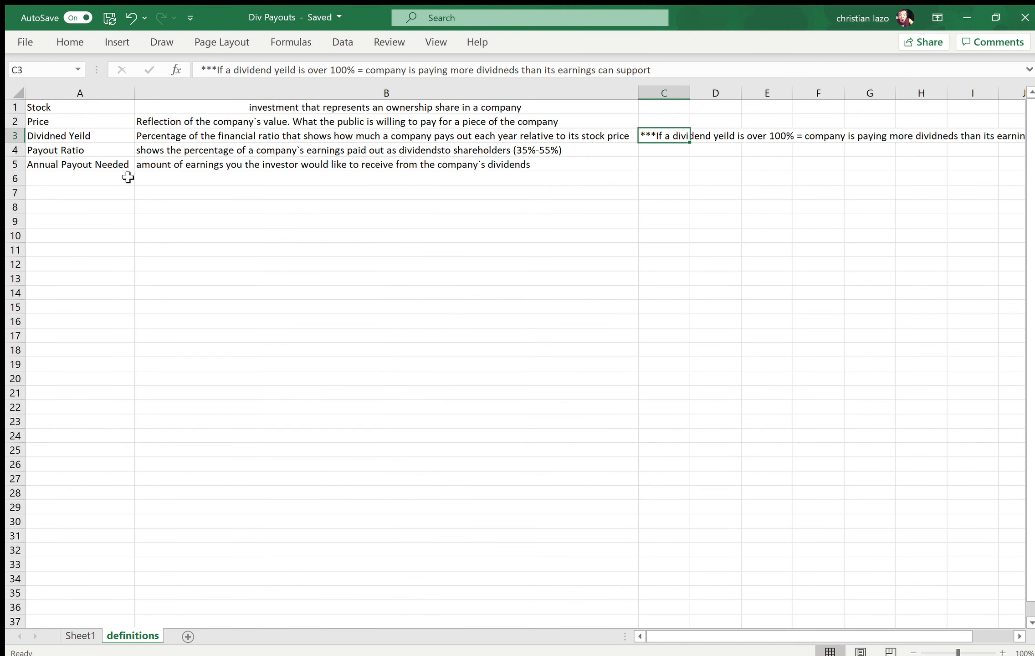
pyautogui.click(77, 636)
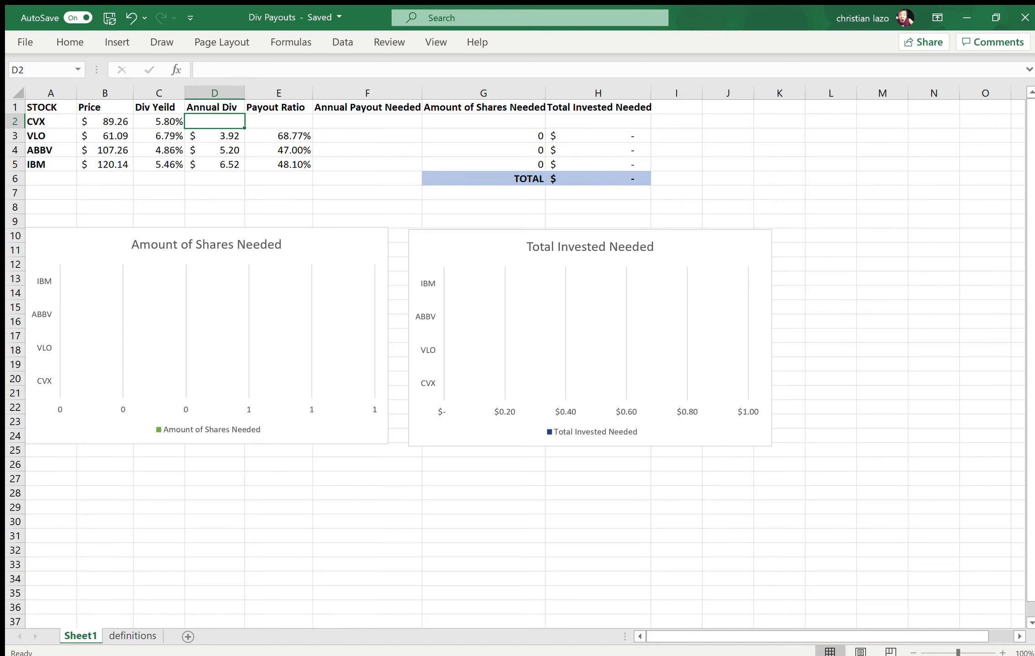
# Step: Enter 5.16 as the annual dividend of CVX in cell D2
pyautogui.hotkey('alt', 'Tab')
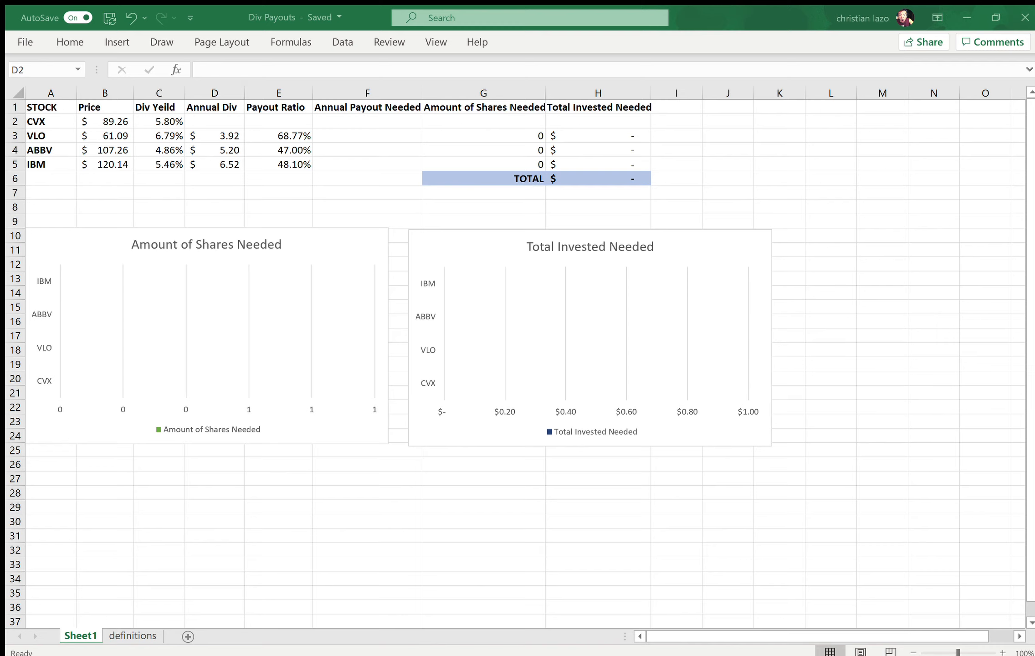
pyautogui.hotkey('alt', 'Tab')
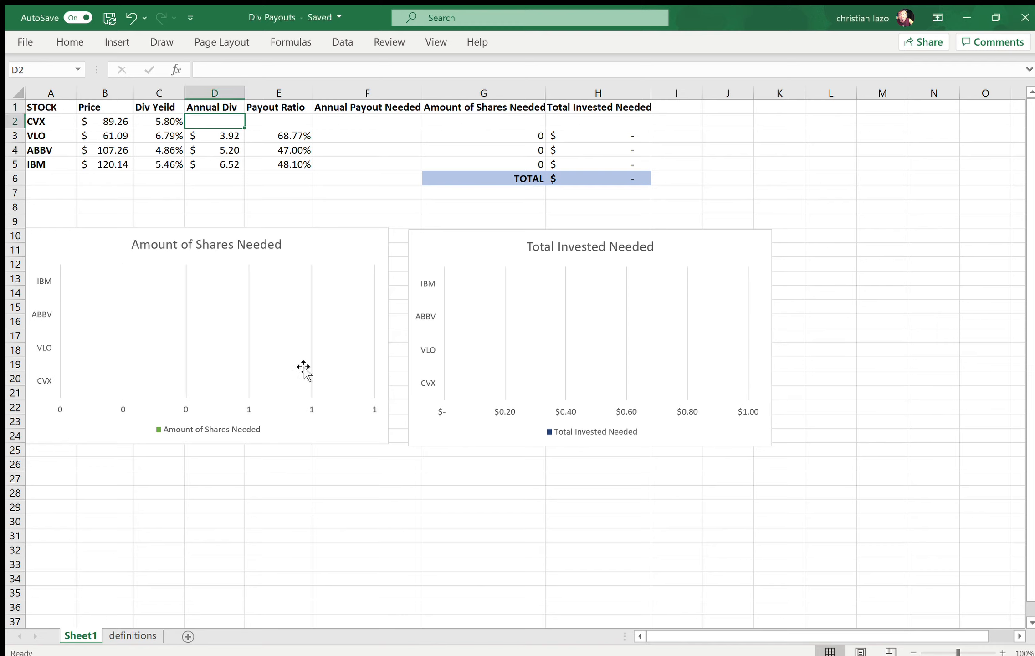
pyautogui.write('5.16')
pyautogui.press('Tab')
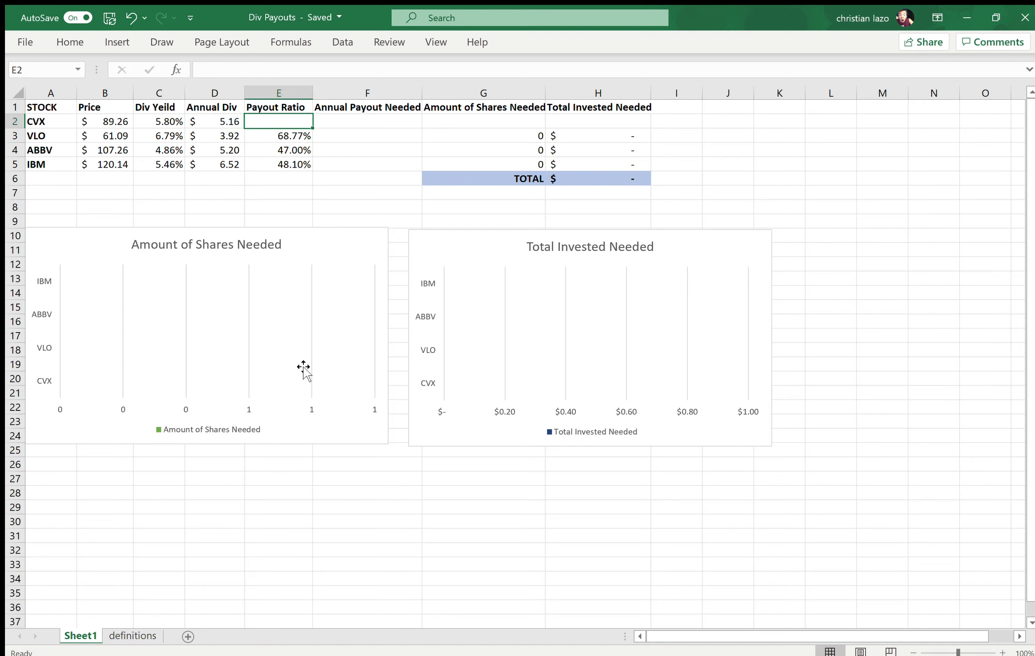
# Step: Compare the annual dividends of CVX, VLO, ABBV and IBM in column D
pyautogui.press('Left')
pyautogui.press('Down')
pyautogui.press('Down')
pyautogui.press('Down')
pyautogui.press('Up')
pyautogui.press('Up')
pyautogui.press('Up')
pyautogui.press('Down')
pyautogui.press('Down')
# Step: Examine the VLO and IBM rows from stock name to annual dividend, returning to the CVX dividend
pyautogui.press('Down')
pyautogui.press('Up')
pyautogui.press('Up')
pyautogui.press('Up')
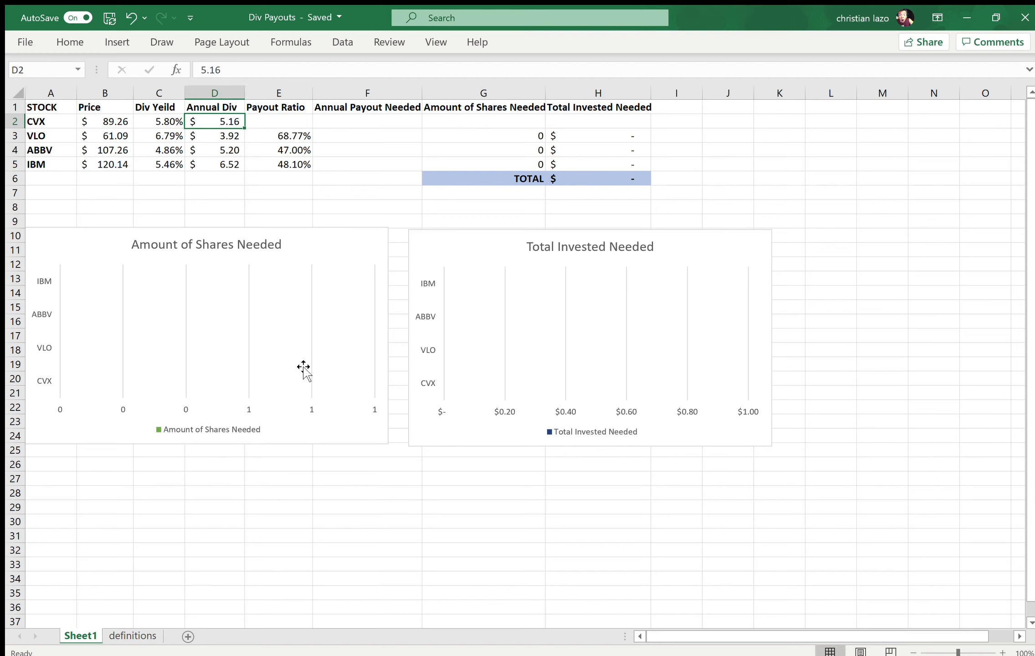
pyautogui.press('Down')
pyautogui.press('Left')
pyautogui.press('Left')
pyautogui.press('Left')
pyautogui.press('Right')
pyautogui.press('Right')
pyautogui.press('Right')
pyautogui.press('Down')
pyautogui.press('Down')
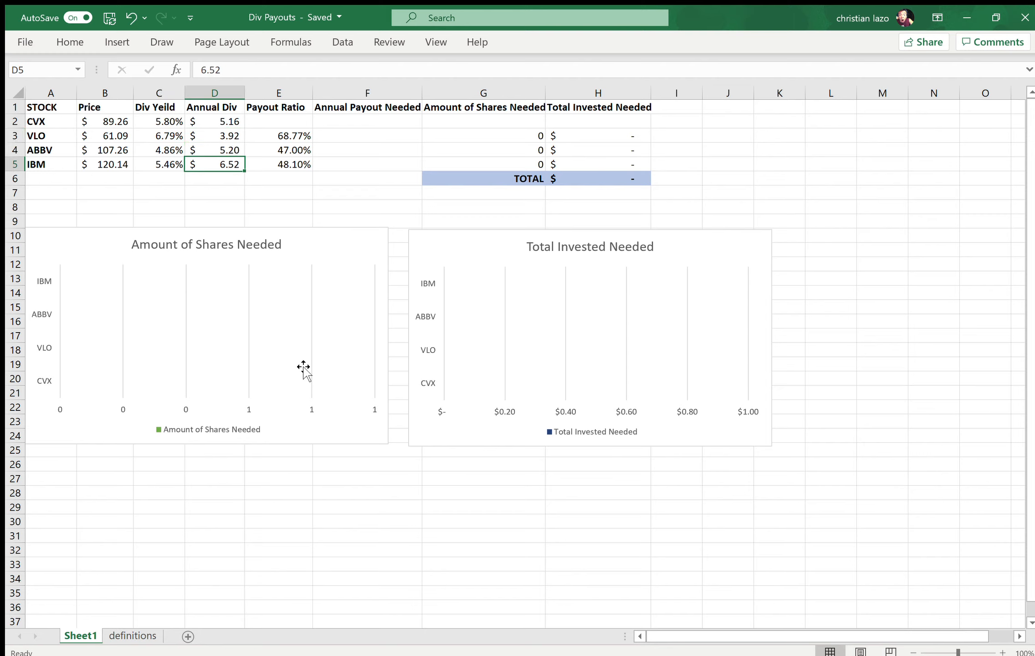
pyautogui.press('Left')
pyautogui.press('Left')
pyautogui.press('Left')
pyautogui.press('Right')
pyautogui.press('Right')
pyautogui.press('Right')
pyautogui.press('Up')
pyautogui.press('Up')
pyautogui.press('Up')
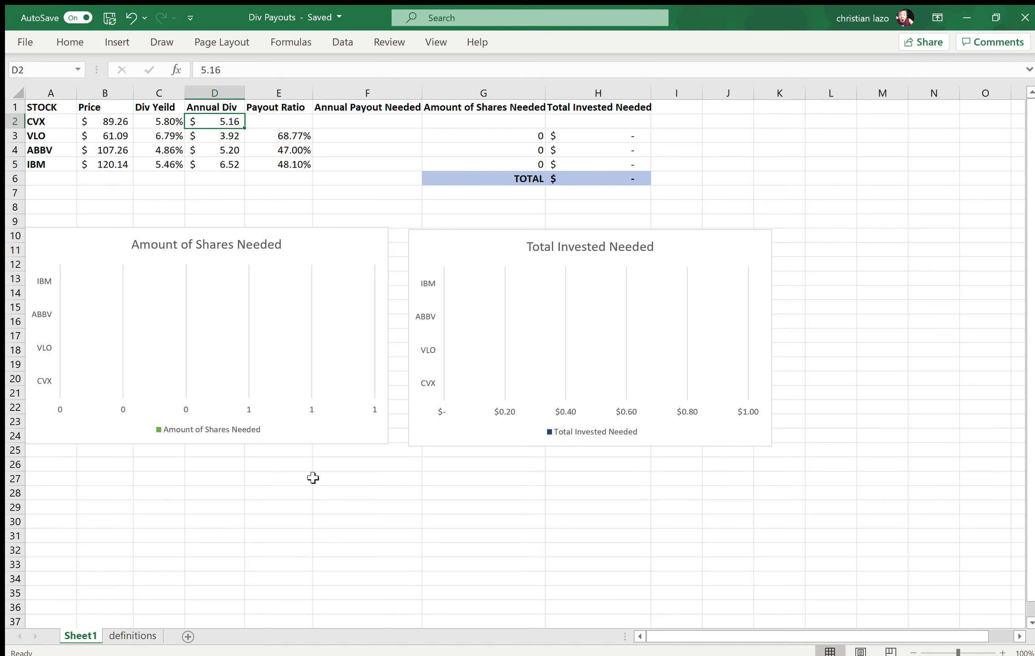
# Step: Read the payout ratio definition on the definitions sheet and return to Sheet1
pyautogui.press('Right')
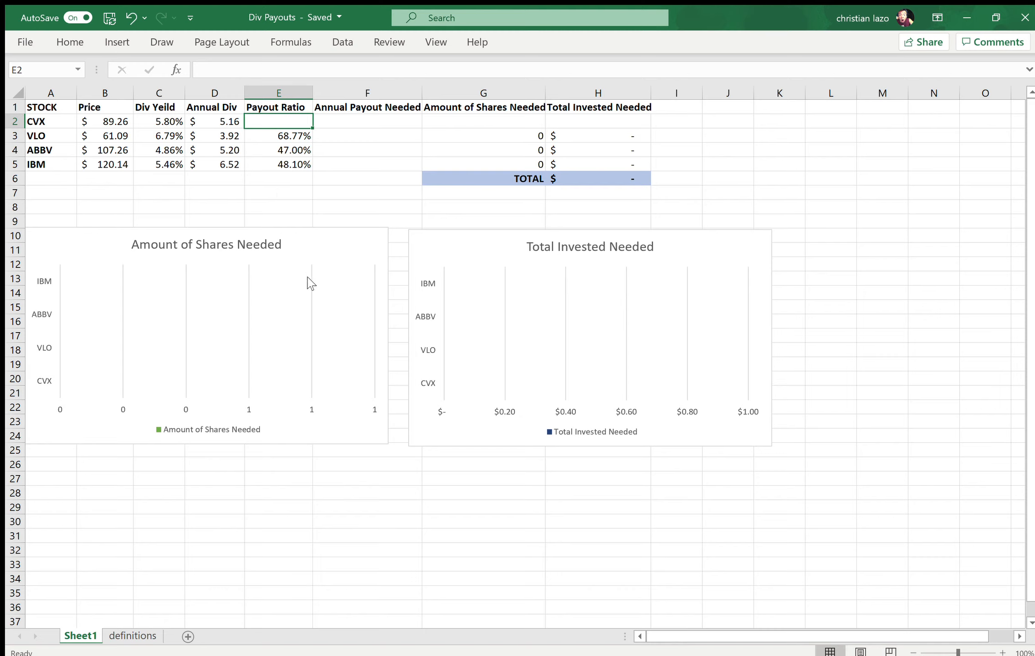
pyautogui.click(131, 636)
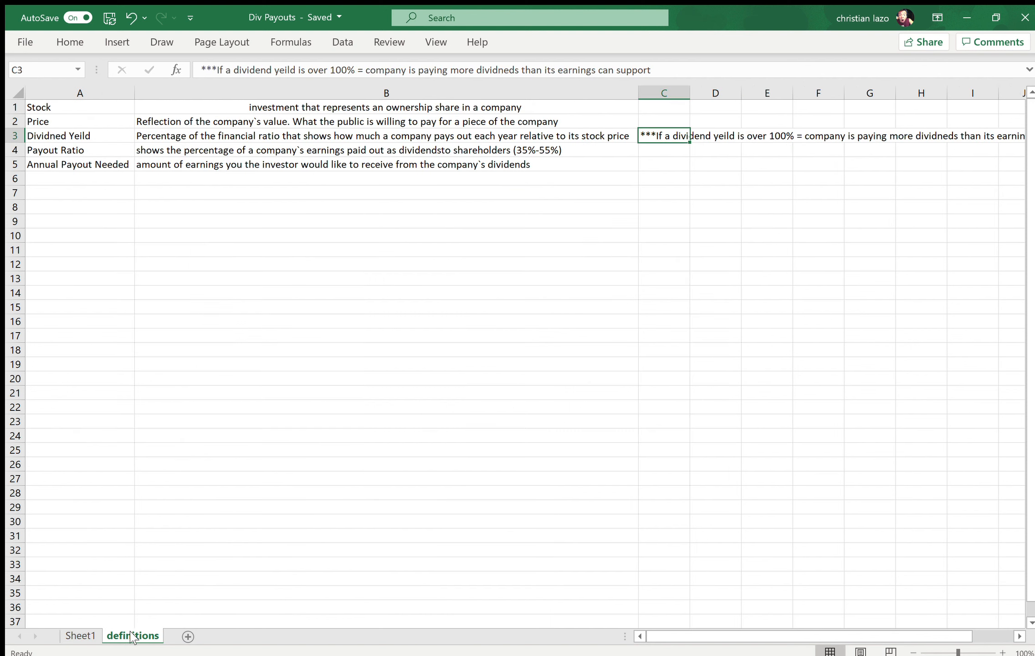
pyautogui.click(299, 155)
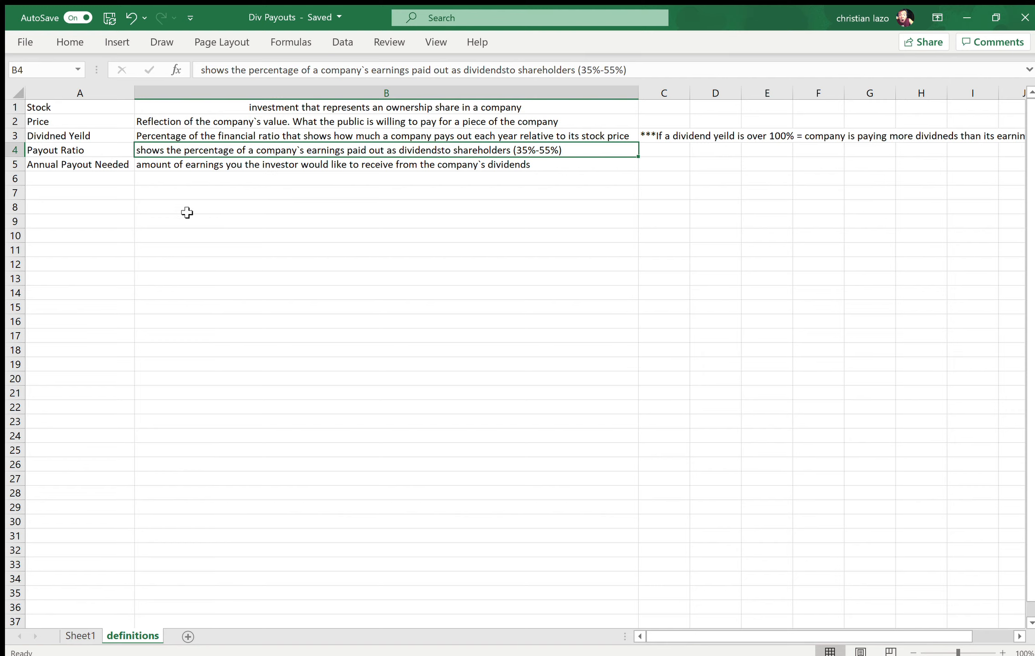
pyautogui.click(91, 634)
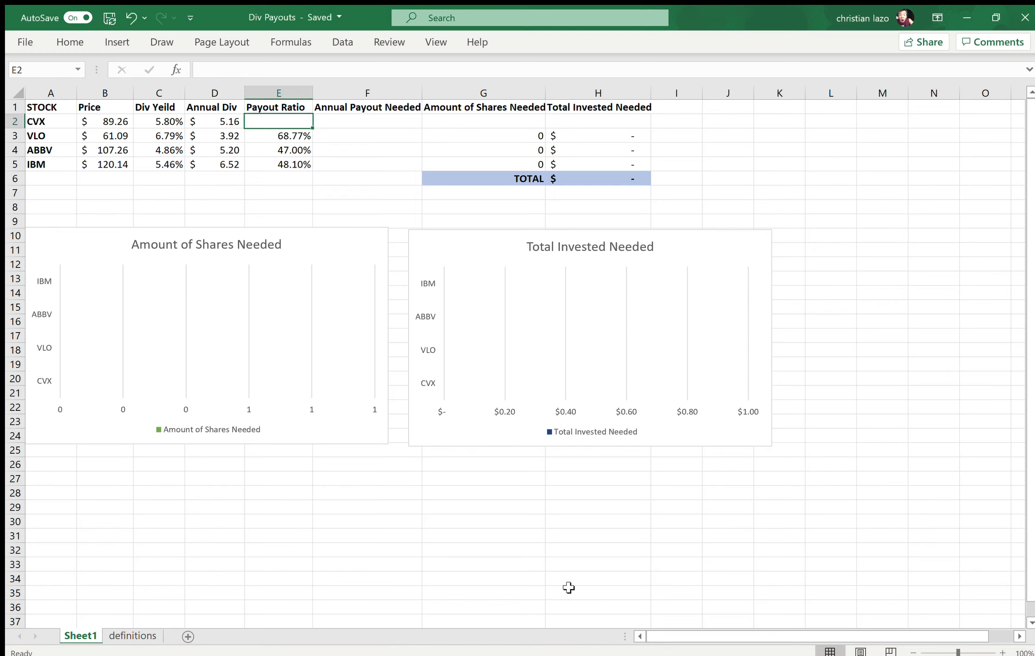
# Step: Enter 82.3% as the payout ratio of CVX in cell E2
pyautogui.write('82.3')
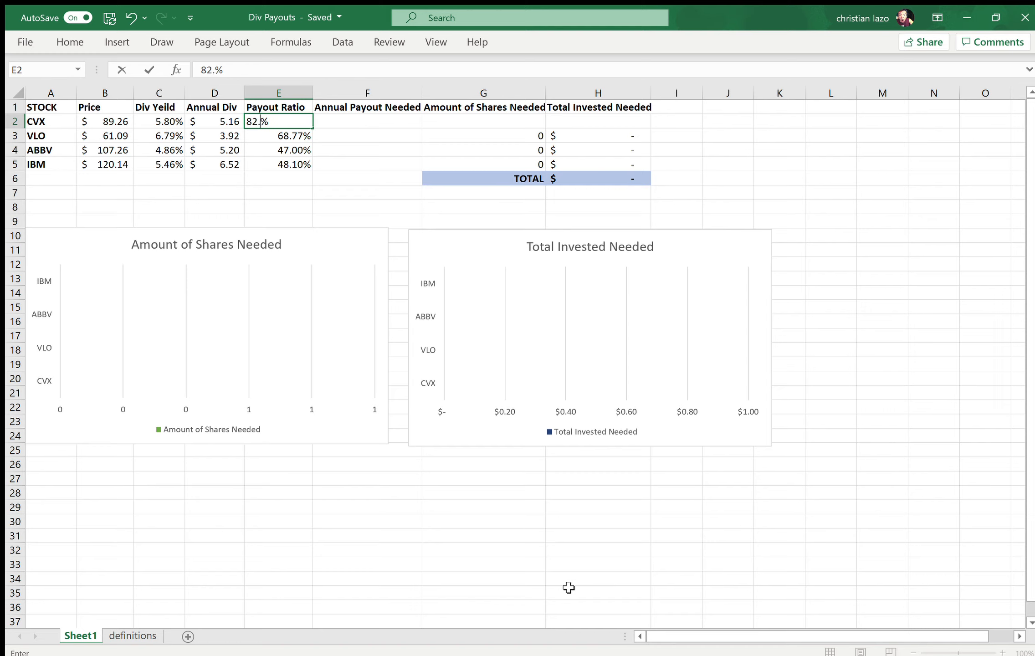
pyautogui.press('Tab')
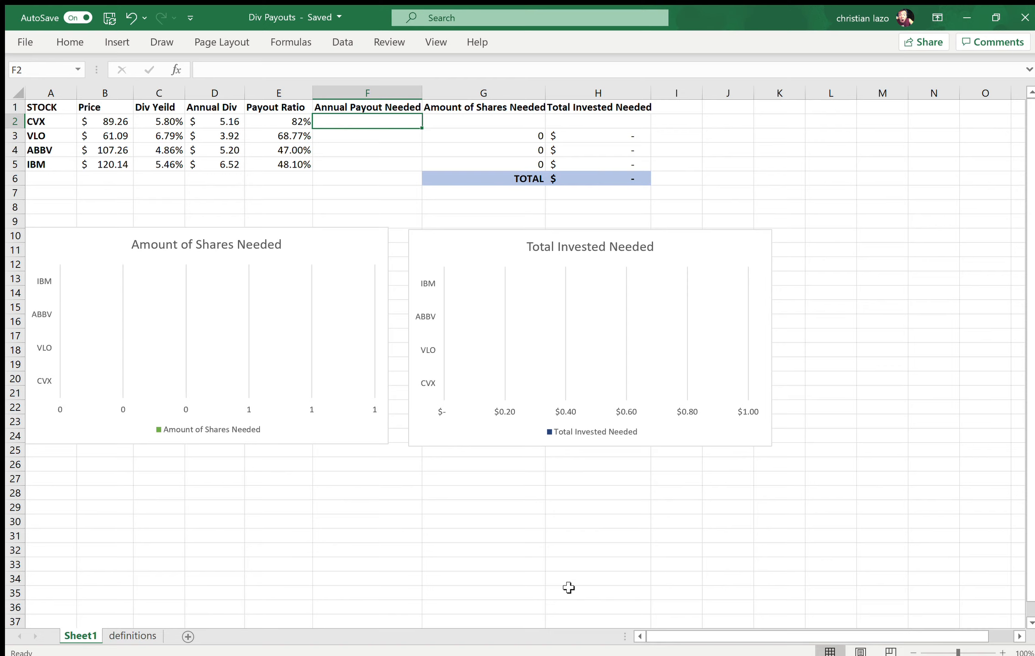
pyautogui.press('Left')
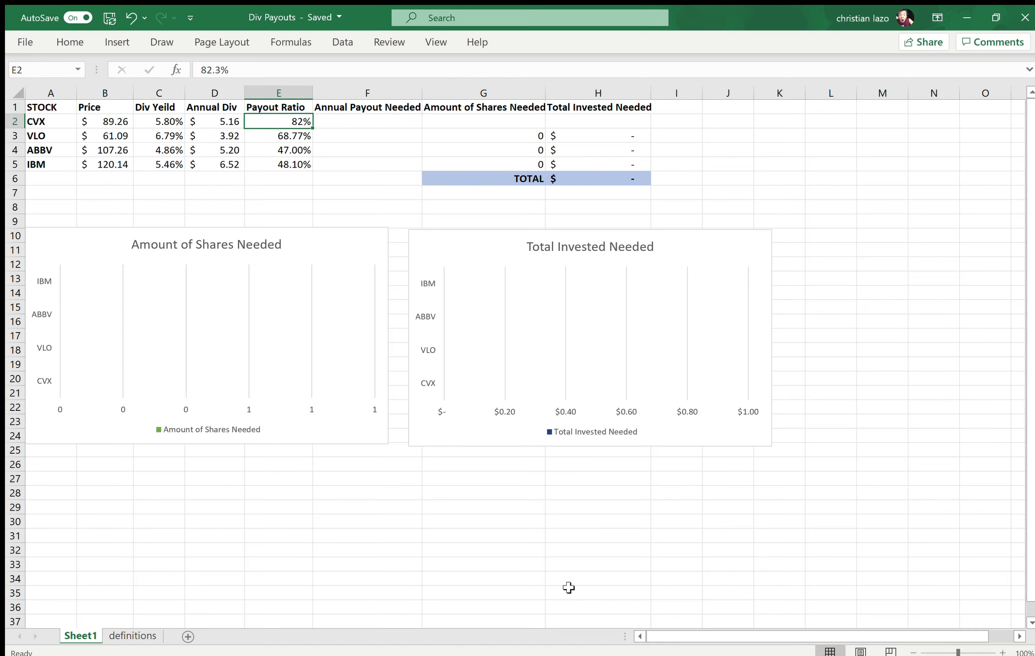
# Step: Review the CVX row's price, yield, annual dividend and payout ratio against the other stocks
pyautogui.press('Left')
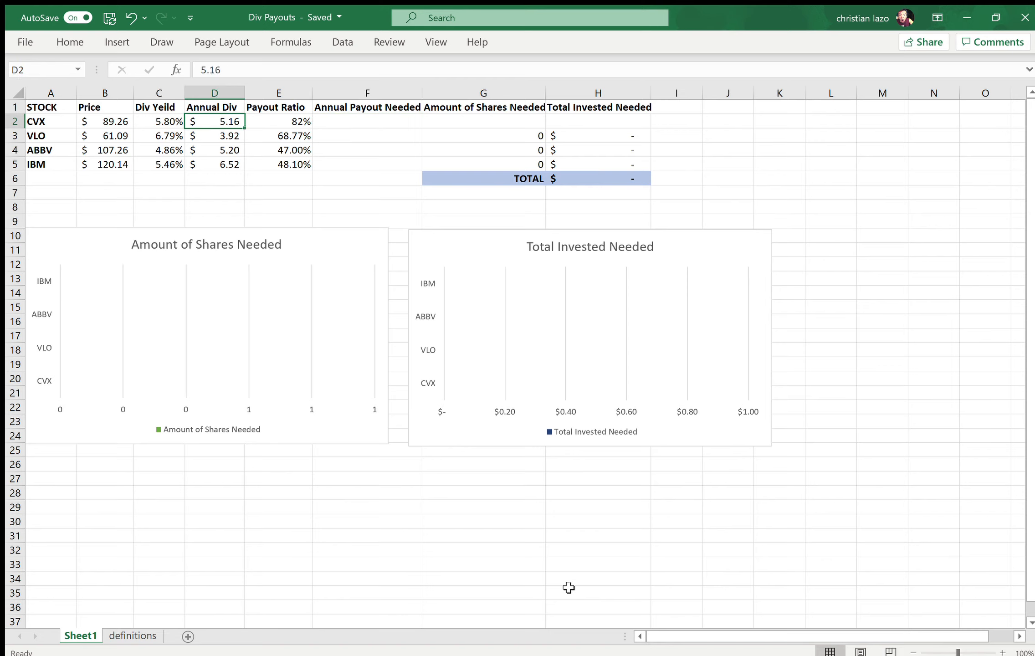
pyautogui.press('Left')
pyautogui.press('Left')
pyautogui.press('Right')
pyautogui.press('Right')
pyautogui.press('Right')
pyautogui.press('Left')
pyautogui.press('Down')
pyautogui.press('Down')
pyautogui.press('Down')
pyautogui.press('Up')
pyautogui.press('Up')
pyautogui.press('Up')
pyautogui.press('Left')
pyautogui.press('Left')
pyautogui.press('Left')
pyautogui.press('Right')
pyautogui.press('Right')
pyautogui.press('Right')
pyautogui.press('Right')
pyautogui.press('Left')
pyautogui.press('Right')
pyautogui.press('Right')
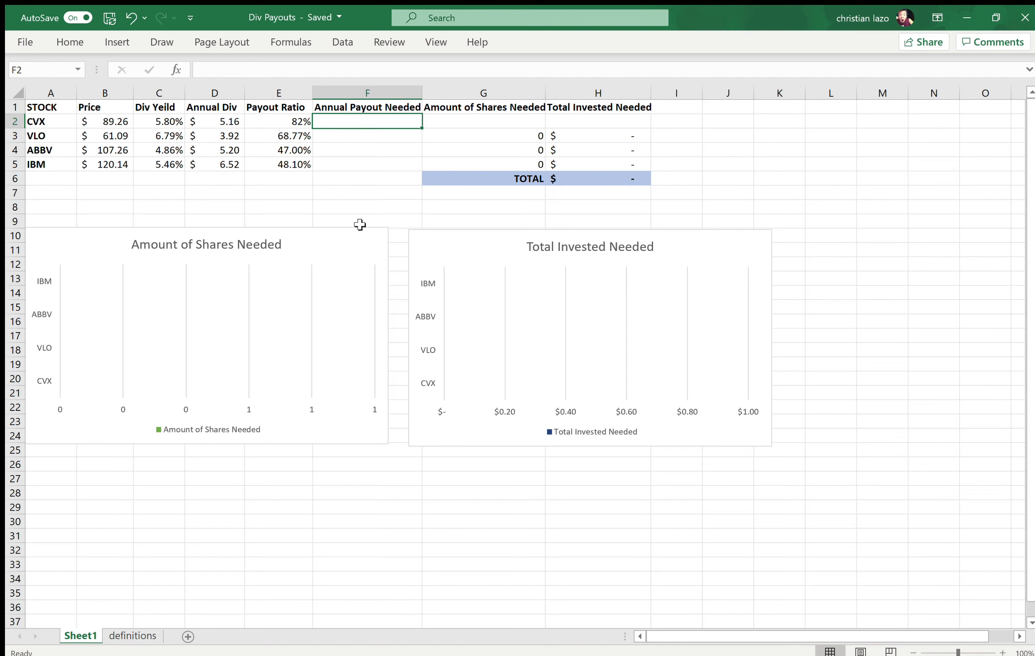
# Step: Read the definition of Annual Payout Needed on the definitions sheet and return to Sheet1
pyautogui.click(390, 195)
pyautogui.click(382, 122)
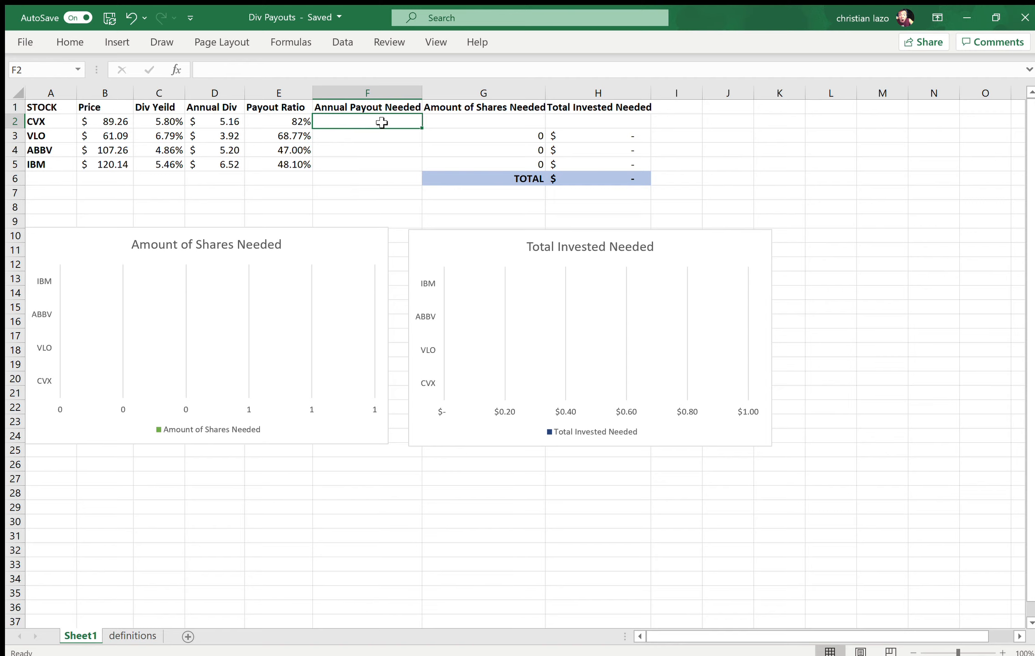
pyautogui.click(120, 635)
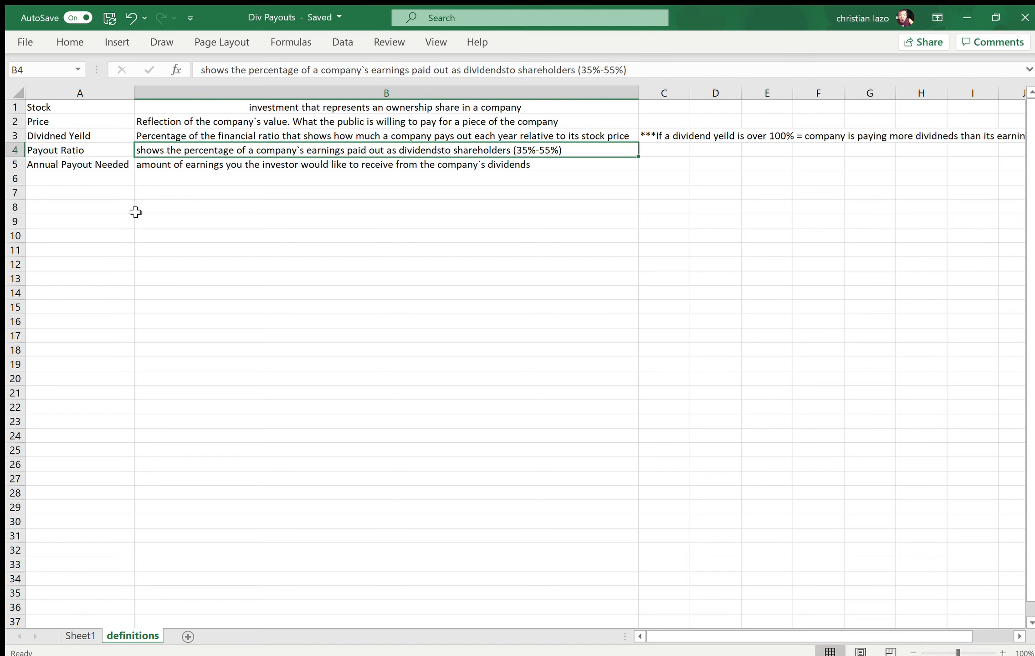
pyautogui.click(170, 165)
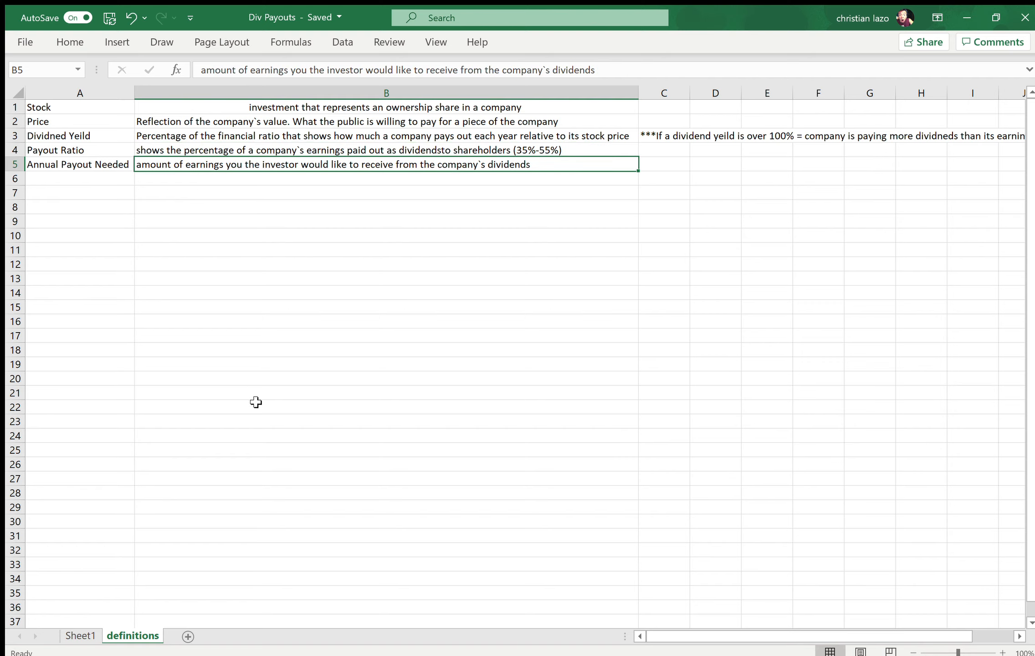
pyautogui.click(77, 635)
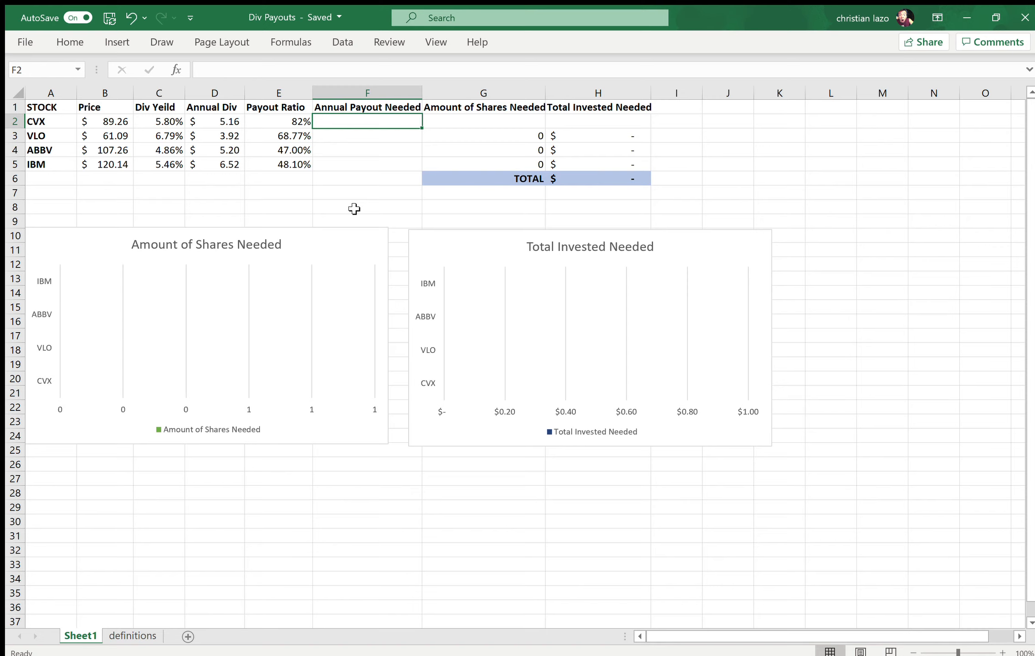
# Step: Enter 100 as the annual payout needed for CVX in F2 and fill it down to F5 for the other stocks
pyautogui.write('100')
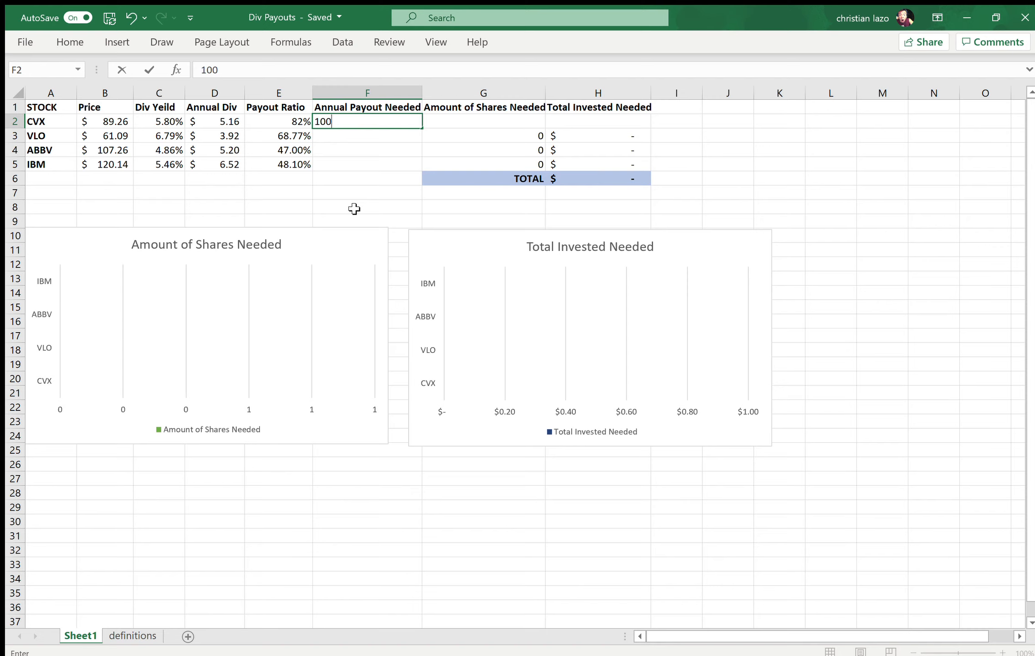
pyautogui.click(411, 122)
pyautogui.click(400, 135)
pyautogui.click(405, 121)
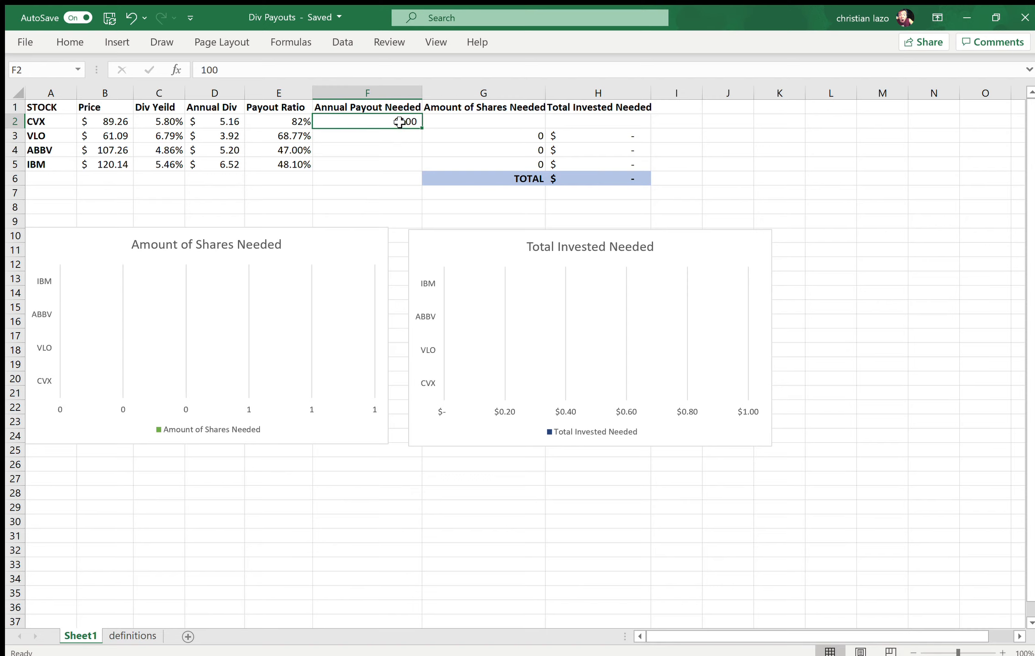
pyautogui.moveTo(423, 130); pyautogui.dragTo(418, 173)
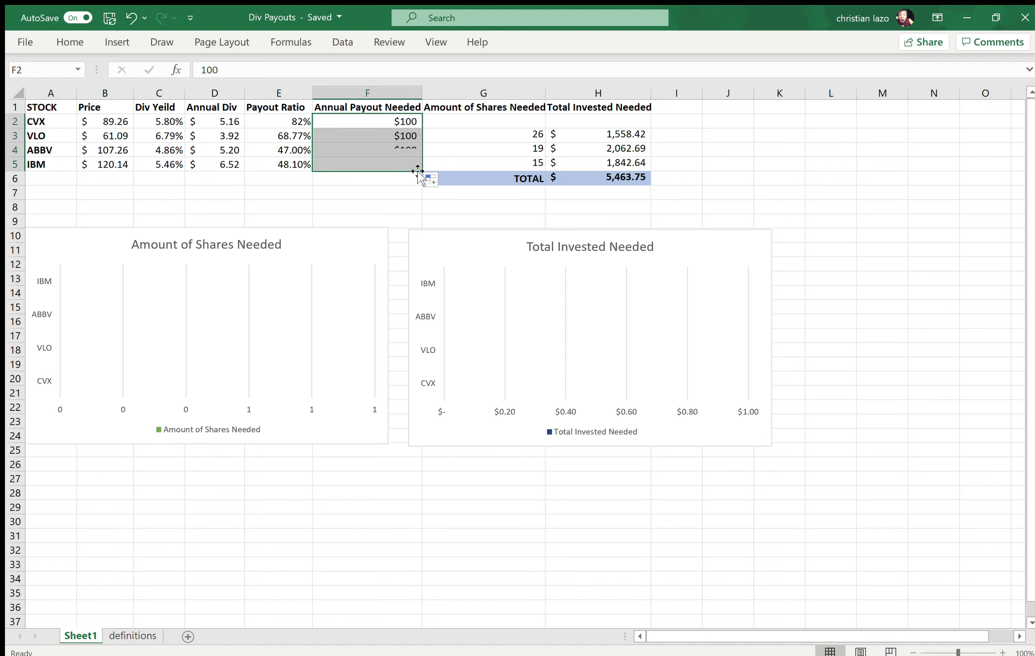
pyautogui.click(732, 190)
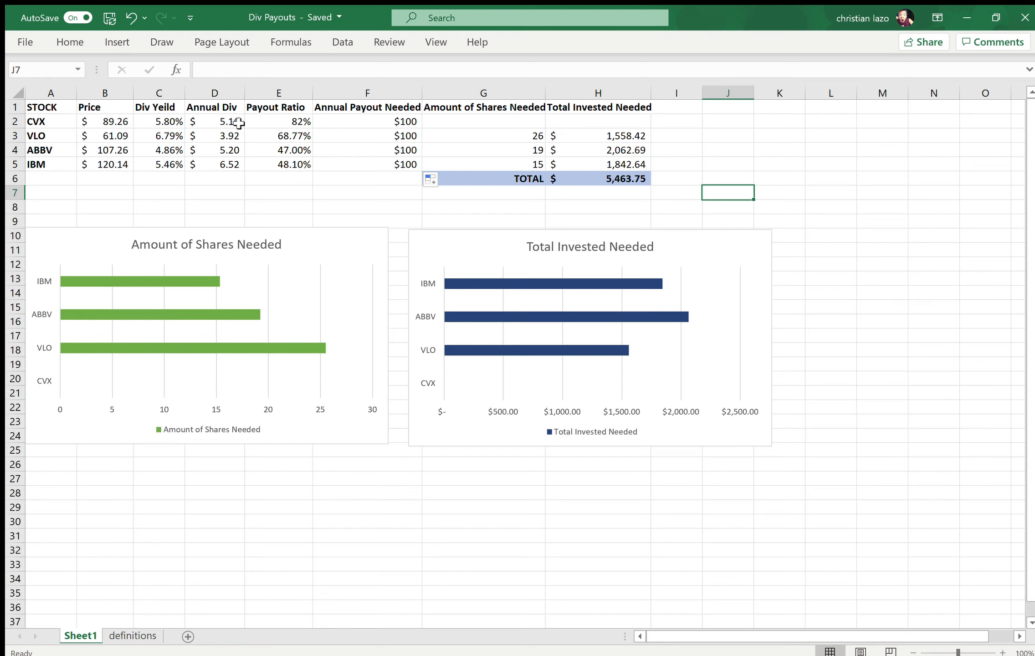
# Step: Examine VLO's share-count formula in G3 and the CVX values needed for the same calculation
pyautogui.click(478, 144)
pyautogui.click(481, 131)
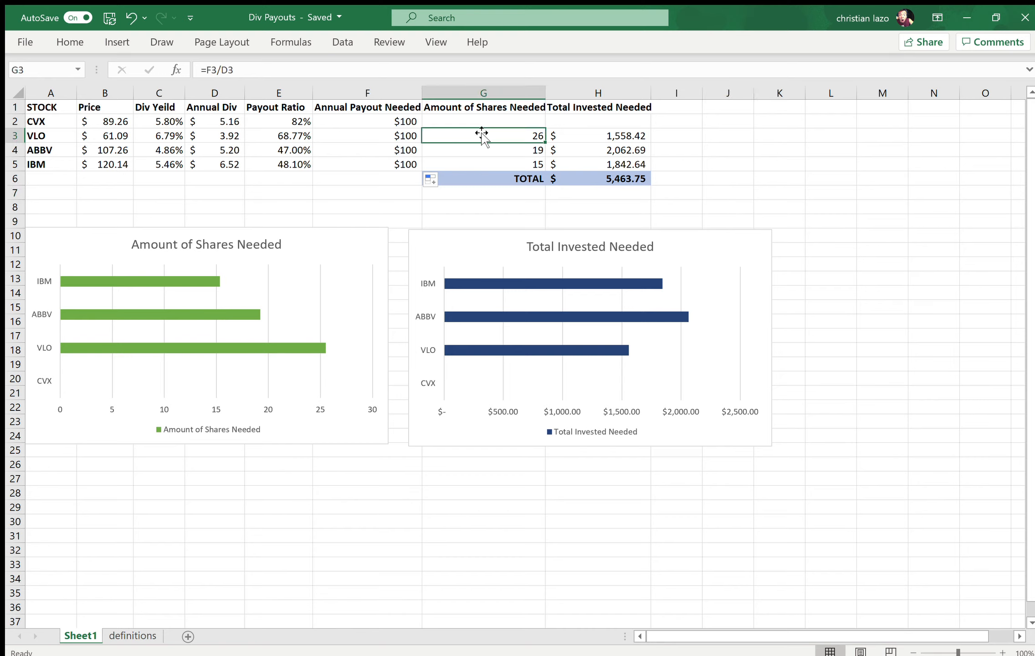
pyautogui.click(484, 122)
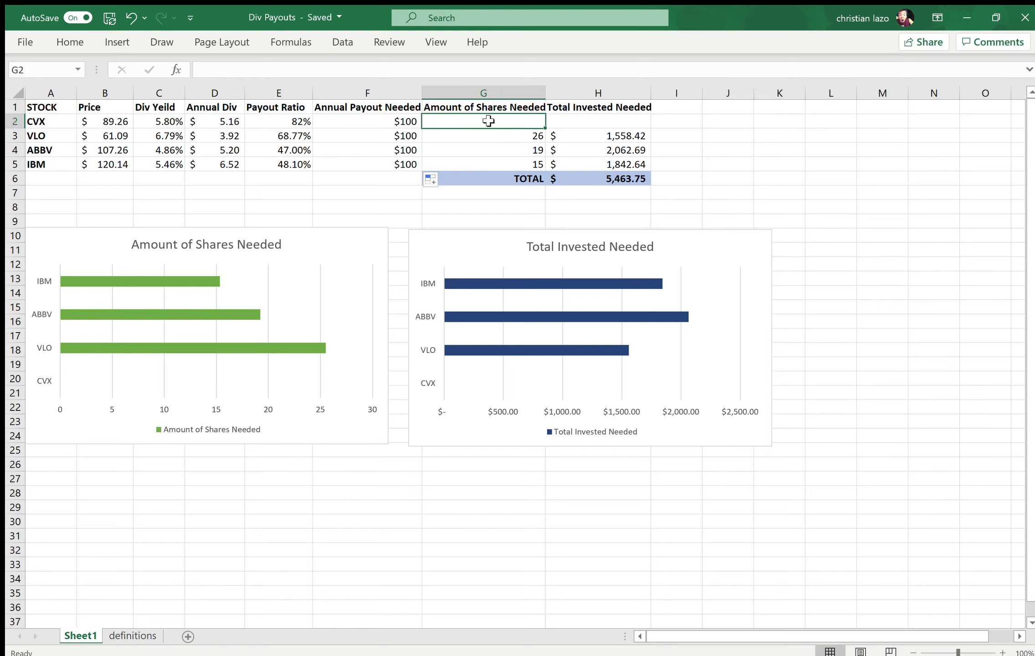
pyautogui.click(366, 130)
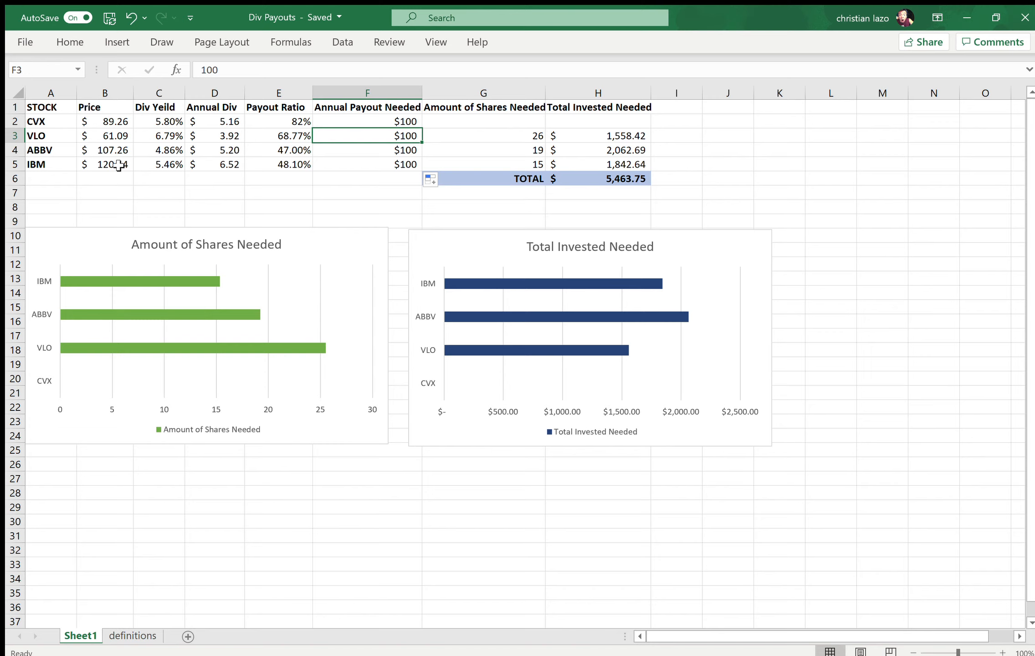
pyautogui.click(493, 124)
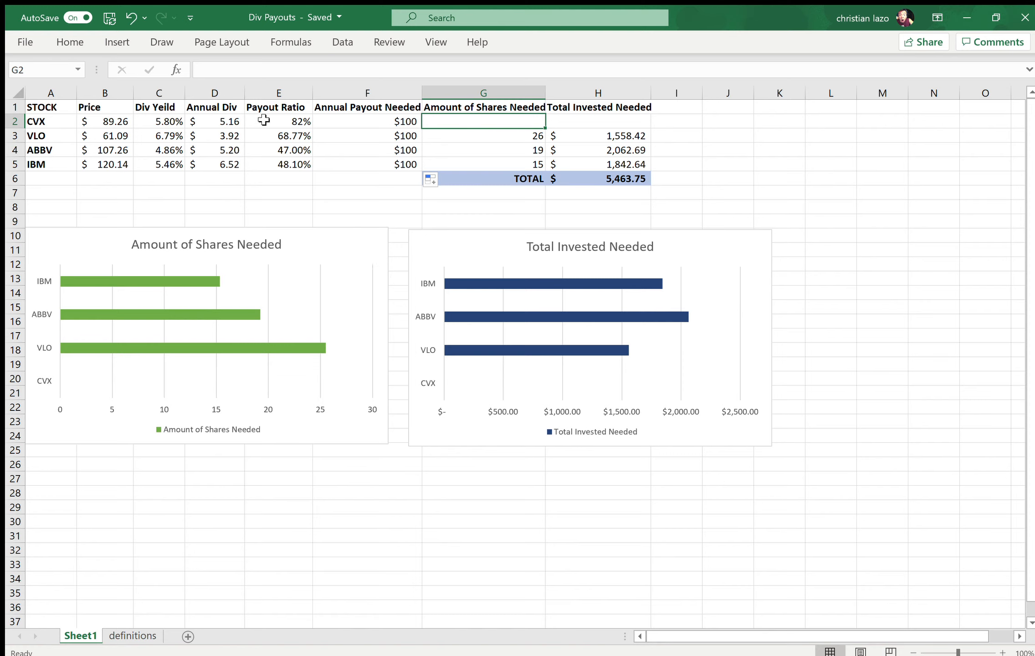
pyautogui.click(359, 123)
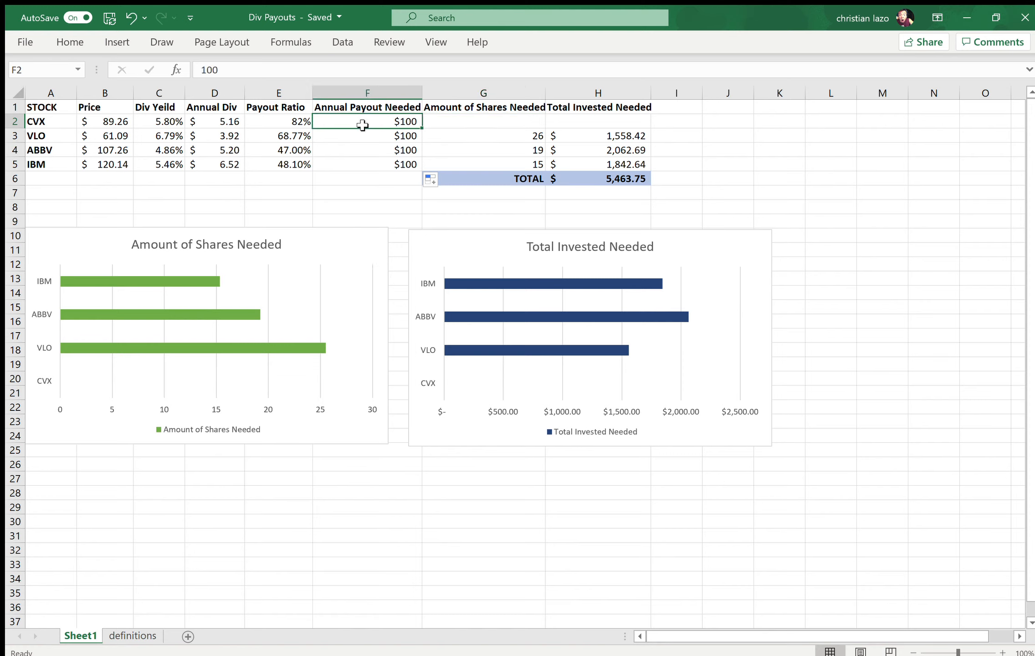
pyautogui.click(43, 133)
pyautogui.click(47, 119)
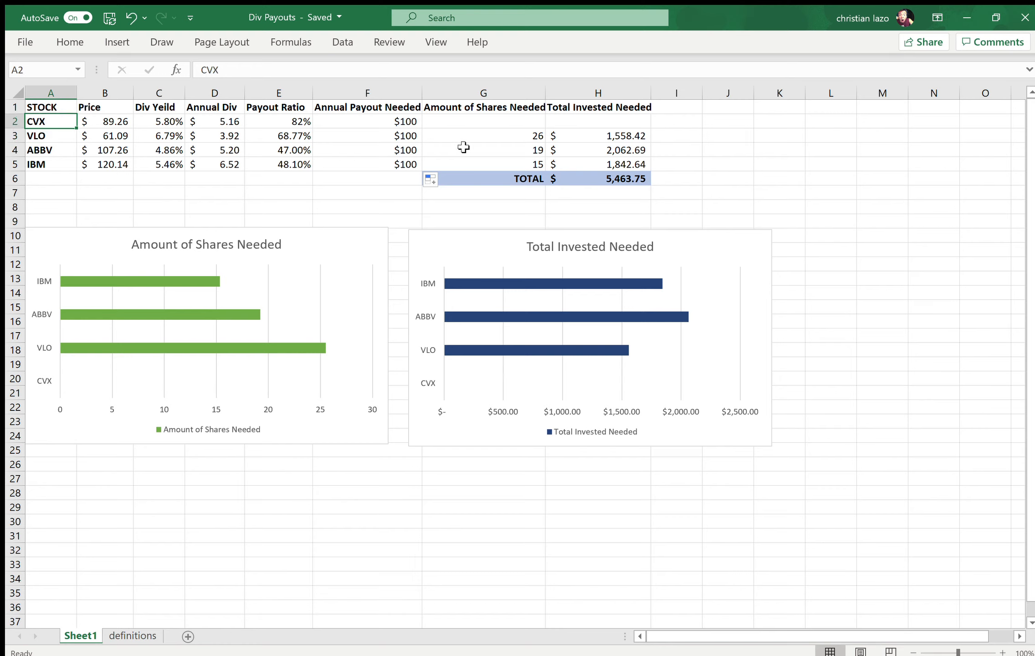
# Step: Enter the formula =F2/B2 in G2 for the amount of CVX shares needed
pyautogui.click(485, 123)
pyautogui.click(388, 71)
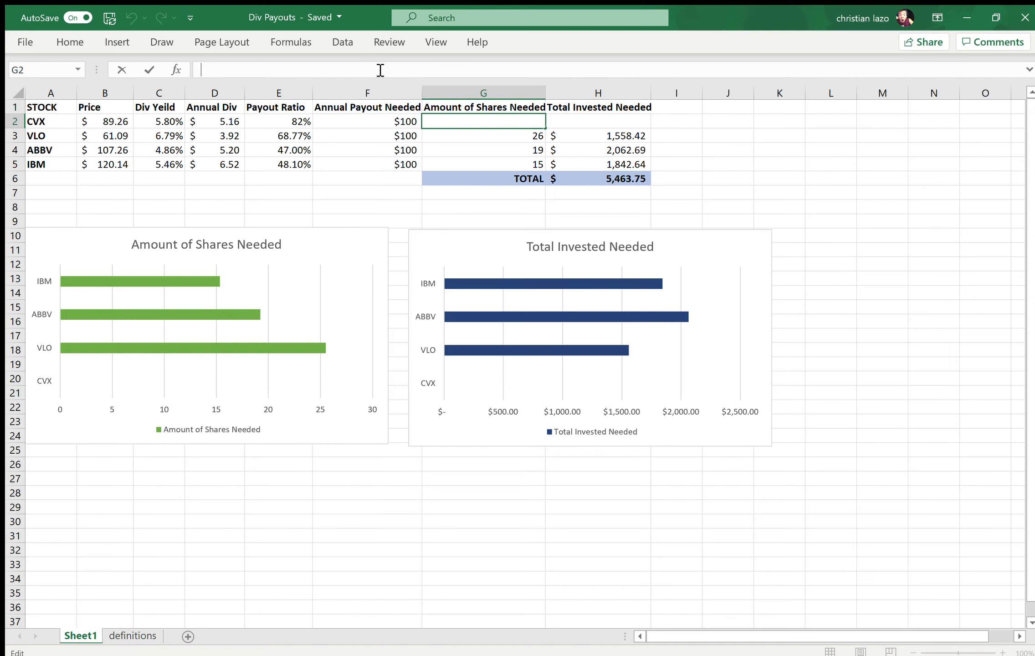
pyautogui.write('=')
pyautogui.click(381, 121)
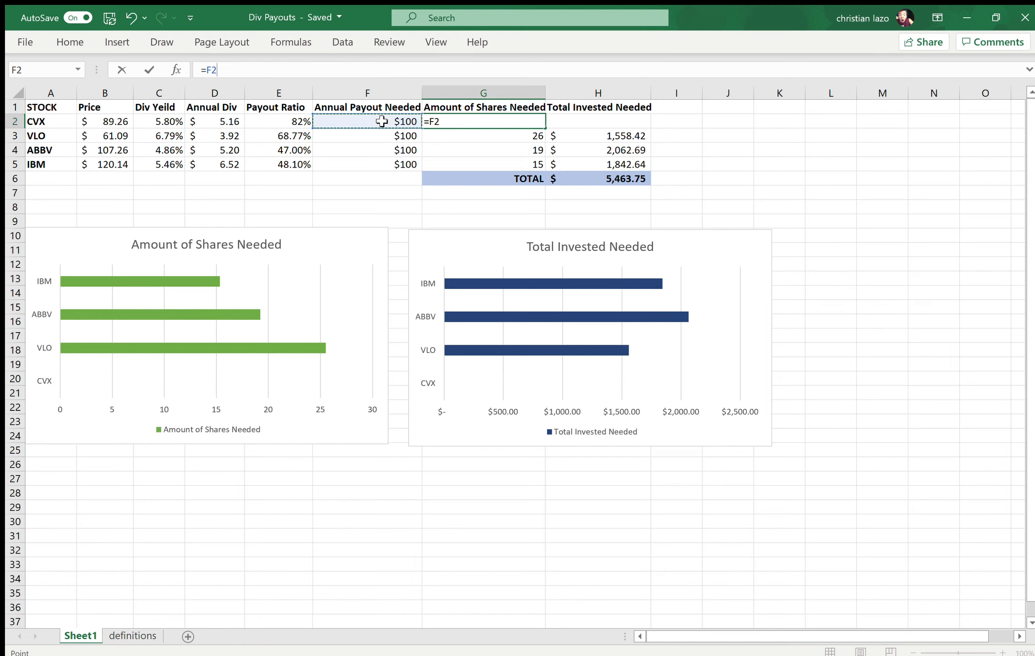
pyautogui.write('/')
pyautogui.click(103, 125)
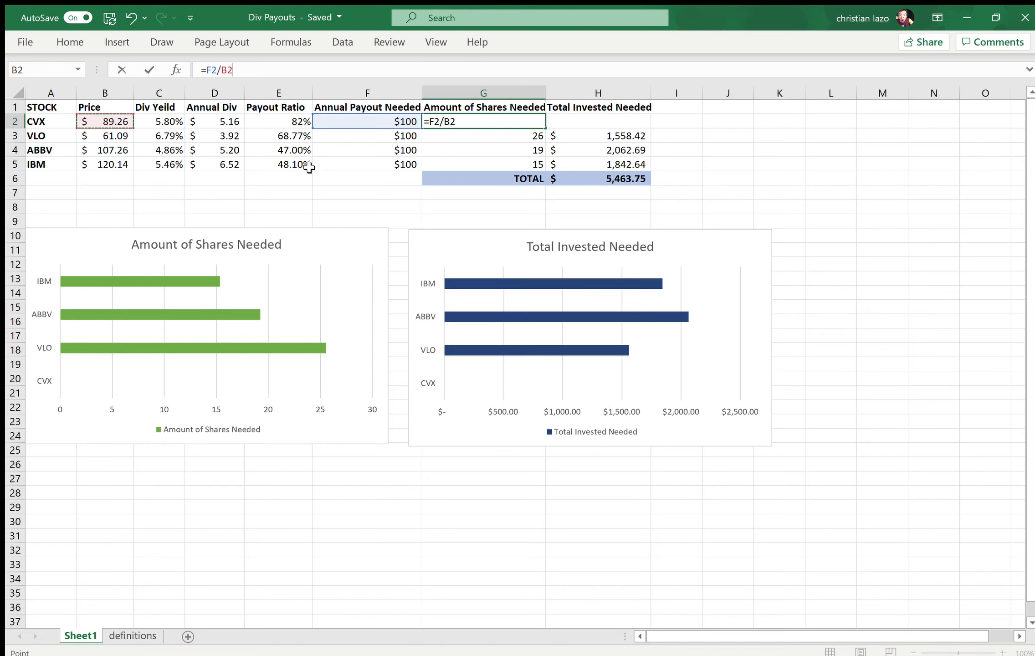
pyautogui.press('Return')
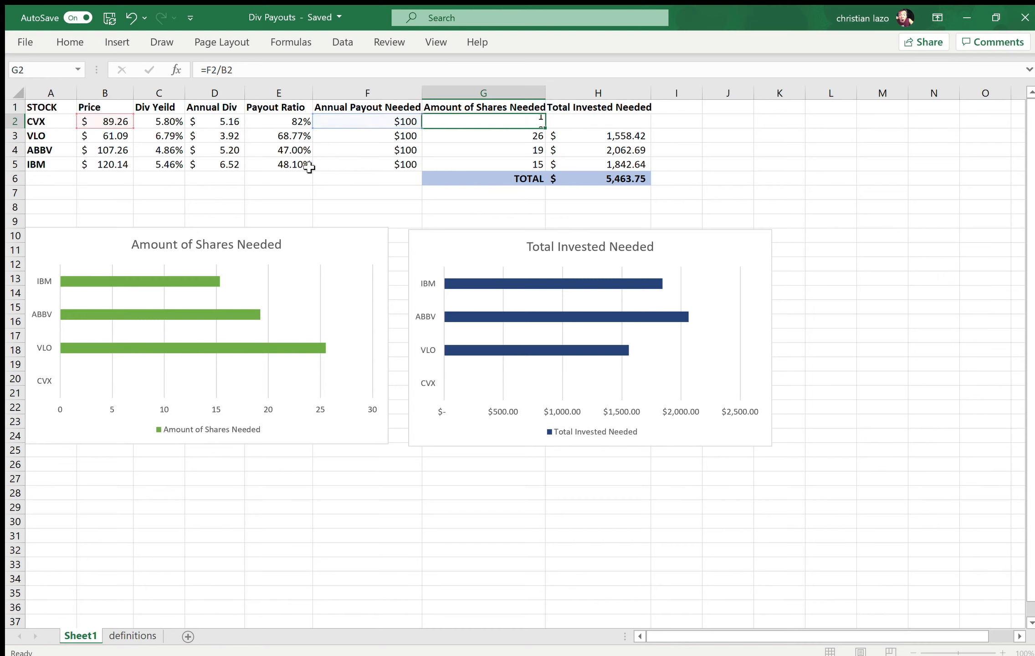
pyautogui.click(365, 126)
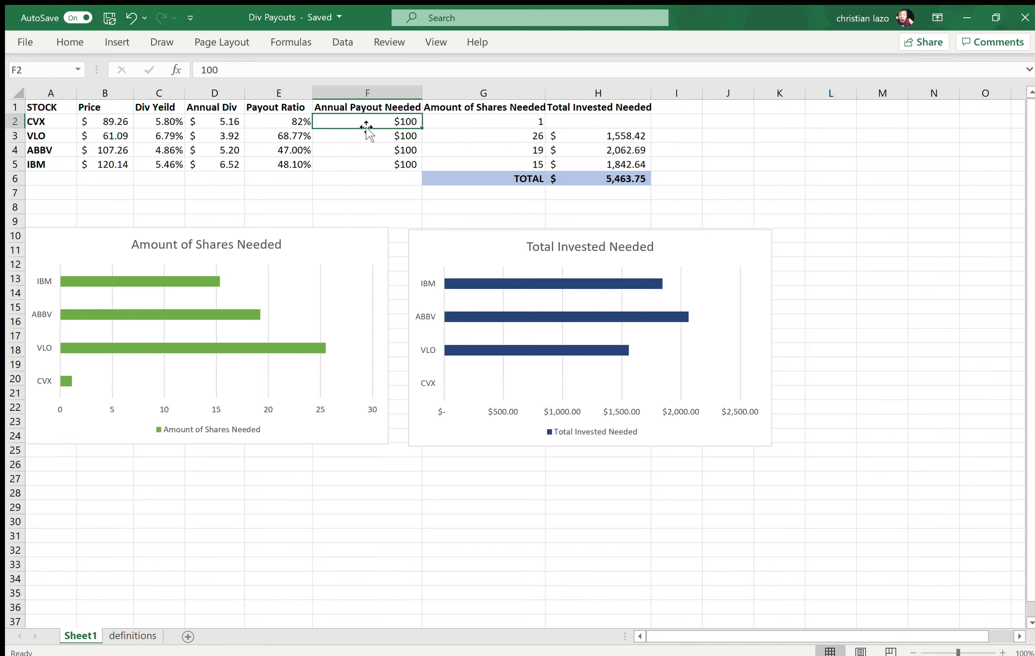
pyautogui.click(272, 78)
pyautogui.doubleClick(266, 73)
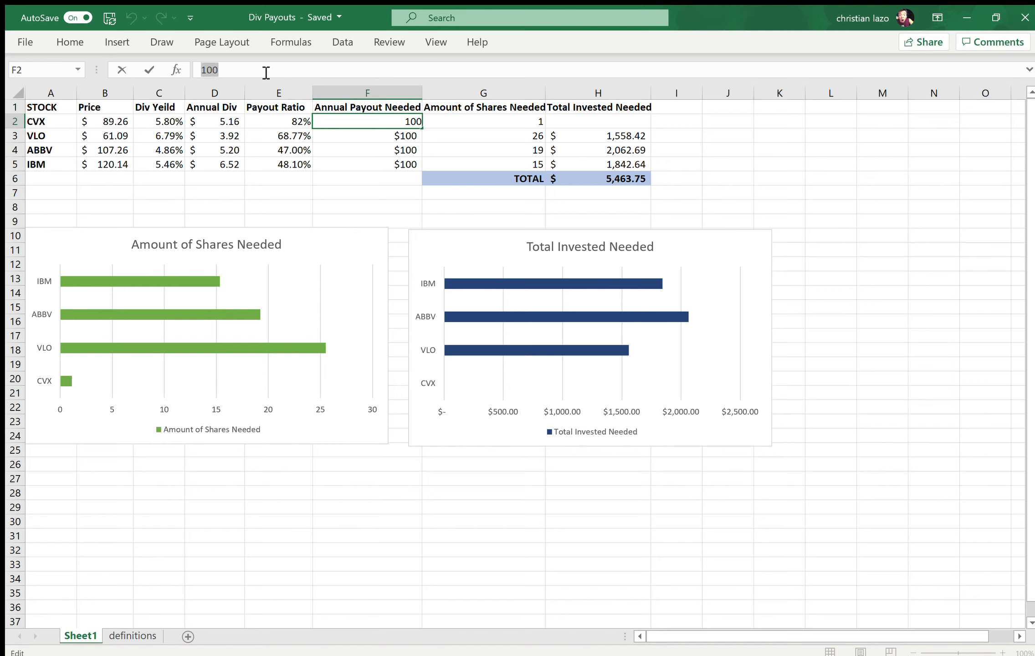
pyautogui.write('=')
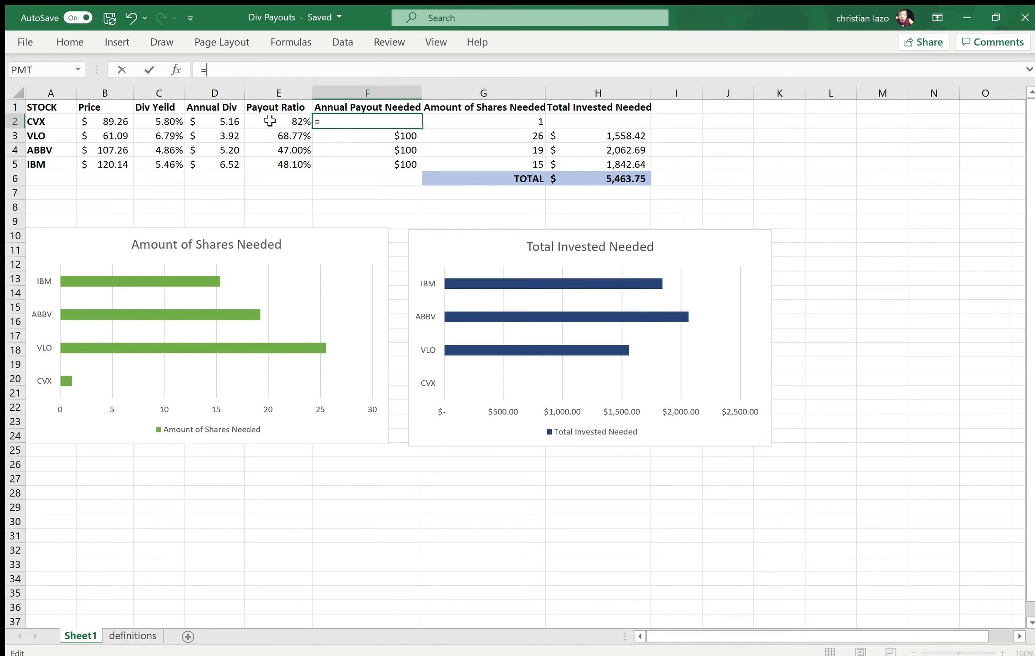
pyautogui.hotkey('ctrl', 'z')
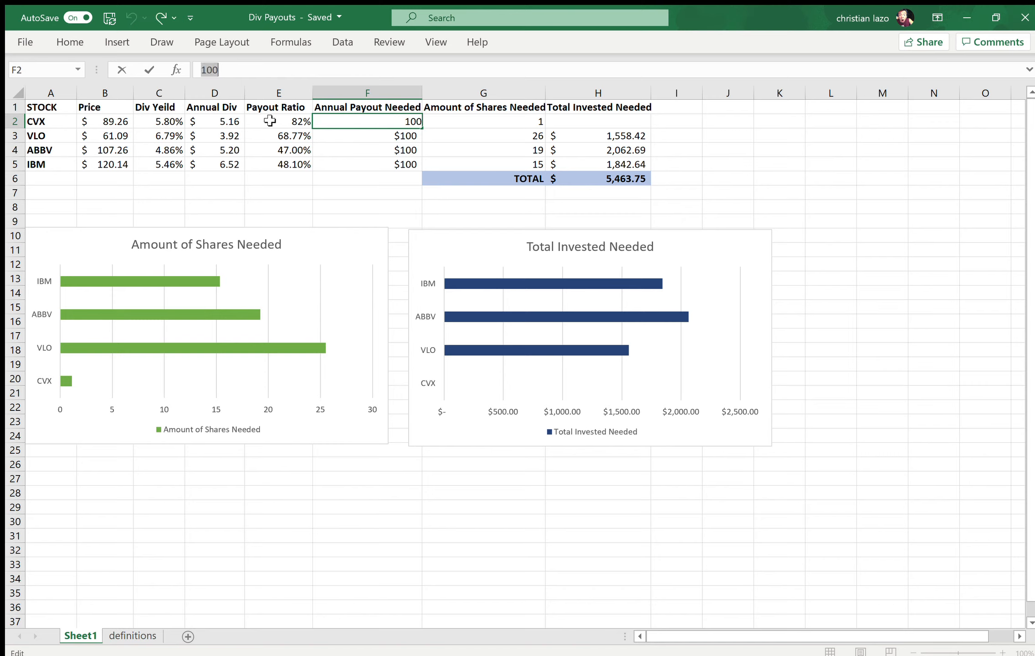
# Step: Correct CVX's share-count formula in G2 to =F2/D2 so it divides the annual payout by the annual dividend
pyautogui.click(451, 119)
pyautogui.click(248, 76)
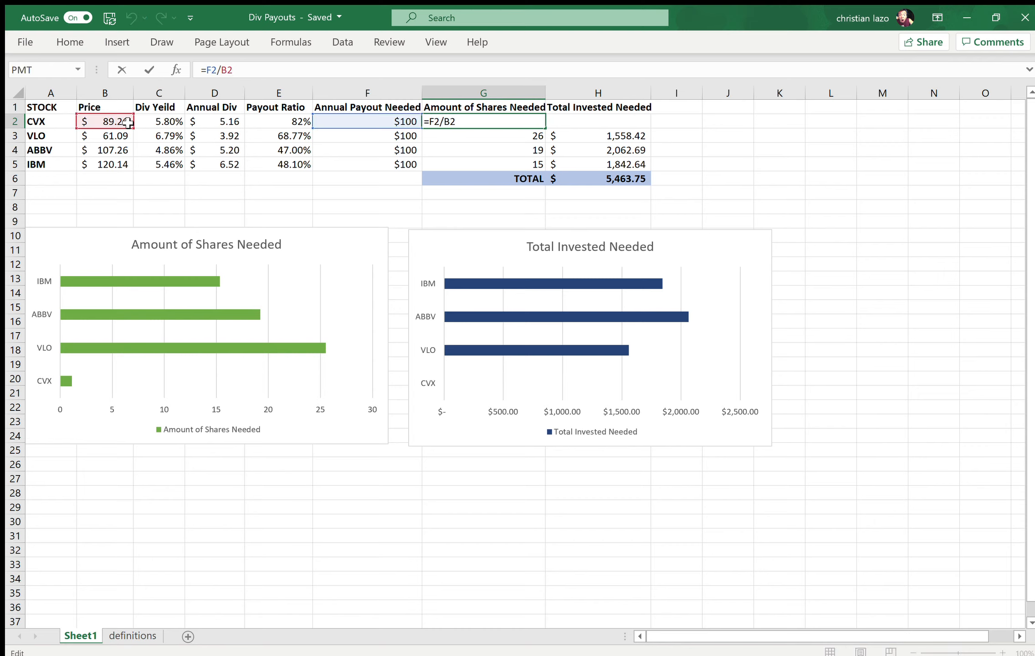
pyautogui.click(211, 121)
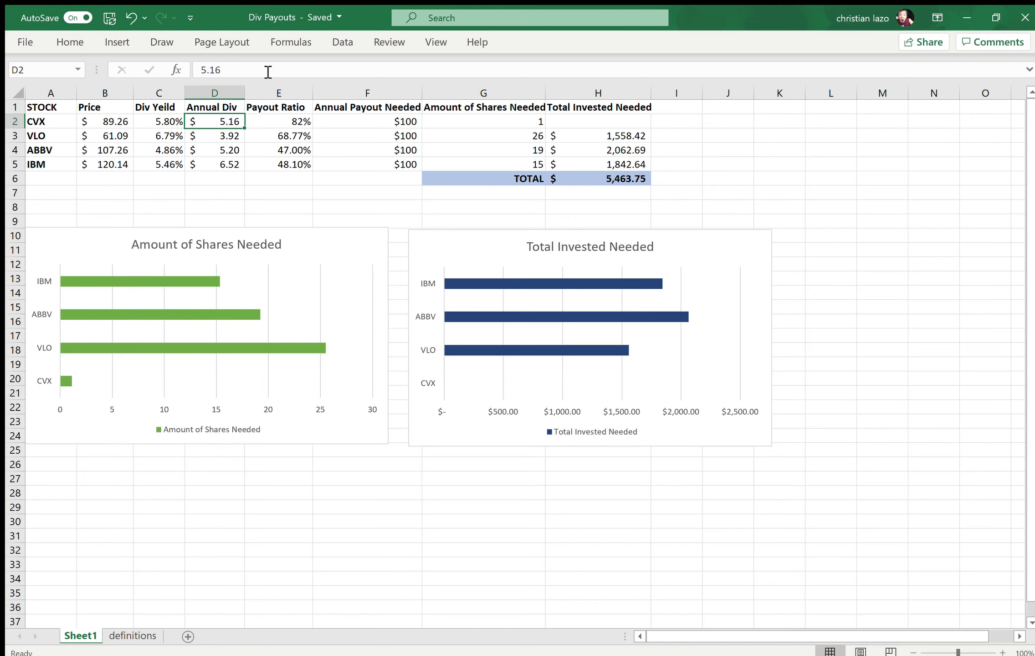
pyautogui.click(450, 122)
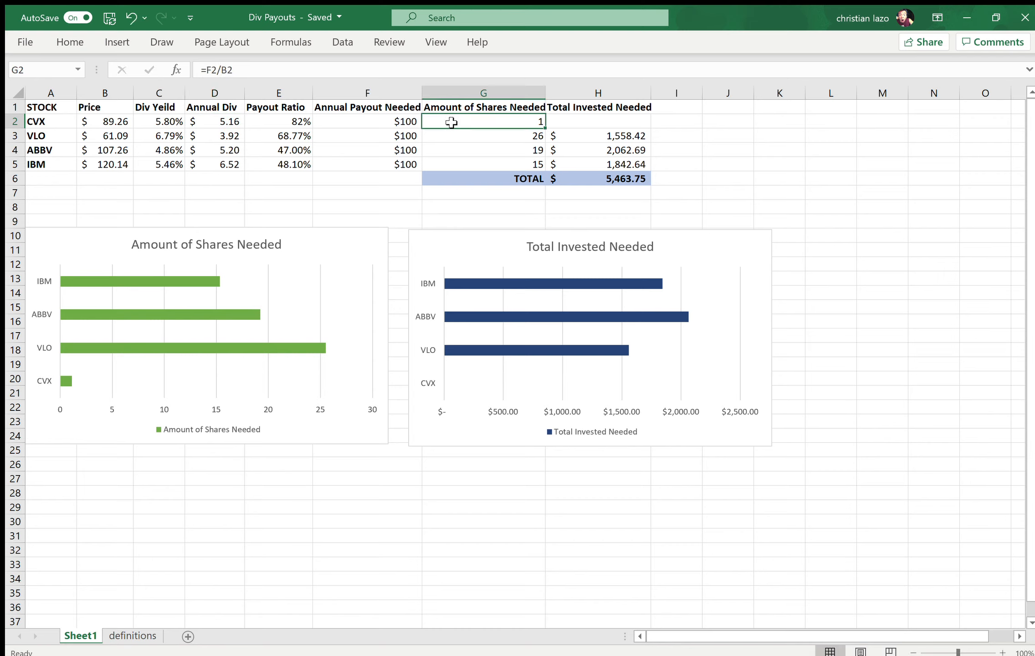
pyautogui.doubleClick(450, 122)
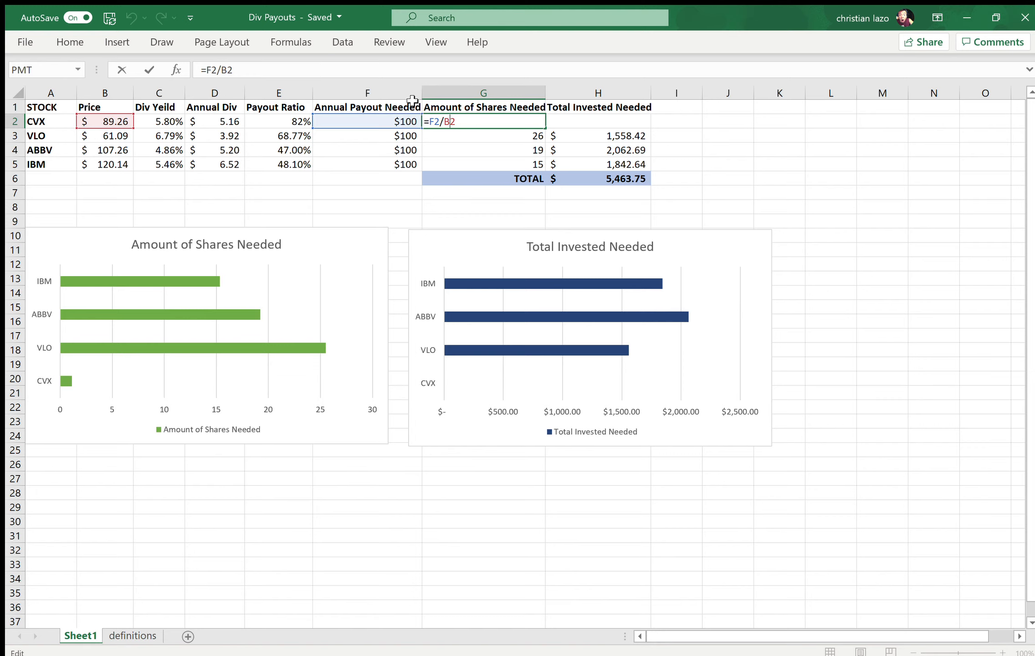
pyautogui.press('Delete')
pyautogui.write('d')
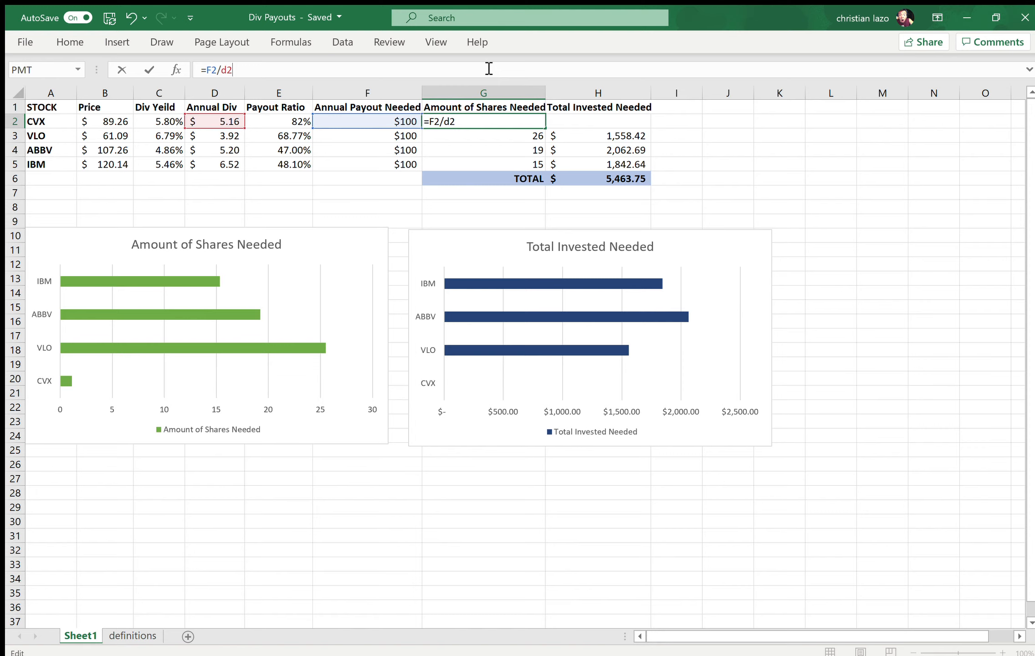
pyautogui.press('Return')
pyautogui.click(730, 147)
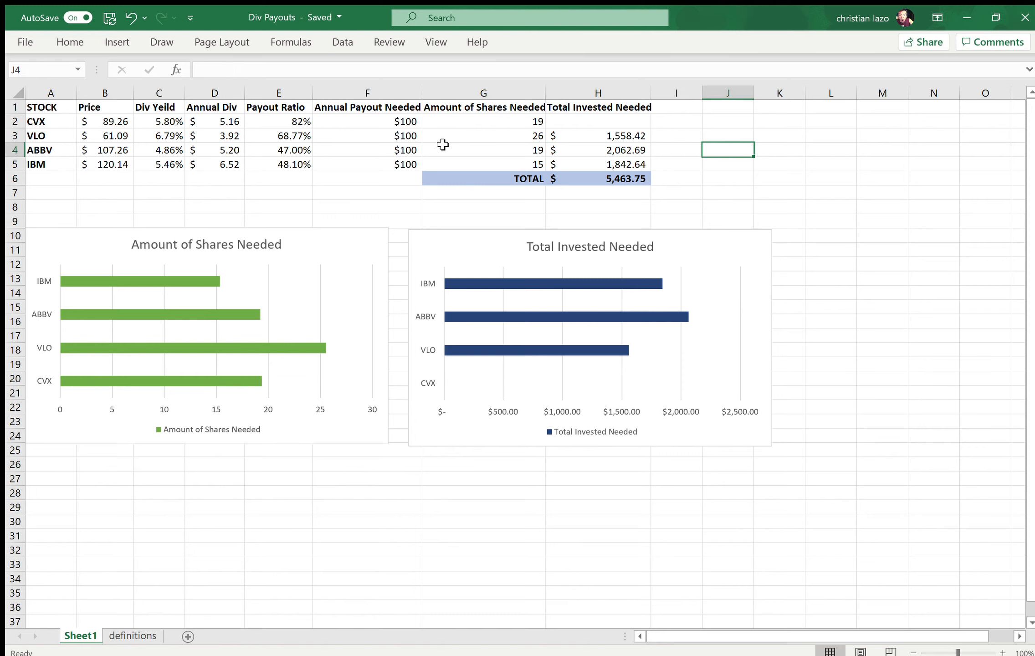
# Step: Examine CVX's share-count formula in G2, the payout and annual dividend it uses, and the empty Total Invested Needed cell
pyautogui.click(450, 124)
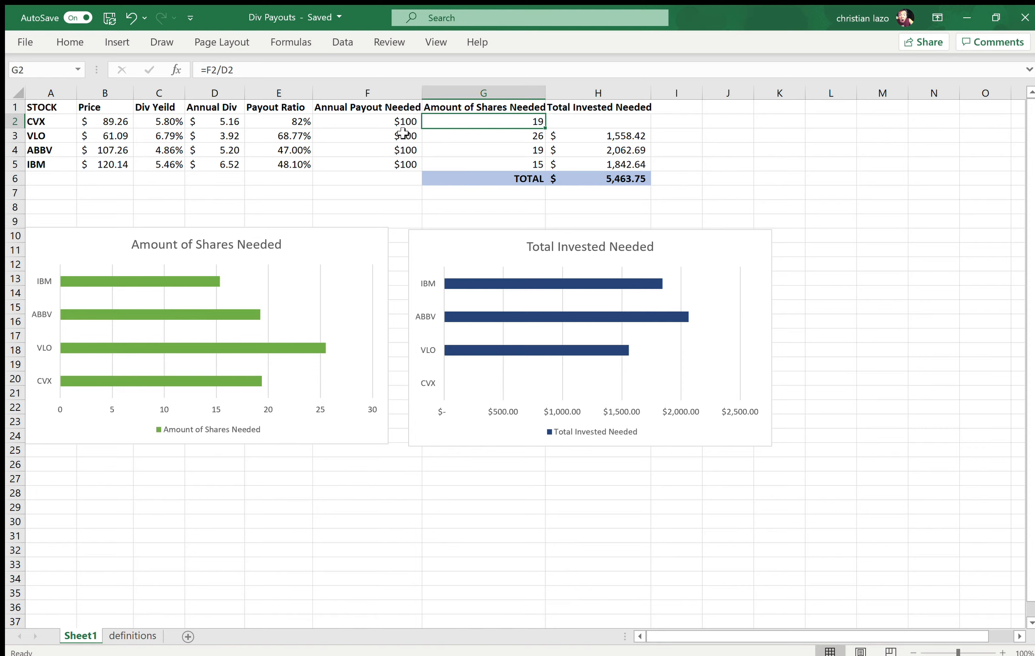
pyautogui.click(383, 124)
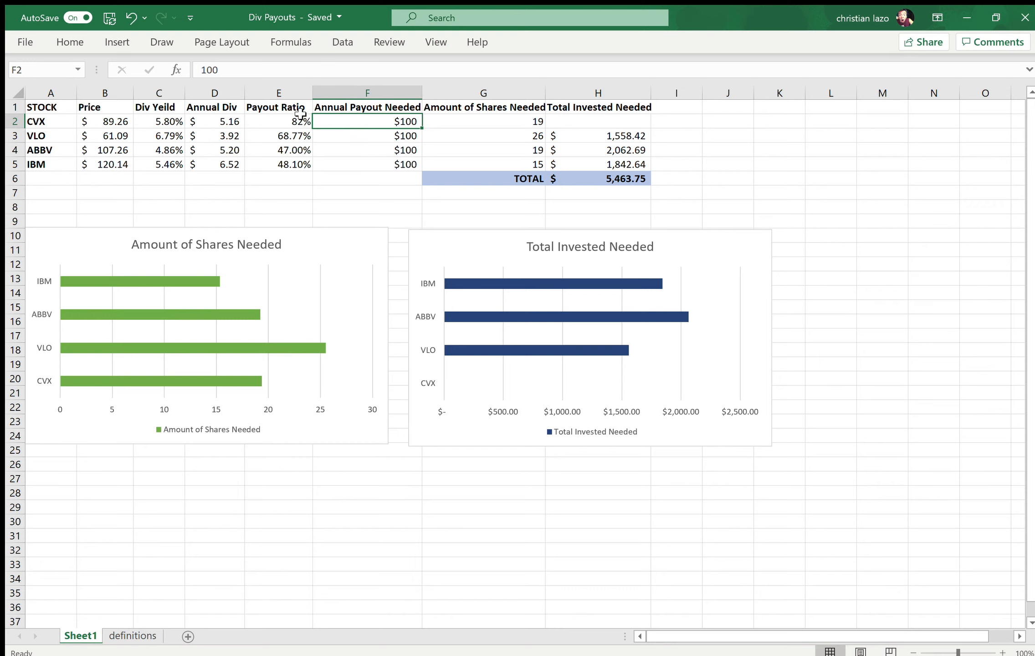
pyautogui.click(212, 120)
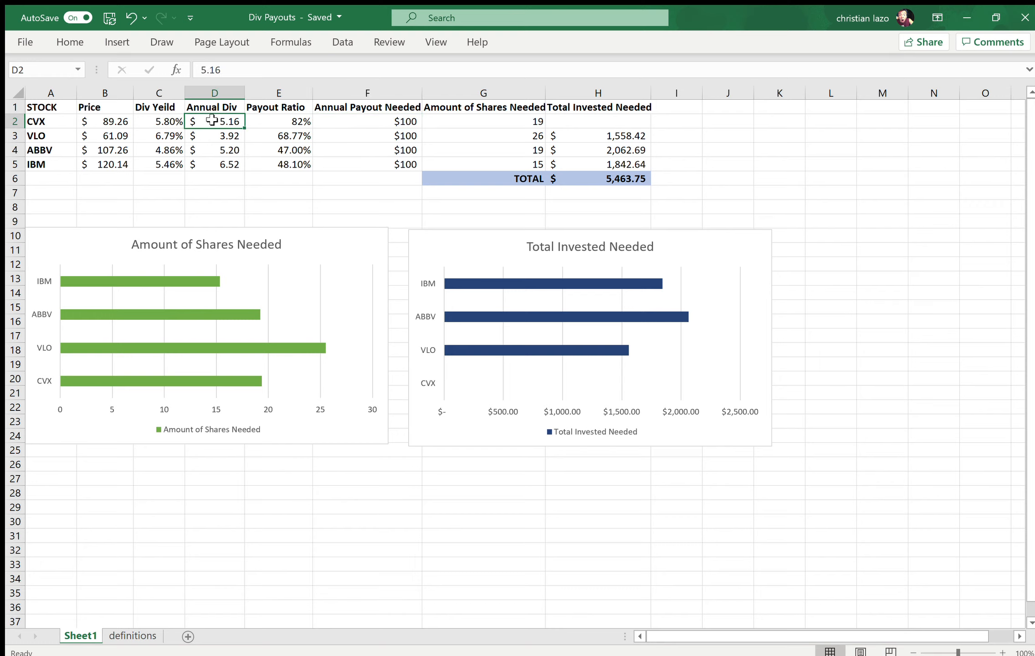
pyautogui.click(470, 121)
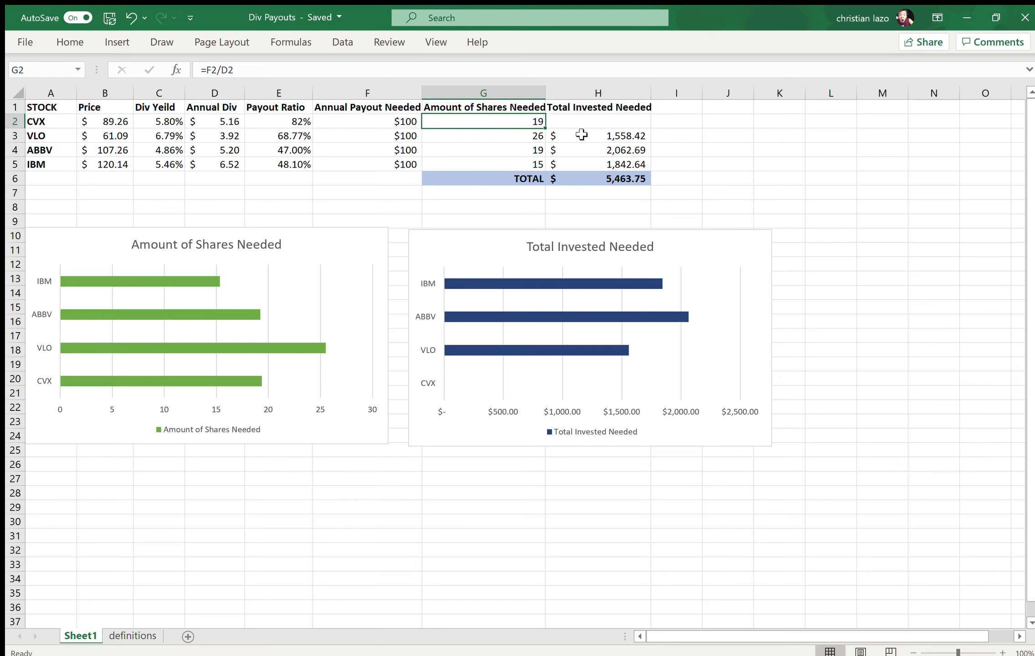
pyautogui.click(589, 122)
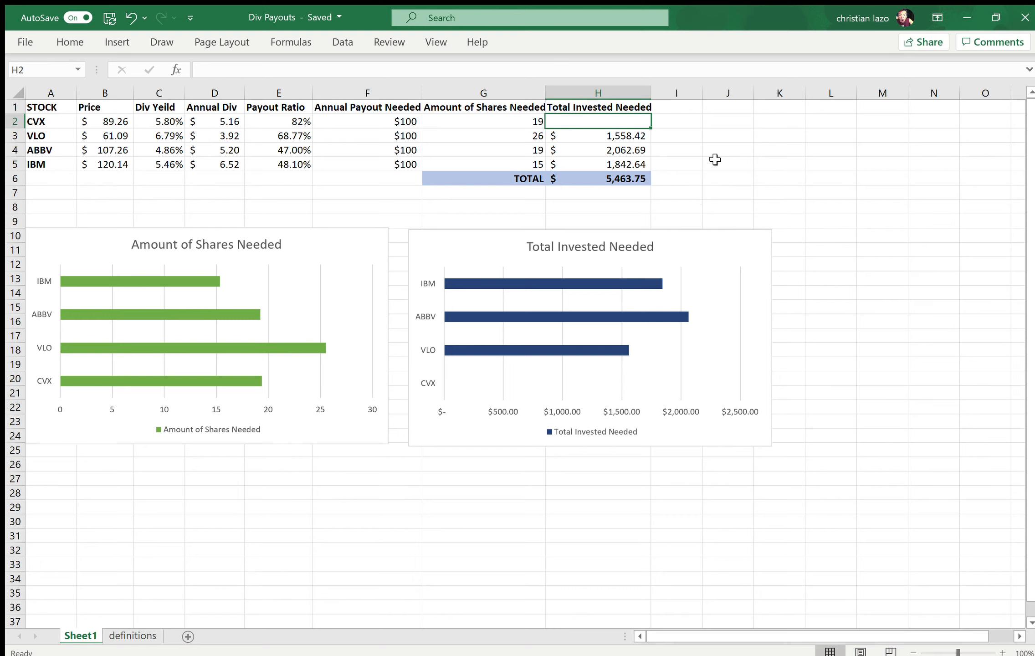
pyautogui.click(32, 123)
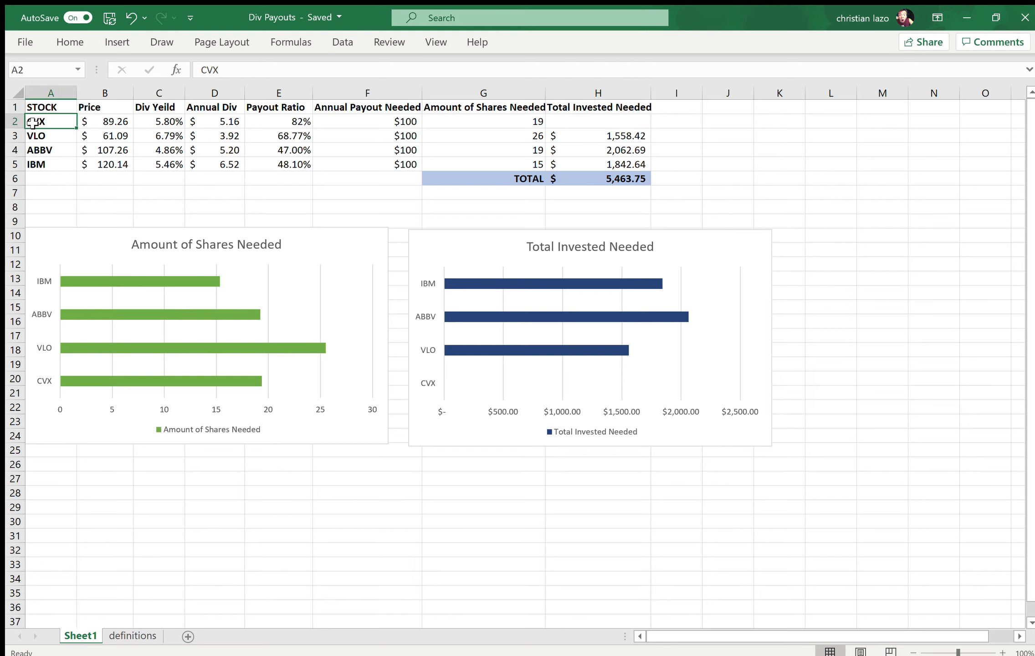
pyautogui.click(583, 123)
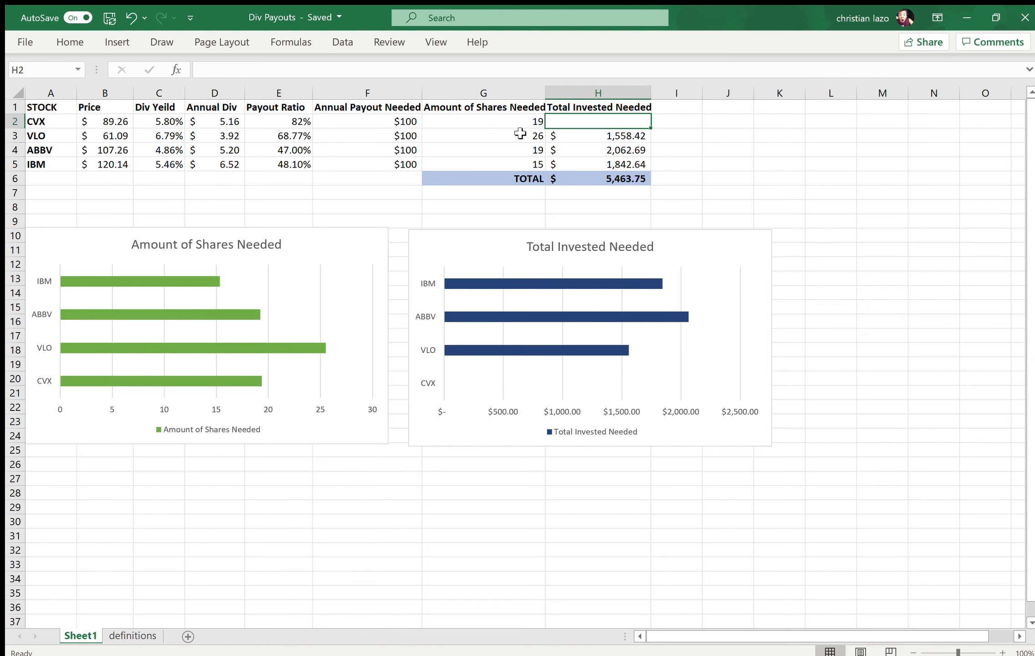
pyautogui.click(383, 125)
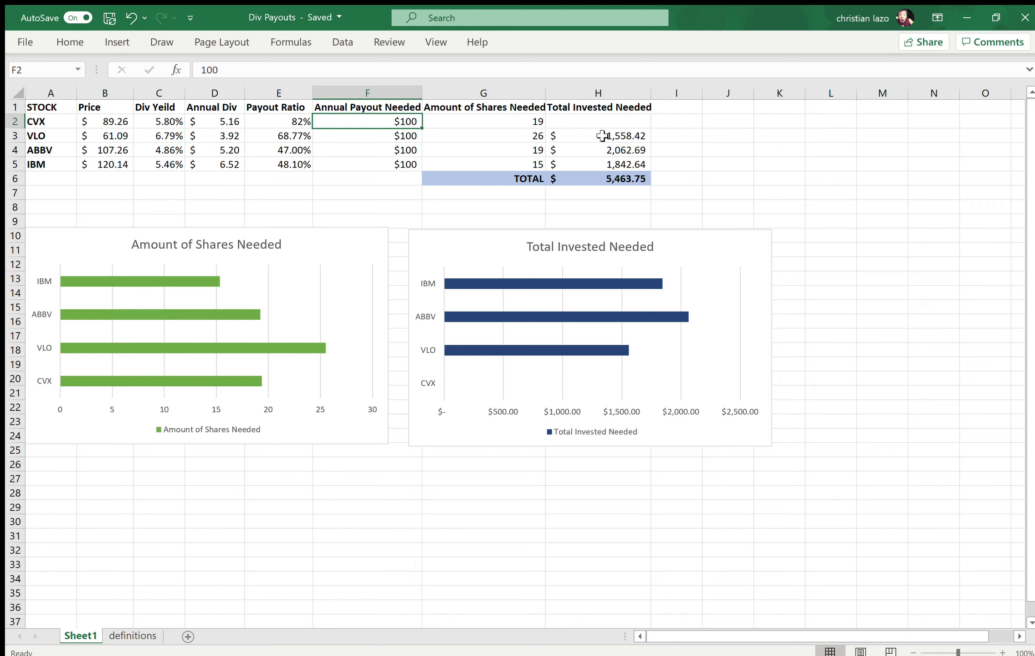
# Step: Enter the formula =G2*B2 in H2 for CVX's total invested needed
pyautogui.click(610, 120)
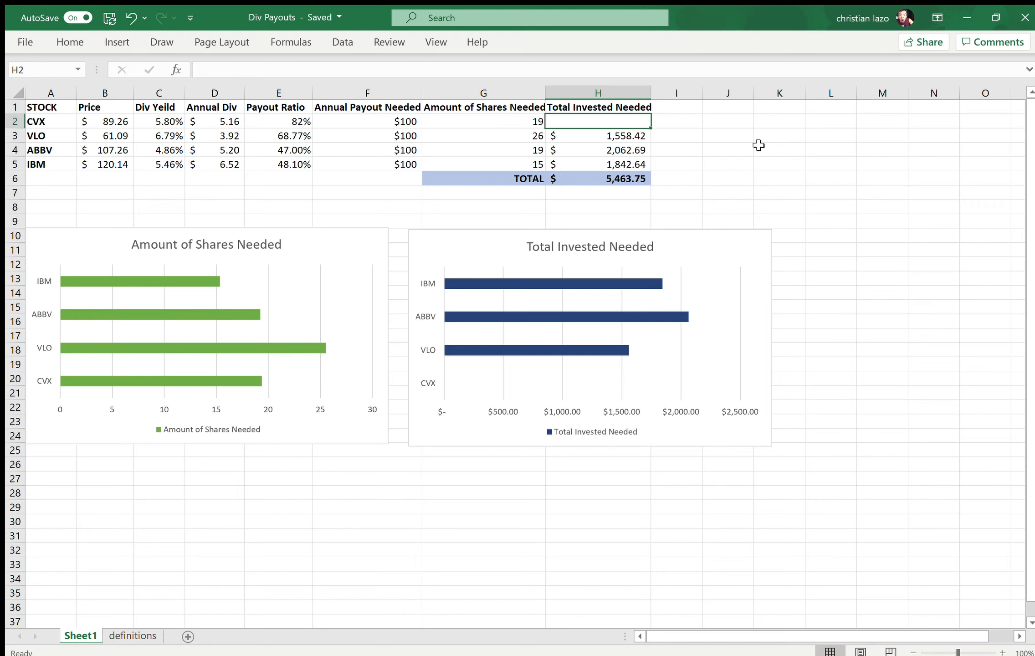
pyautogui.write('=')
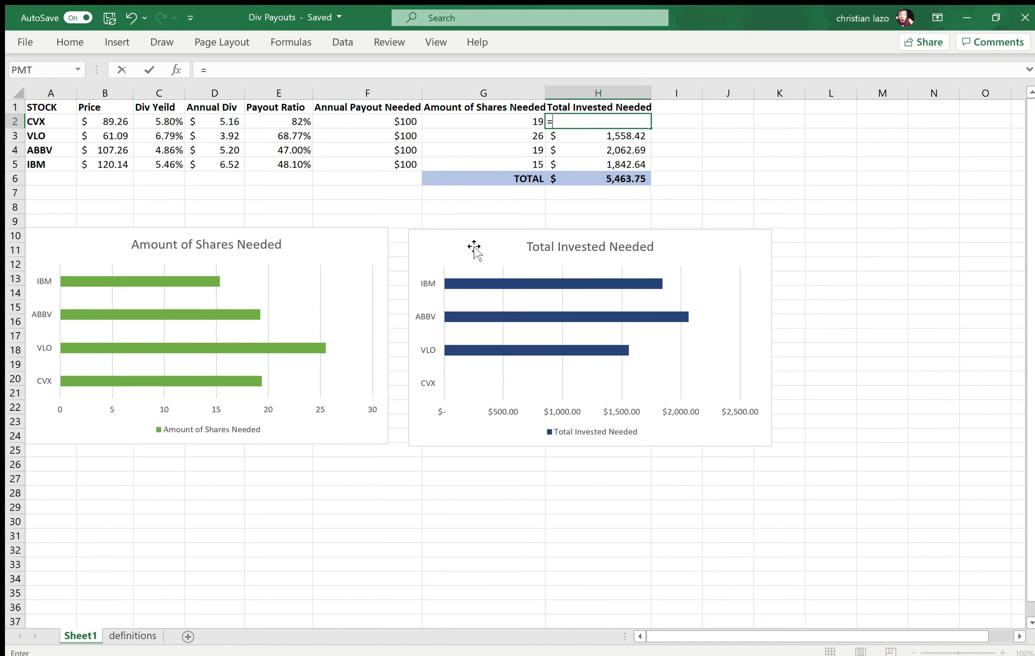
pyautogui.click(455, 122)
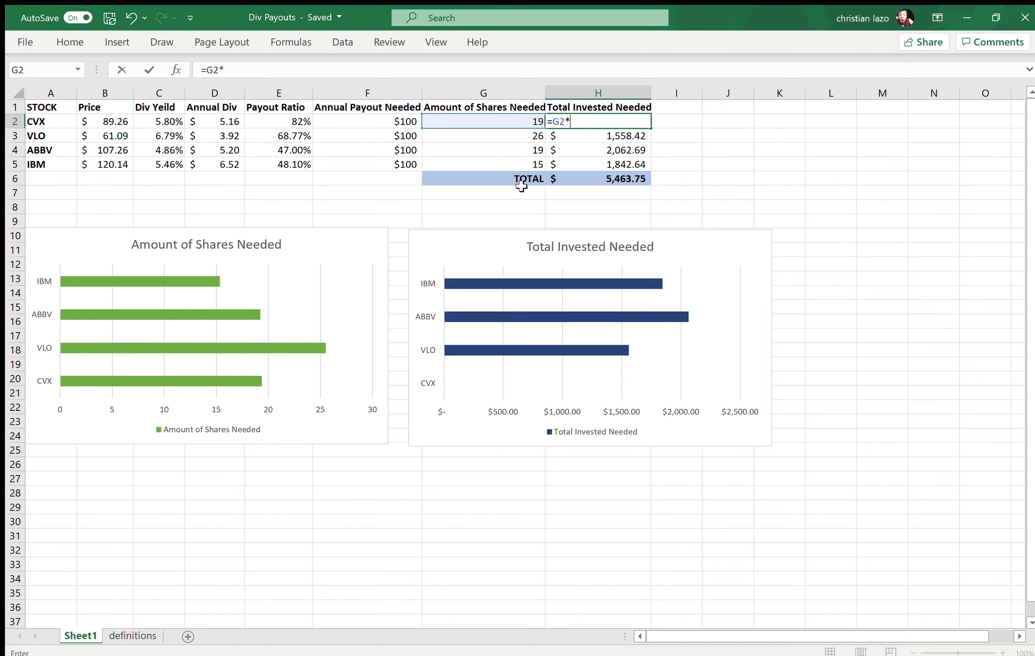
pyautogui.click(108, 123)
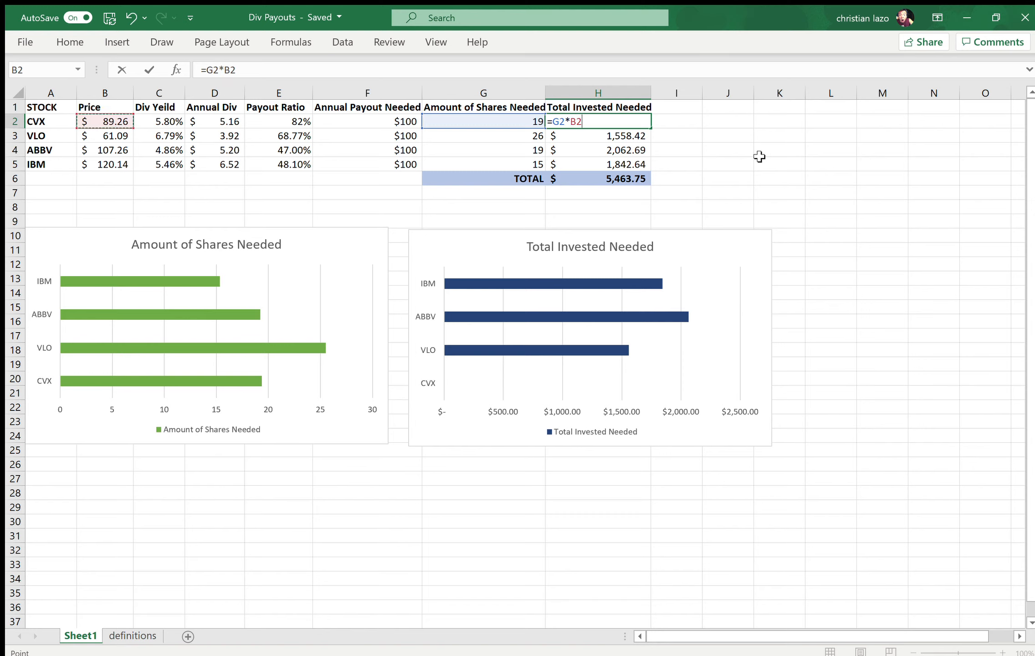
pyautogui.press('Return')
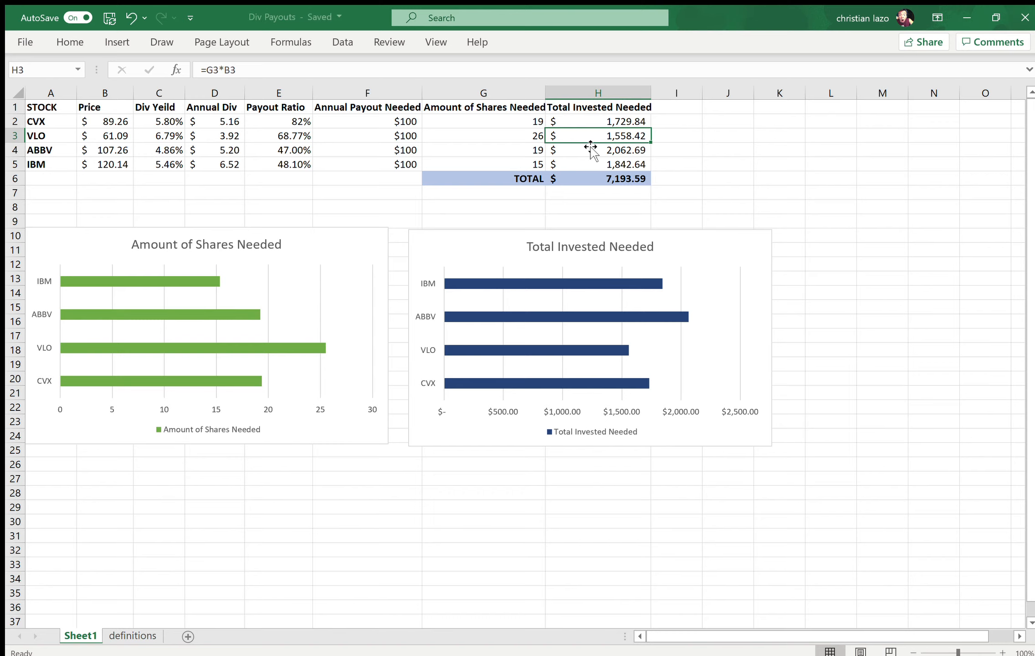
# Step: Examine each stock's total invested formula in column H, from CVX in H2 down to the overall total in H6
pyautogui.press('Up')
pyautogui.press('Down')
pyautogui.press('Down')
pyautogui.press('Down')
pyautogui.press('Up')
pyautogui.press('Up')
pyautogui.press('Up')
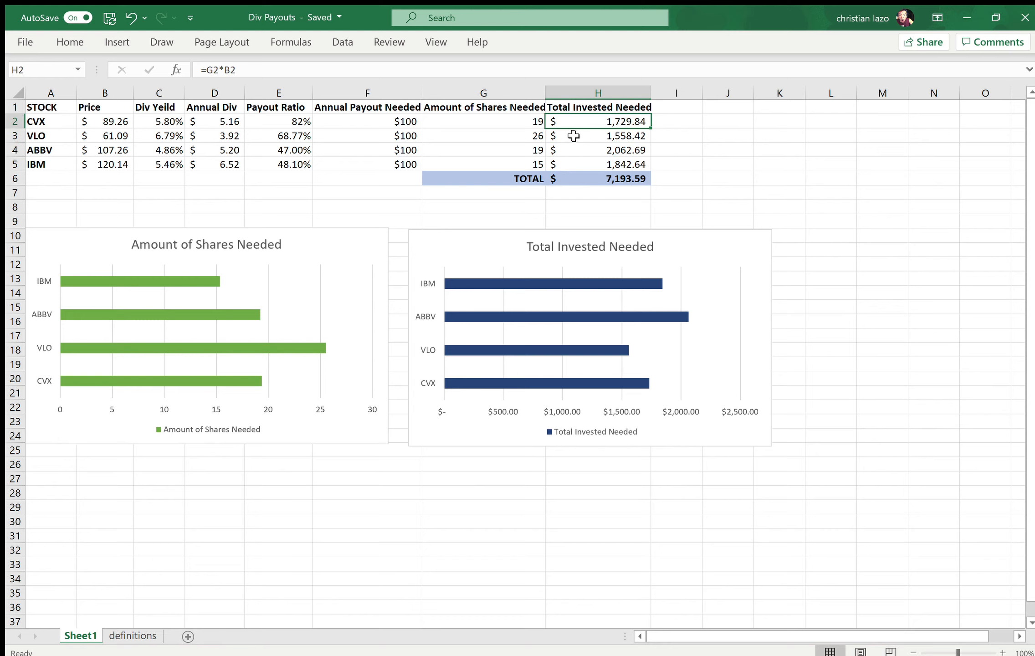
pyautogui.press('Down')
pyautogui.press('Down')
pyautogui.press('Down')
pyautogui.press('Down')
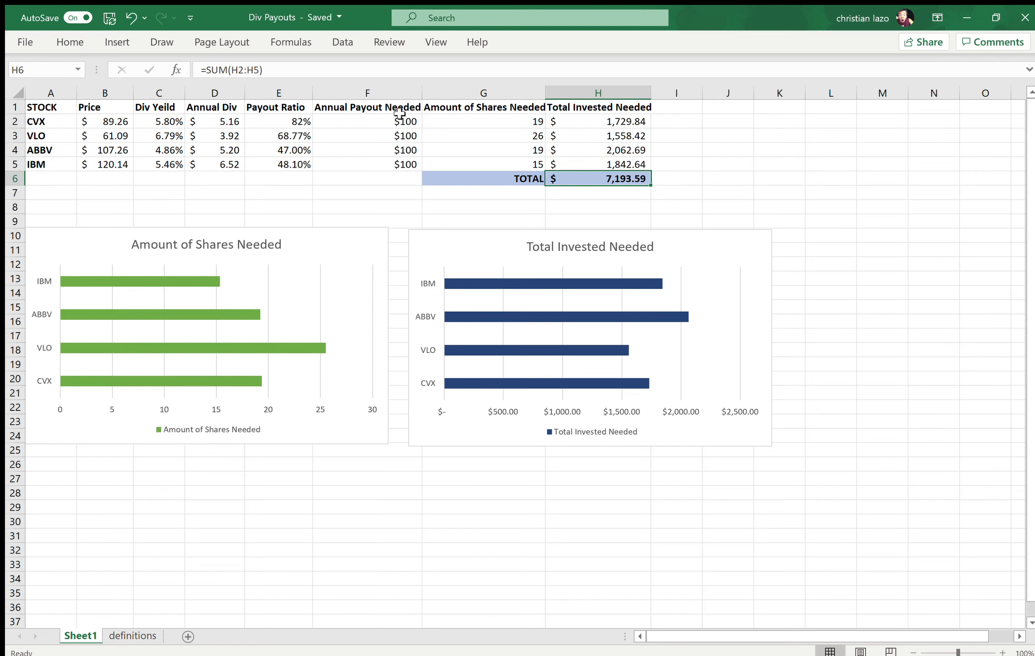
pyautogui.moveTo(696, 118); pyautogui.dragTo(705, 141)
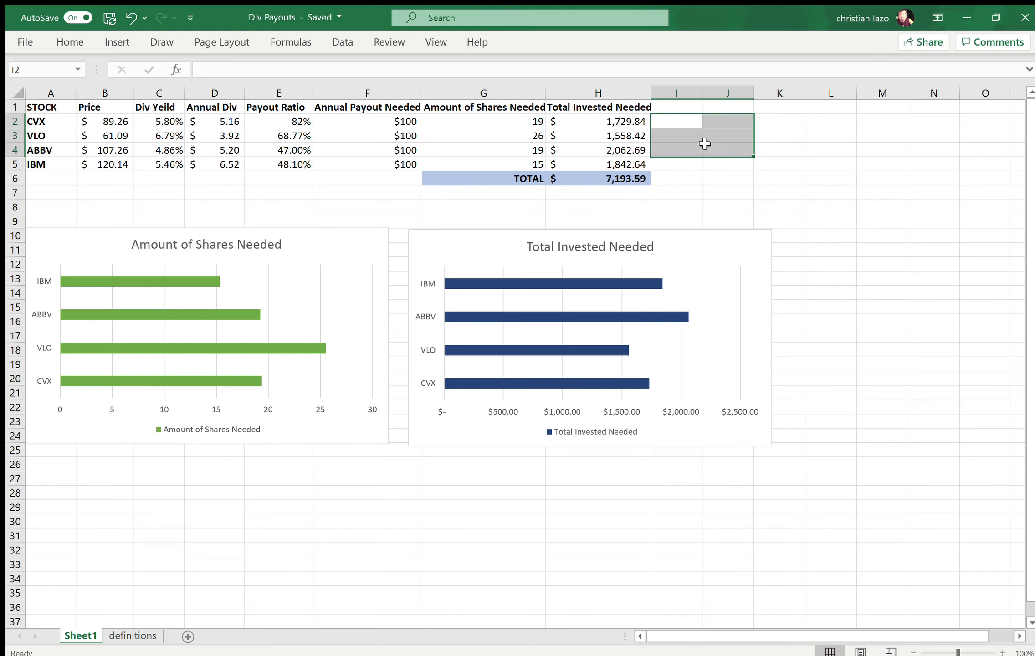
pyautogui.click(792, 149)
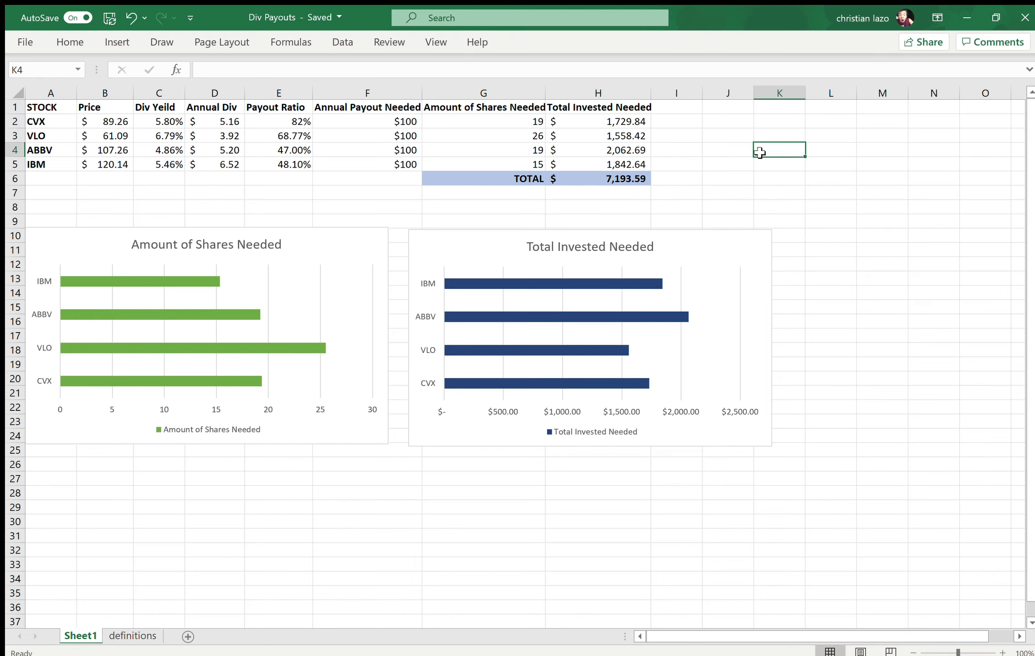
# Step: Compare the overall investment total in H6 with the CVX and VLO amounts and the annual payouts in column F
pyautogui.click(600, 178)
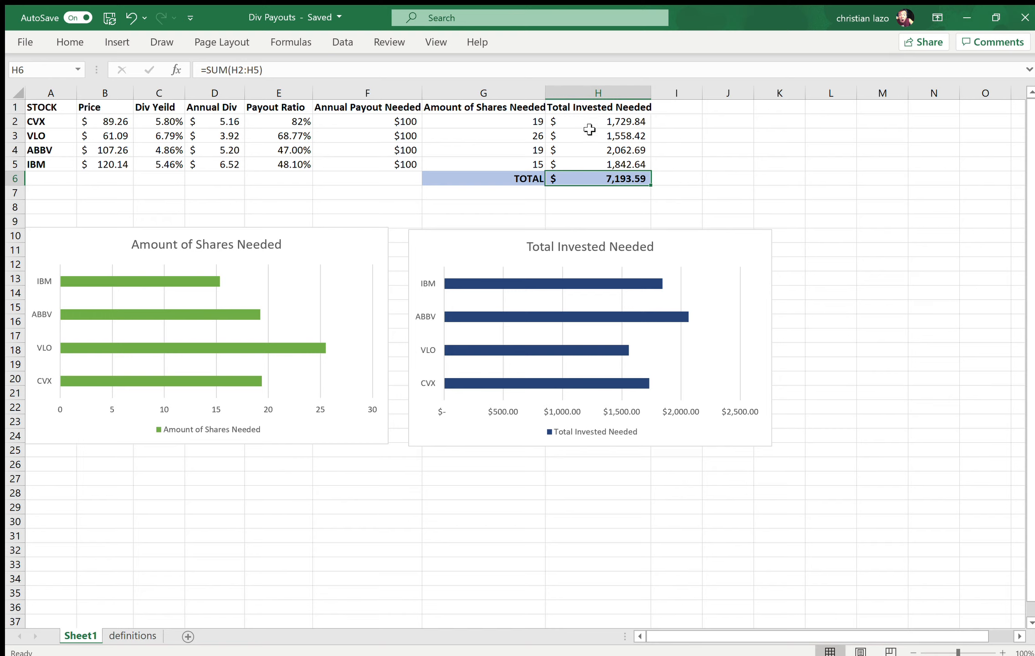
pyautogui.click(601, 122)
pyautogui.click(598, 136)
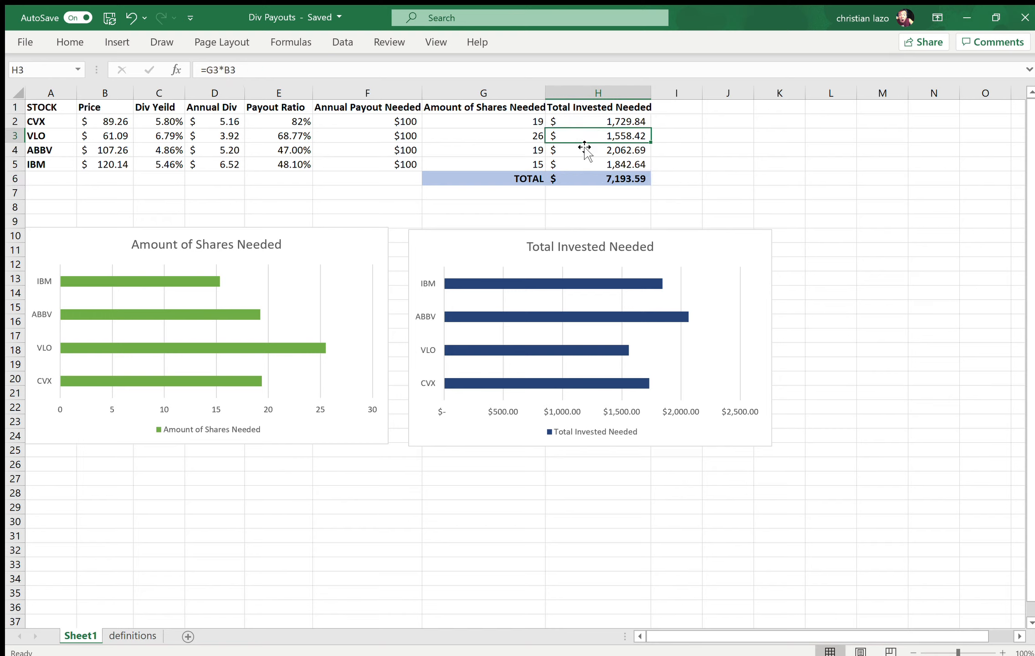
pyautogui.click(727, 155)
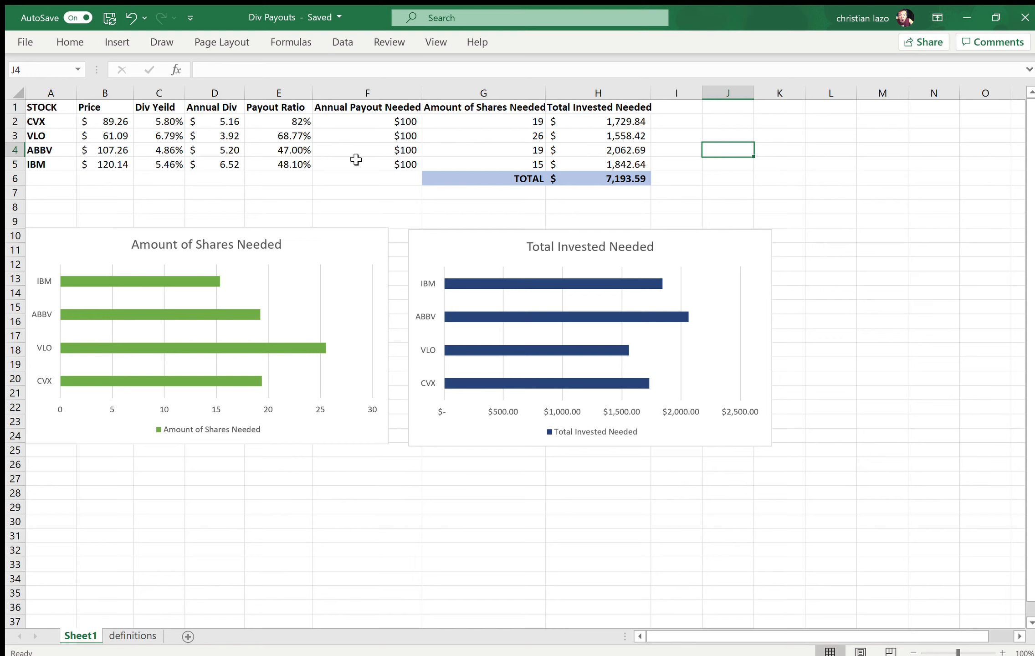
pyautogui.click(371, 160)
pyautogui.click(375, 134)
pyautogui.click(803, 169)
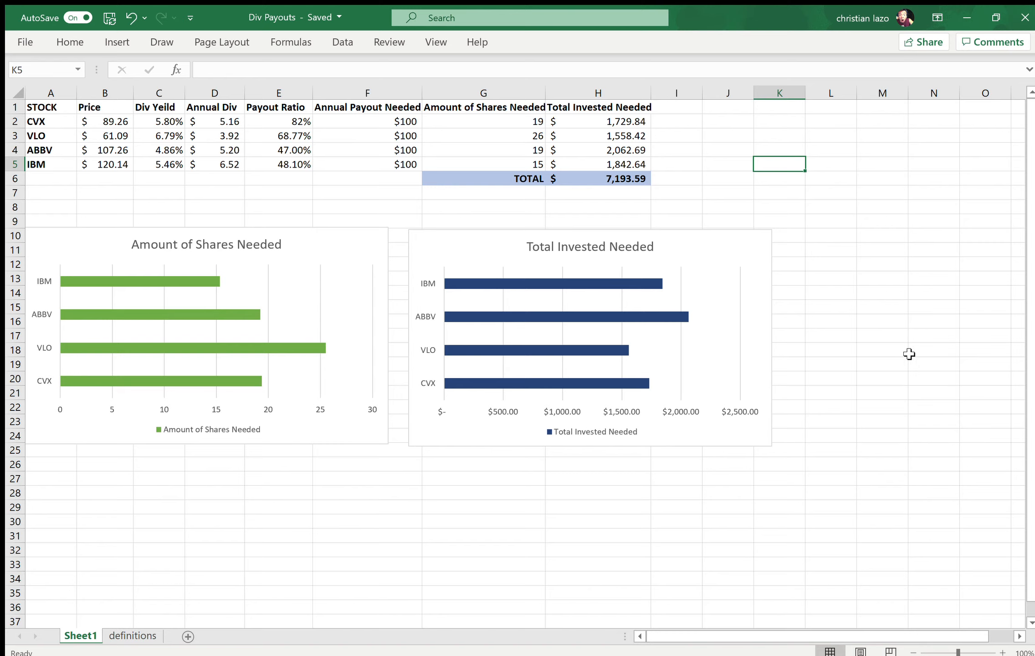
pyautogui.click(867, 304)
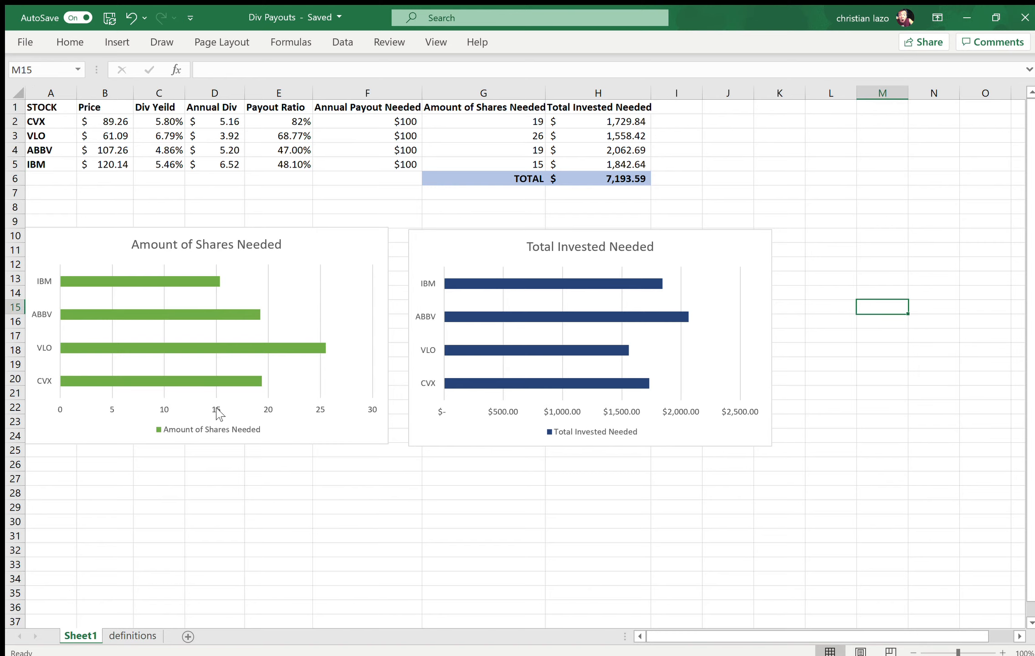
pyautogui.click(206, 467)
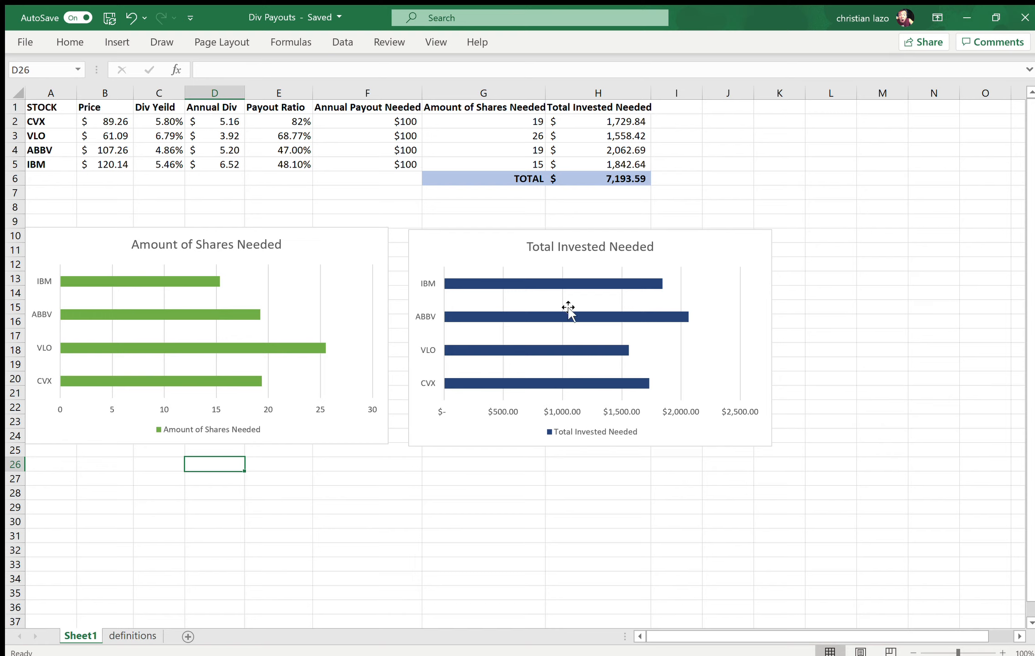
pyautogui.click(744, 503)
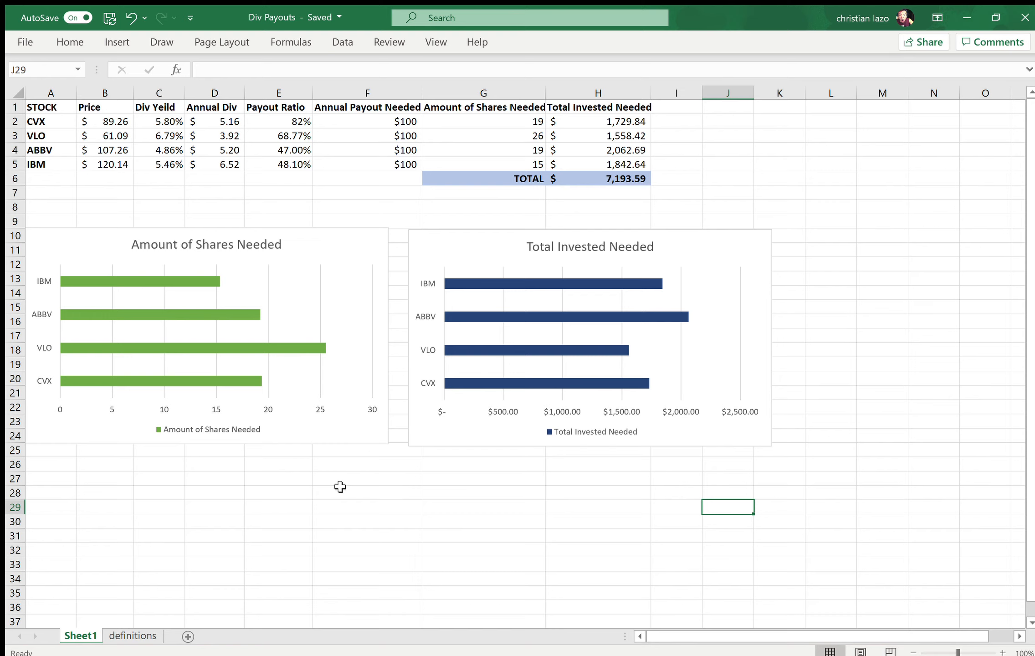
pyautogui.click(360, 491)
pyautogui.click(500, 493)
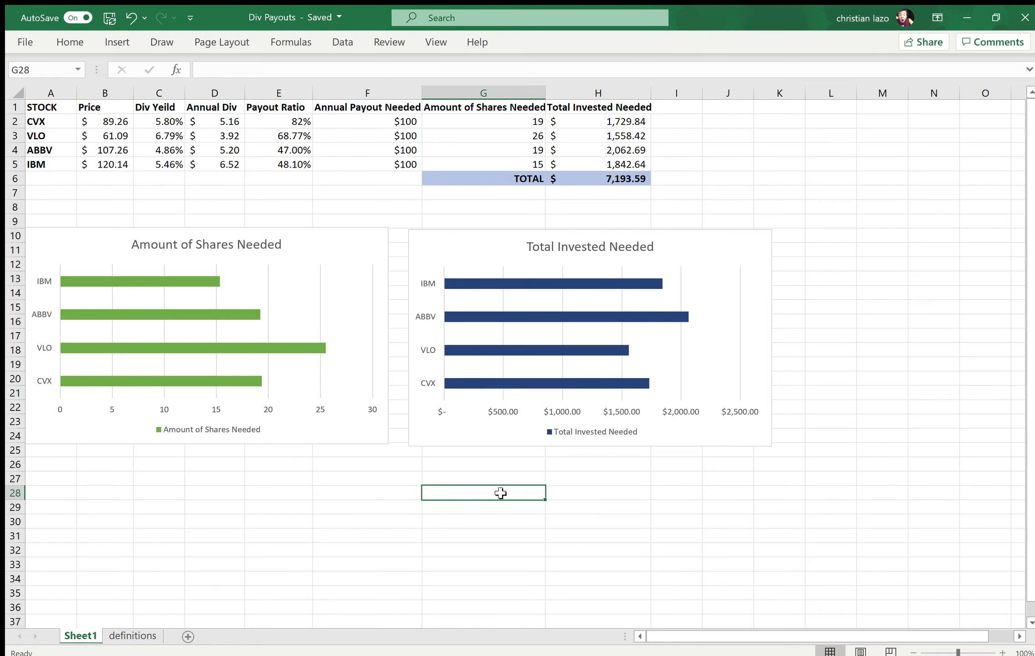
pyautogui.click(611, 487)
pyautogui.click(693, 495)
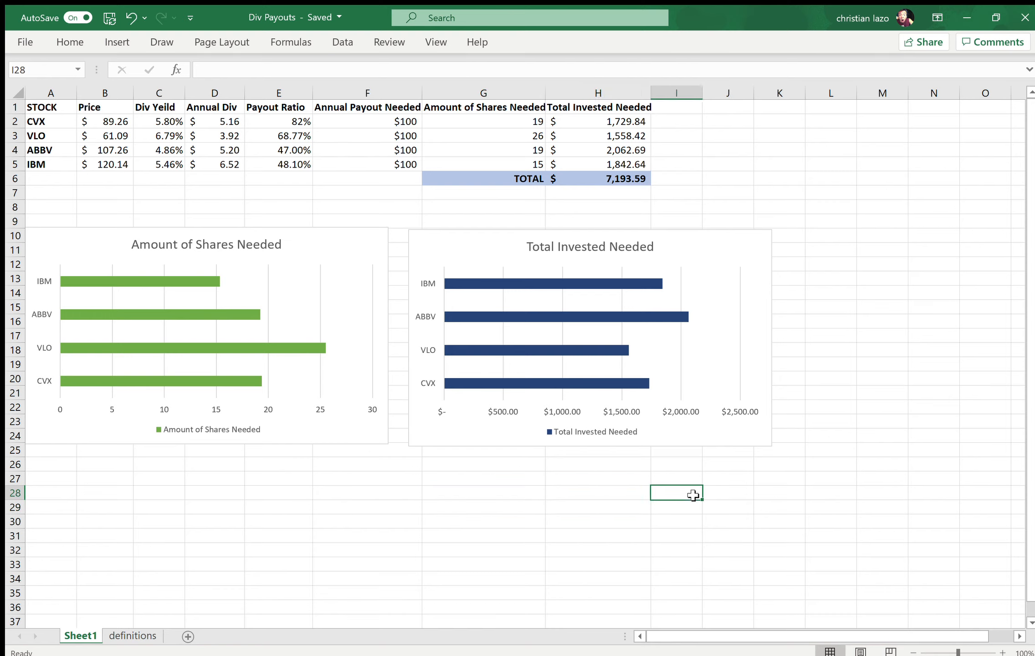
pyautogui.click(462, 510)
pyautogui.click(263, 483)
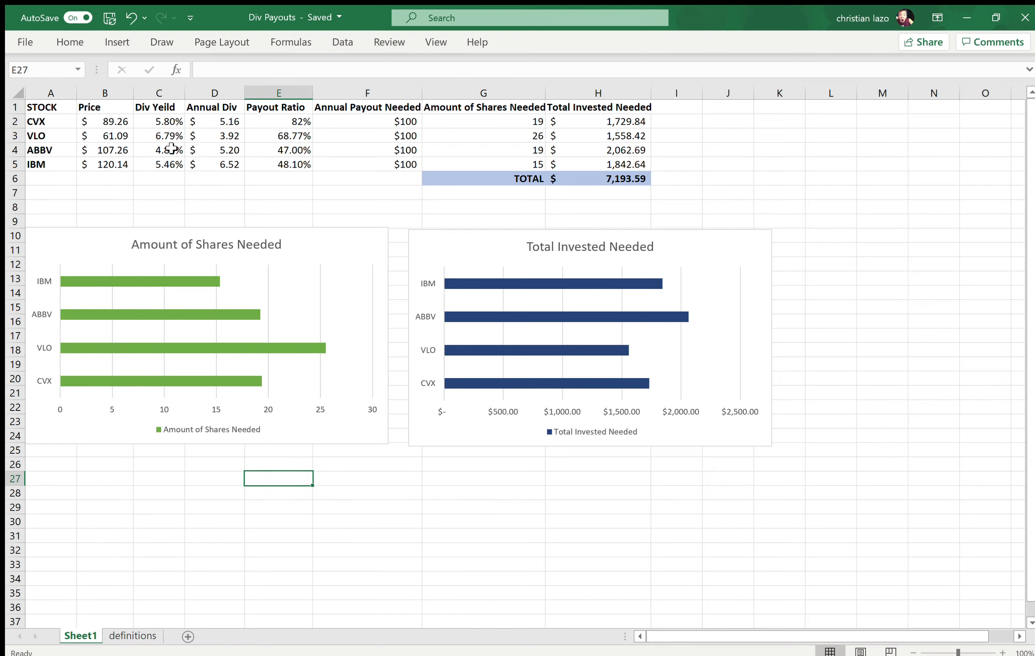
pyautogui.click(210, 196)
pyautogui.click(673, 198)
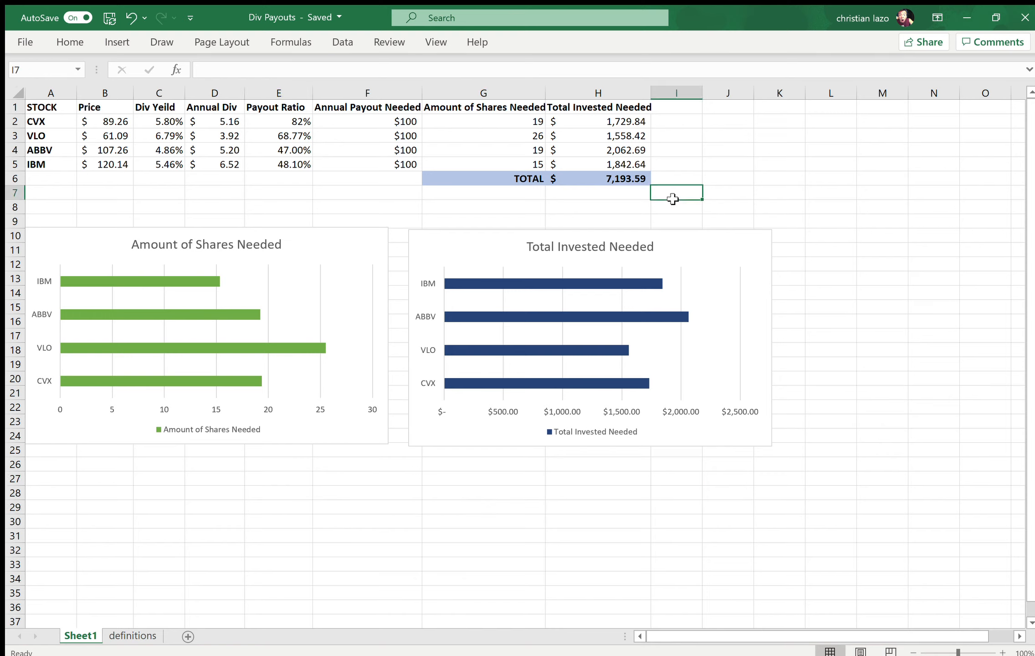
# Step: Examine the overall investment total's formula in H6 and the share prices of IBM, ABBV and VLO in column B
pyautogui.click(608, 182)
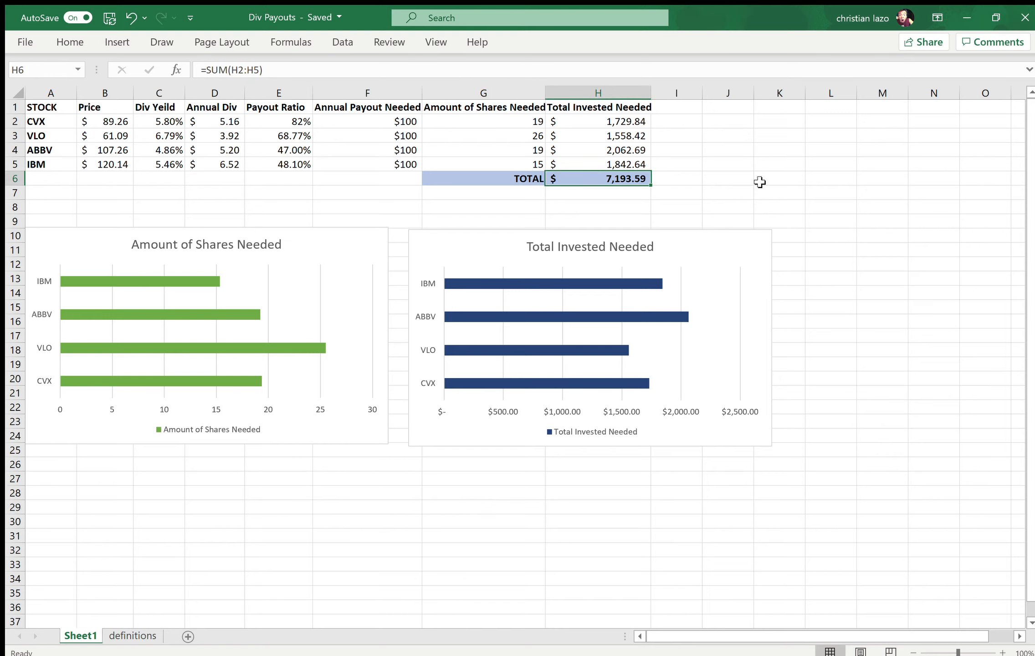
pyautogui.click(941, 232)
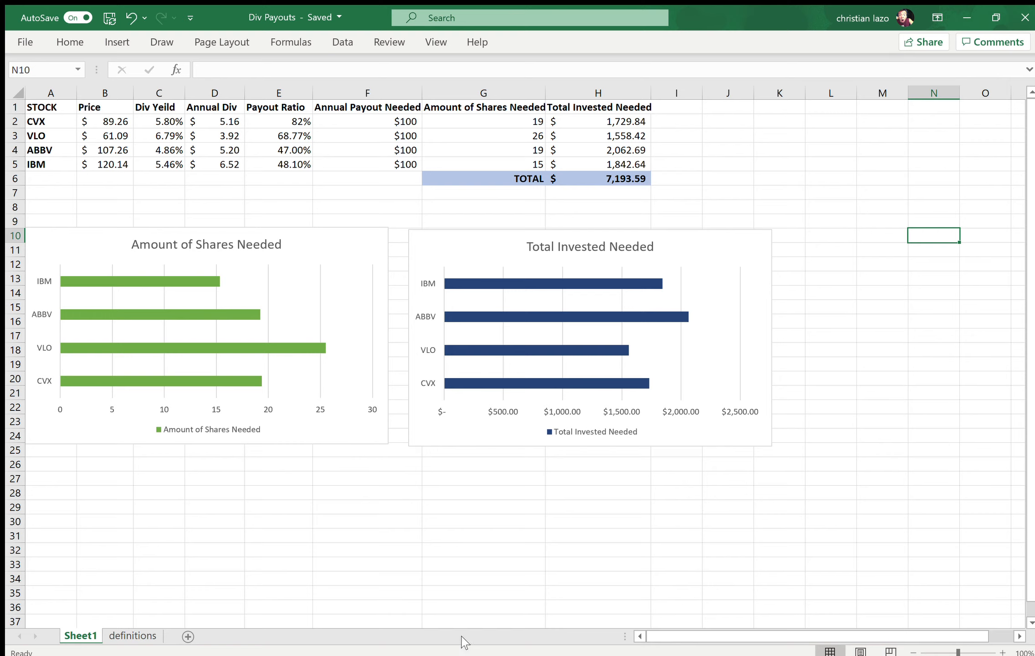
pyautogui.click(427, 534)
pyautogui.click(341, 530)
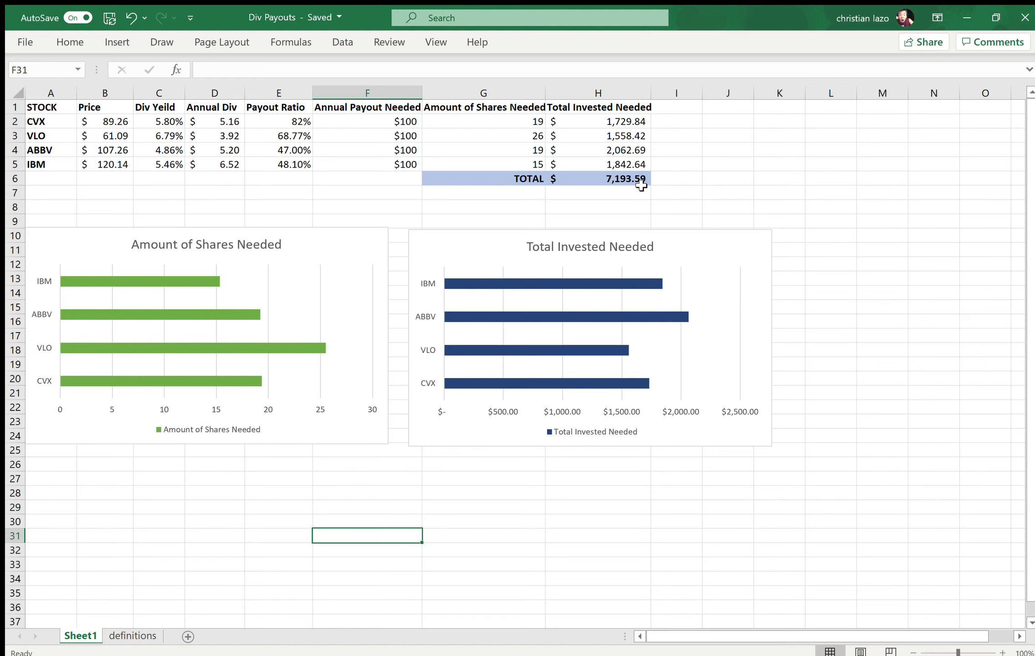
pyautogui.click(597, 180)
pyautogui.click(770, 193)
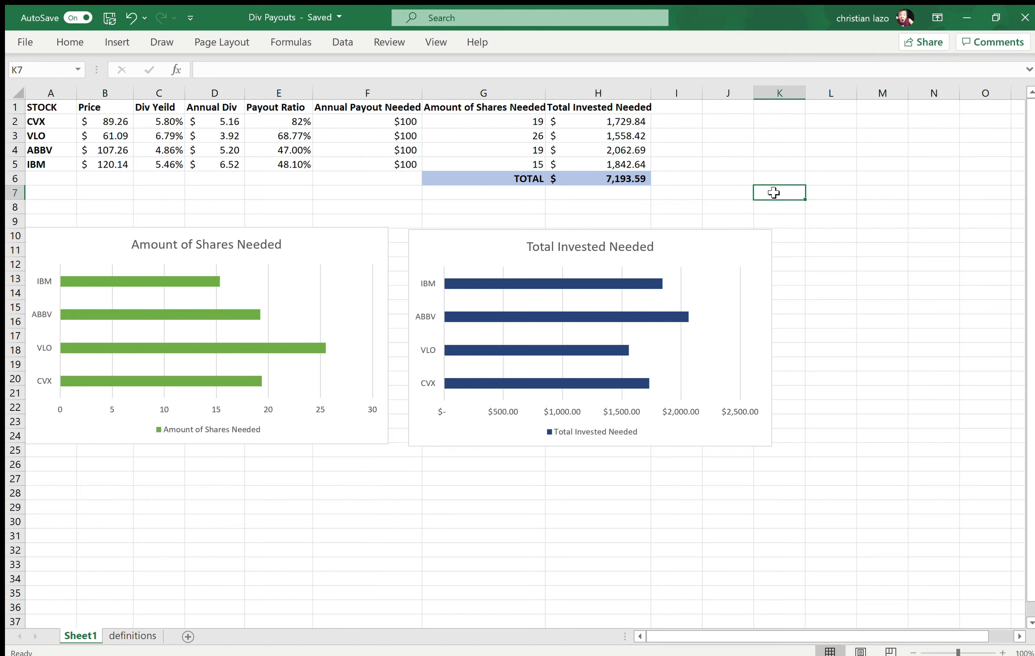
pyautogui.click(834, 205)
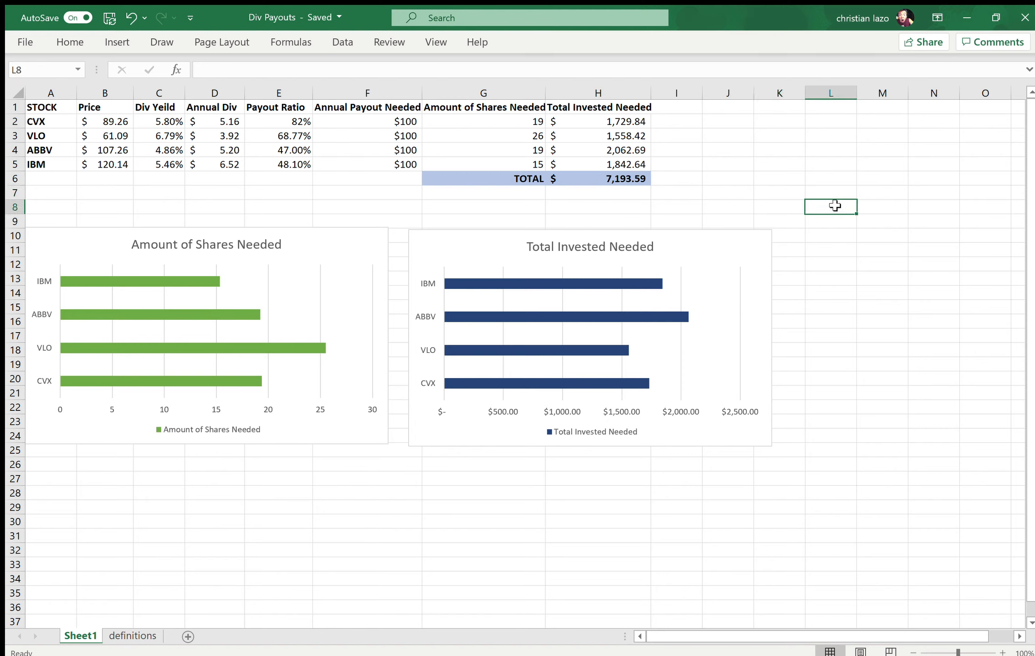
pyautogui.click(110, 164)
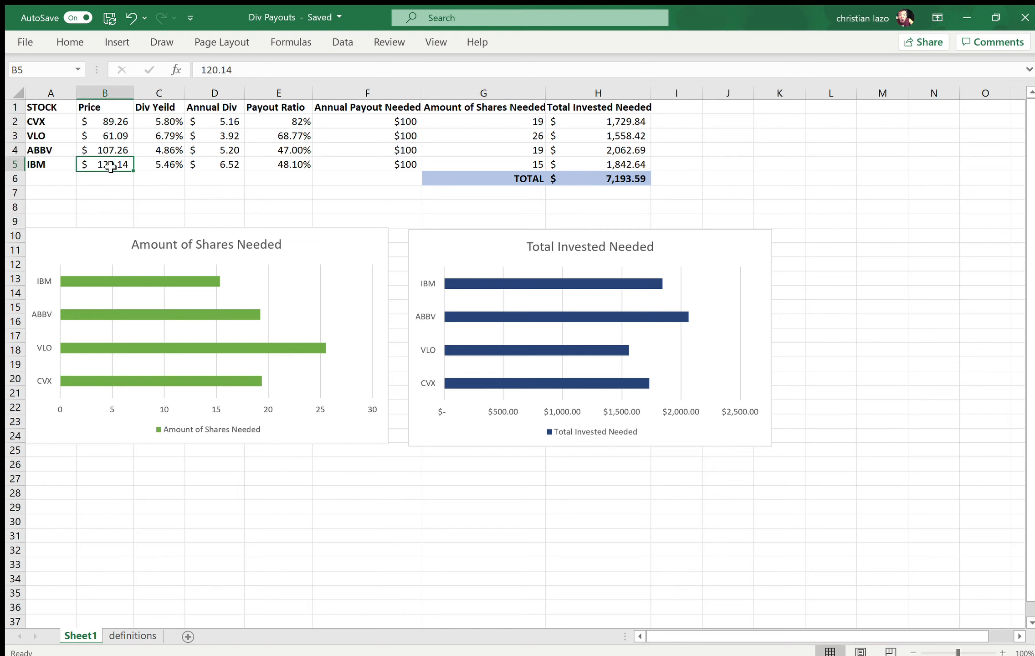
pyautogui.click(112, 149)
pyautogui.click(113, 135)
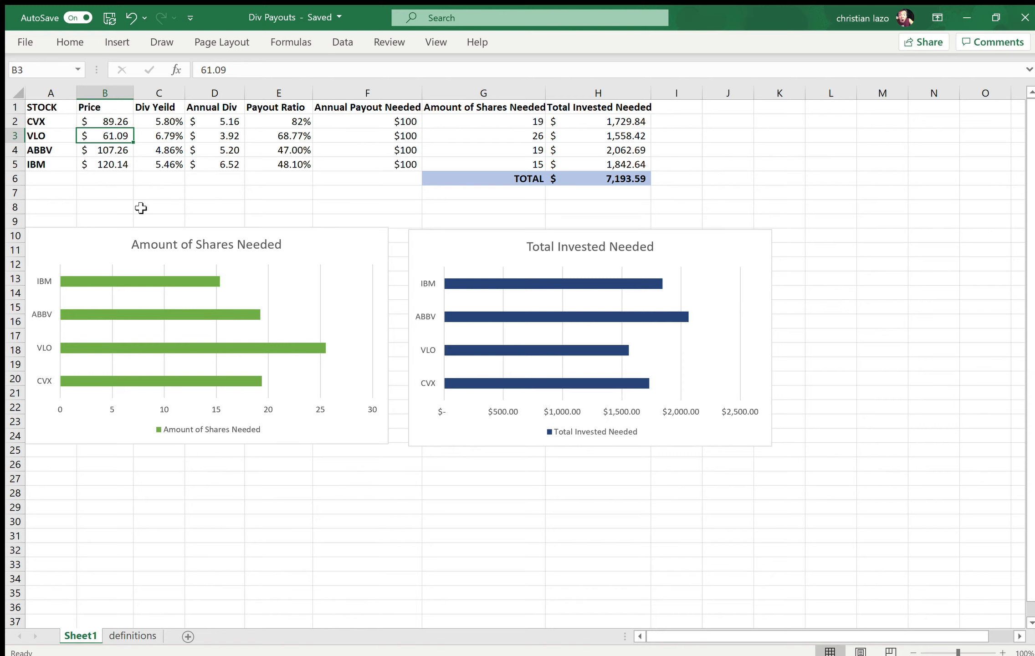
pyautogui.click(98, 169)
pyautogui.click(114, 192)
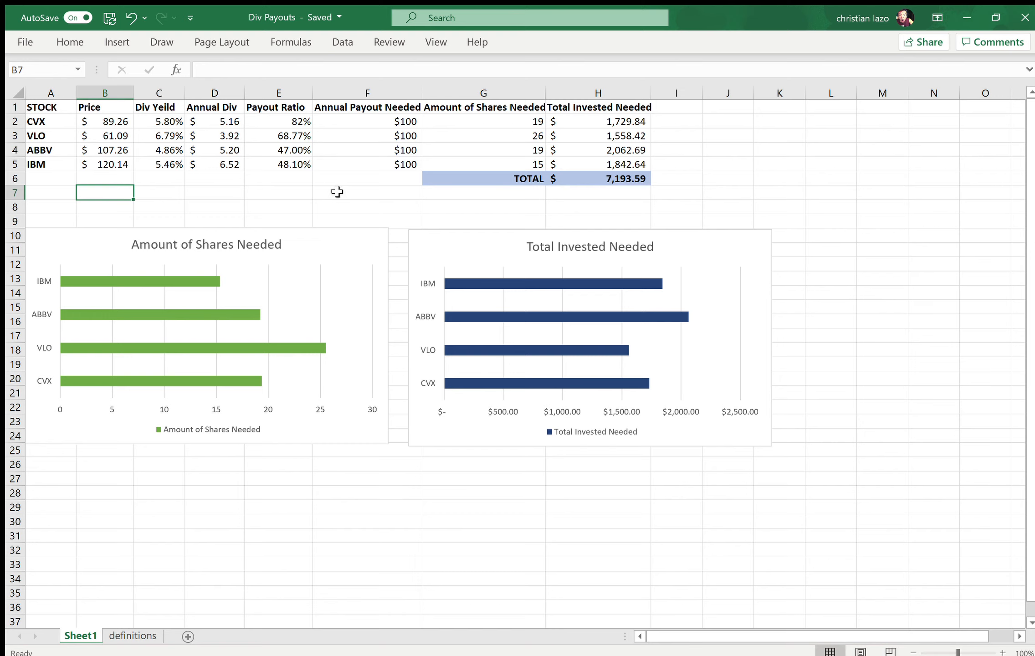
pyautogui.click(723, 219)
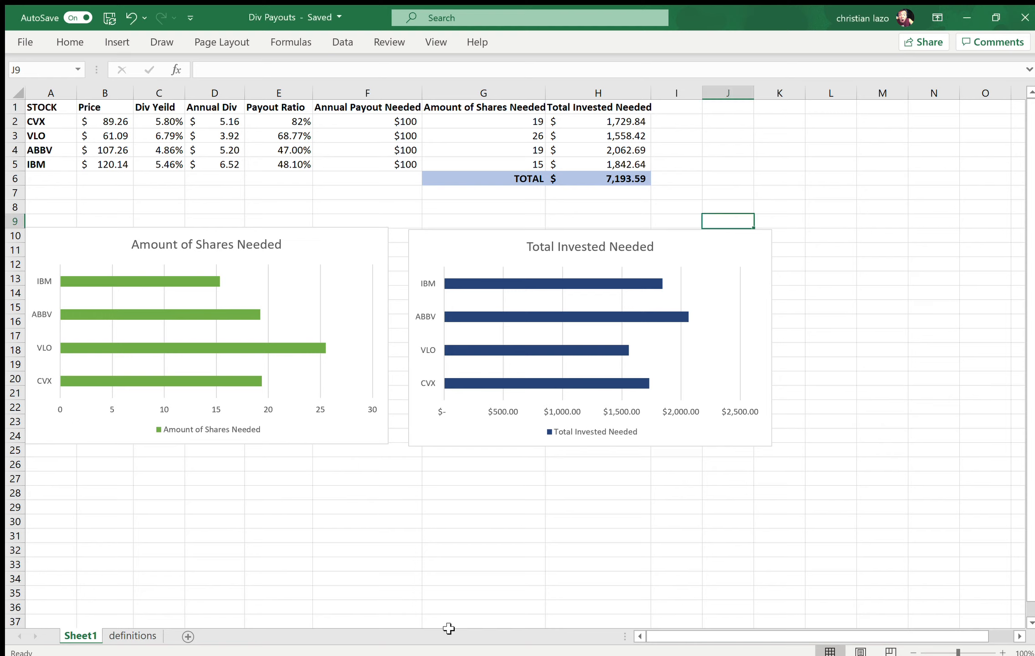
pyautogui.click(479, 521)
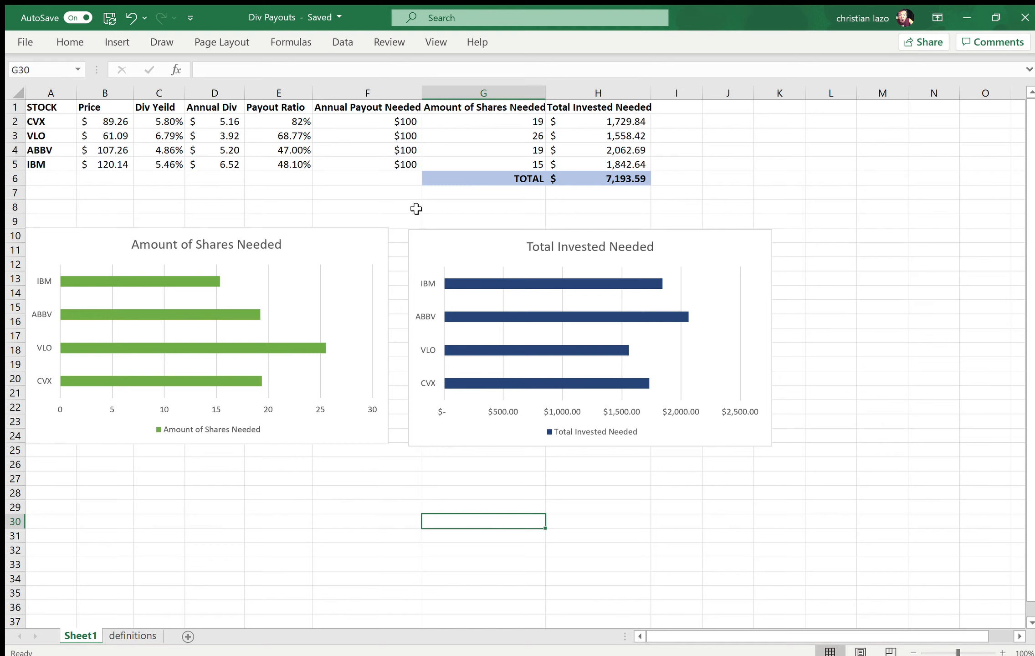
pyautogui.click(378, 219)
pyautogui.click(179, 197)
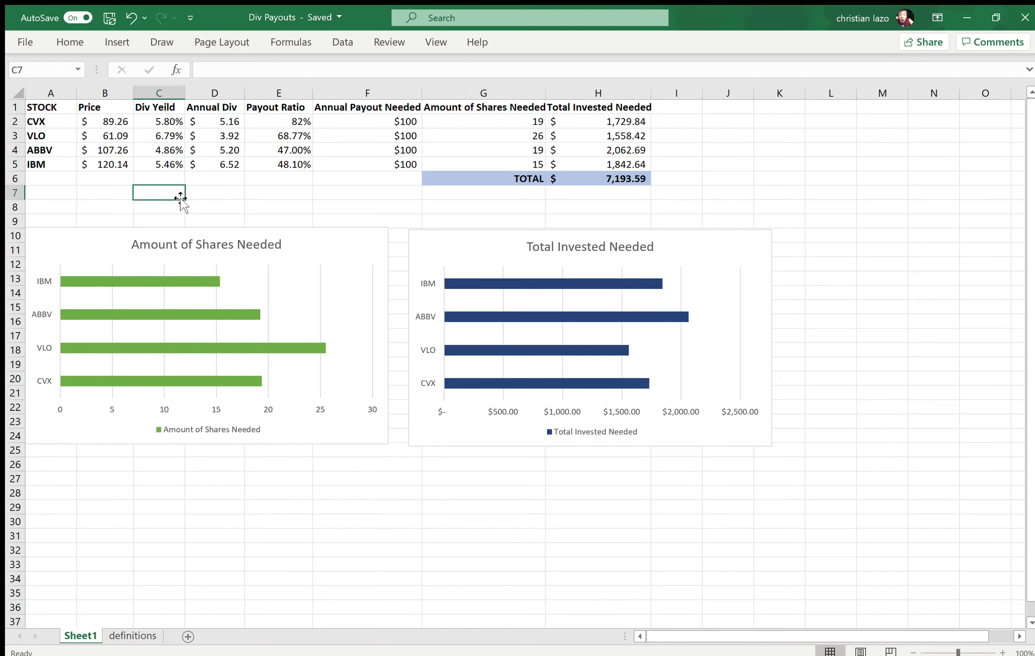
pyautogui.click(789, 193)
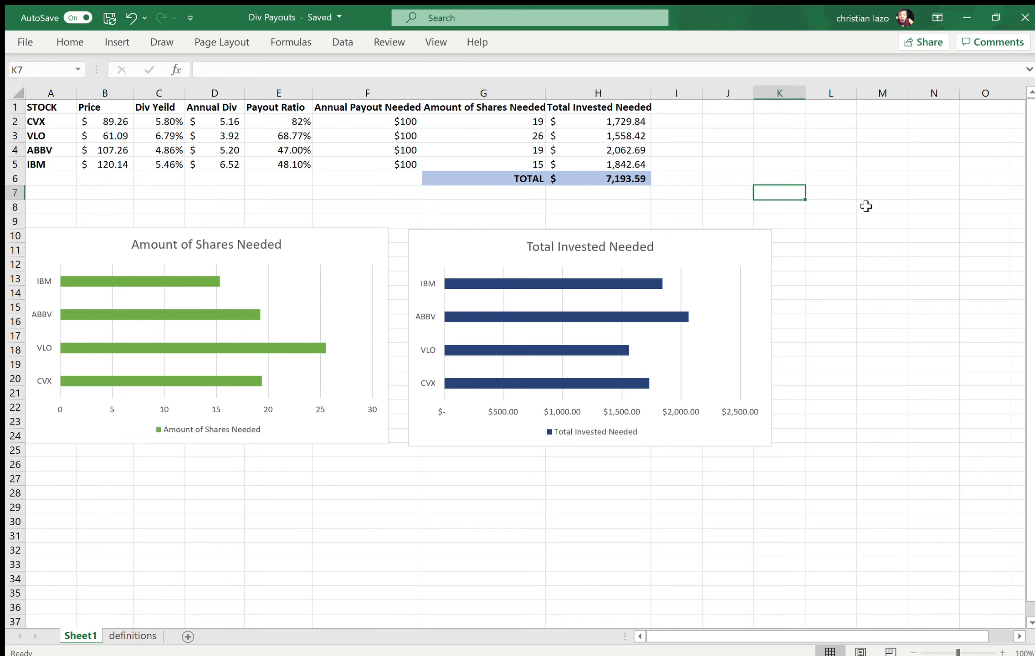
pyautogui.click(788, 206)
pyautogui.click(870, 221)
pyautogui.click(873, 306)
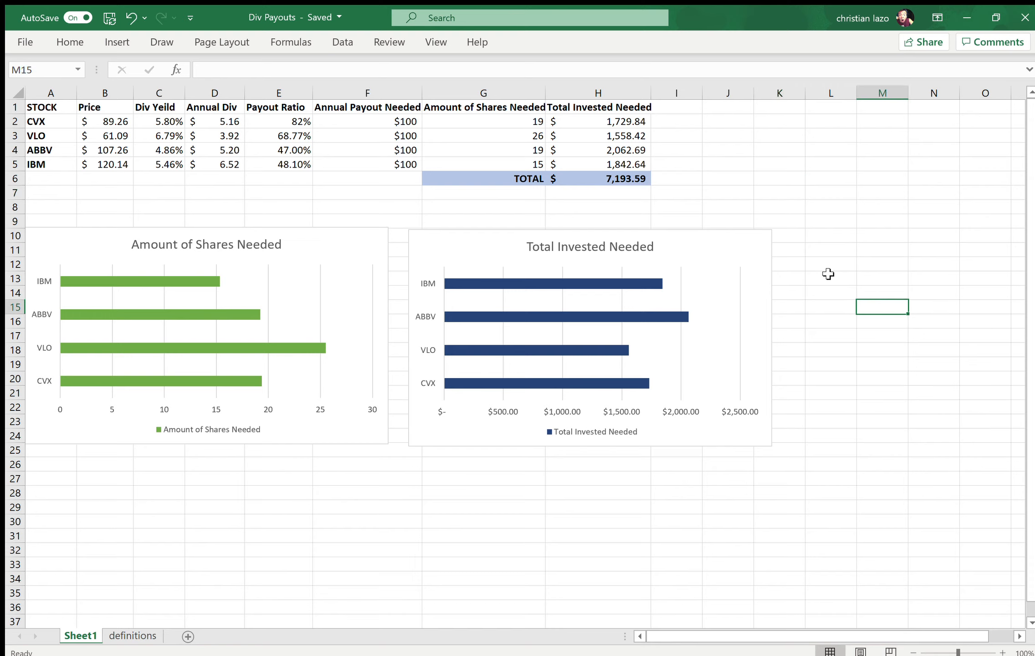
pyautogui.click(836, 191)
pyautogui.click(895, 219)
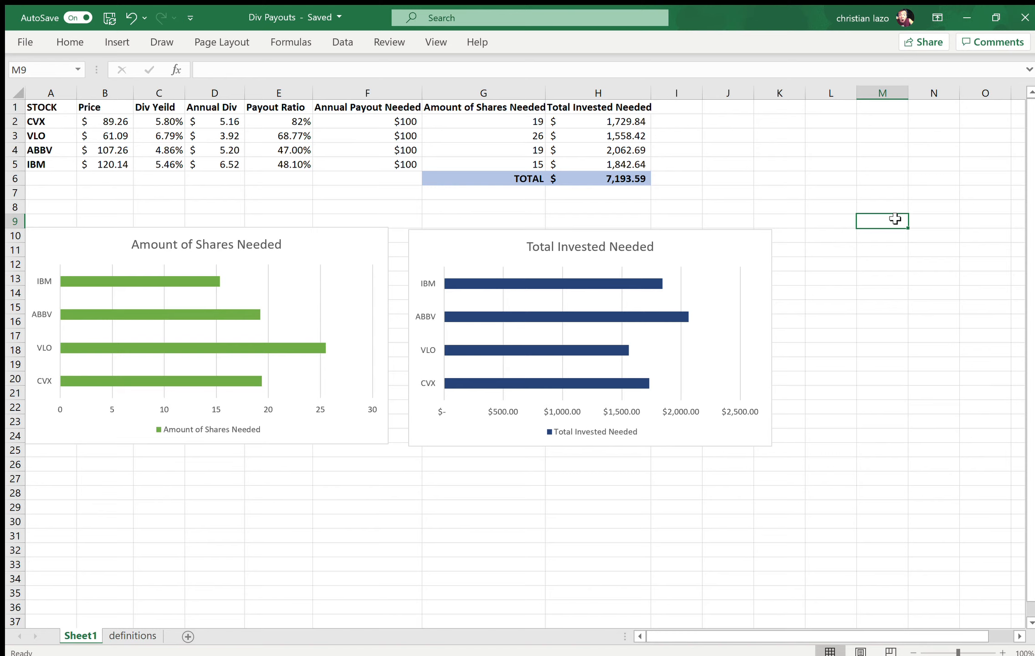
pyautogui.click(861, 268)
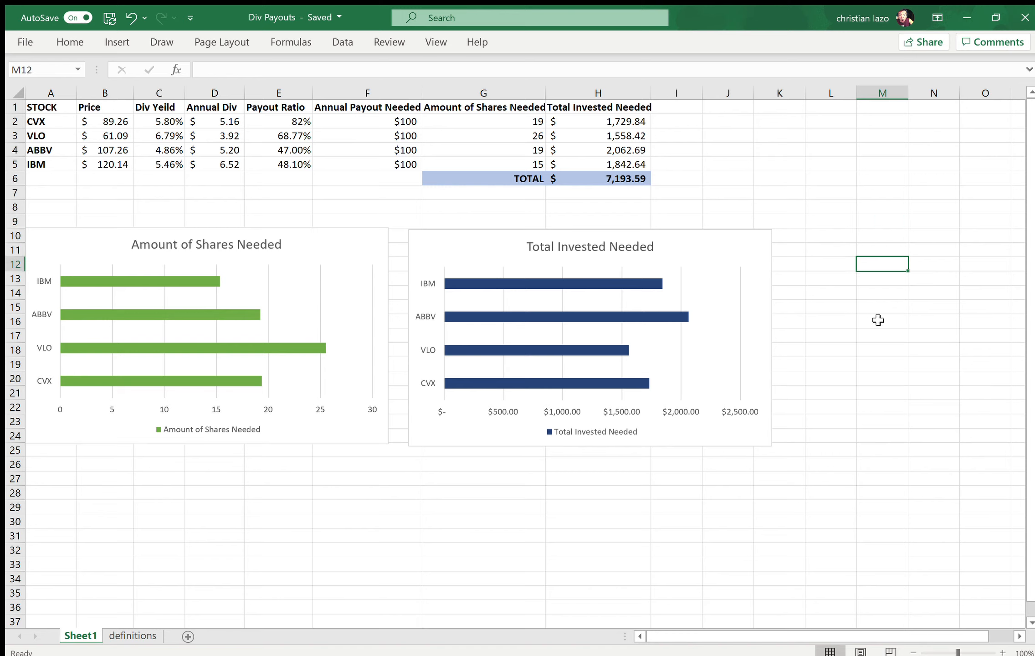
# Step: Compare the overall investment total in H6 with the annual dividends in column D and the annual payouts needed in column F
pyautogui.click(722, 178)
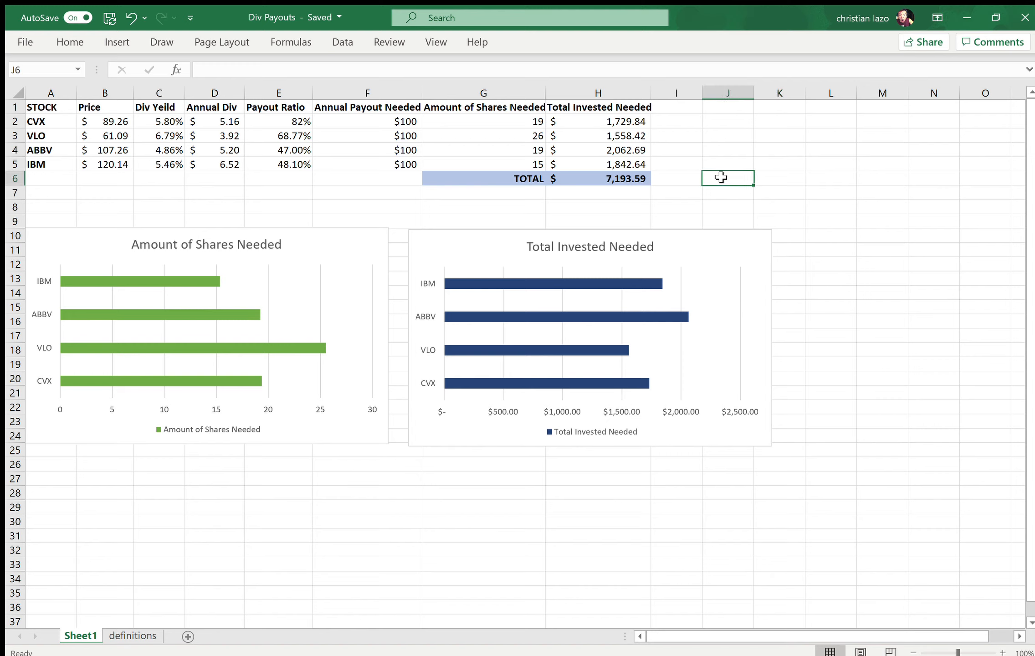
pyautogui.click(627, 180)
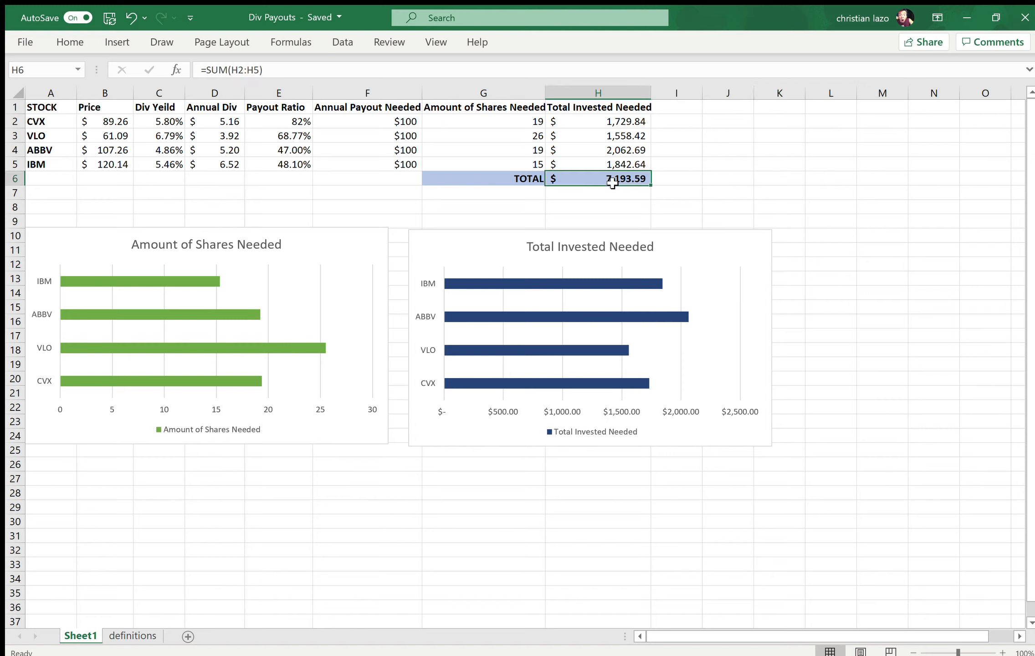
pyautogui.click(492, 182)
pyautogui.click(215, 162)
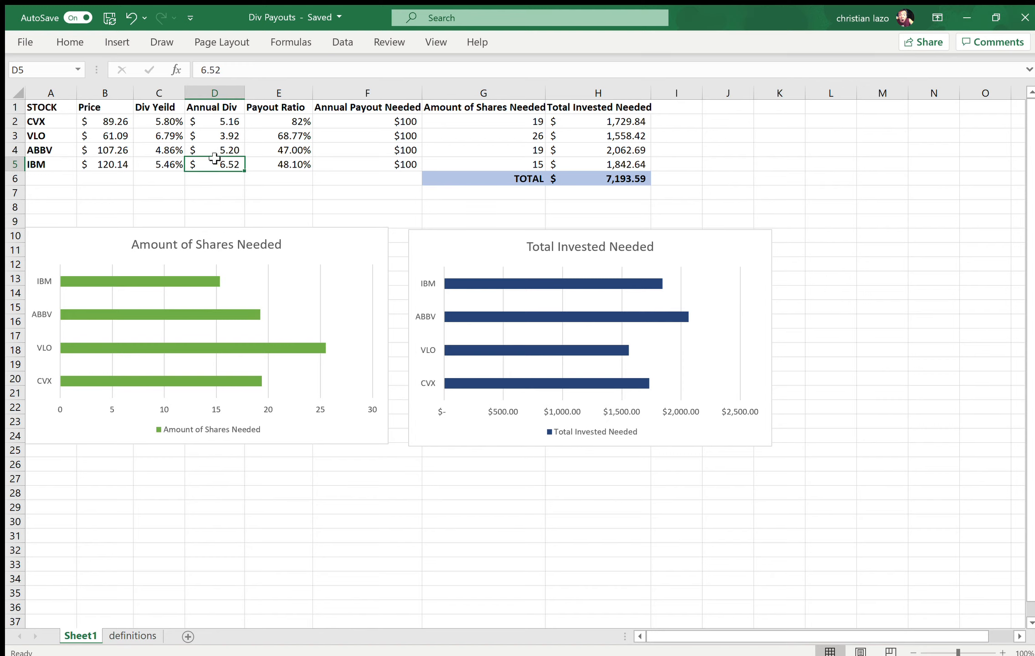
pyautogui.click(373, 152)
pyautogui.click(208, 135)
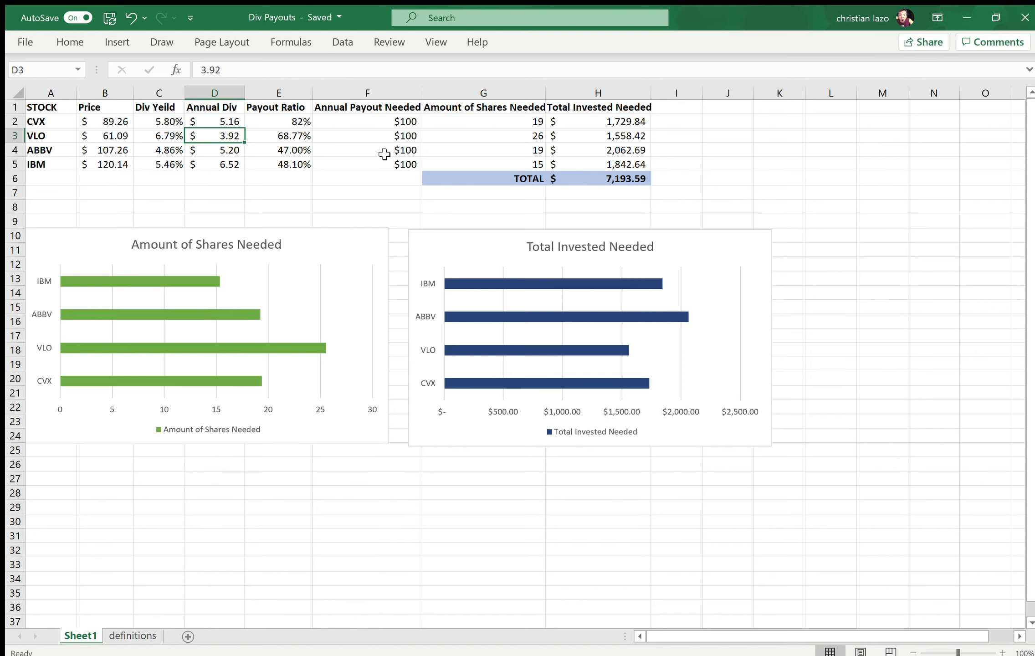
pyautogui.click(358, 131)
pyautogui.click(765, 178)
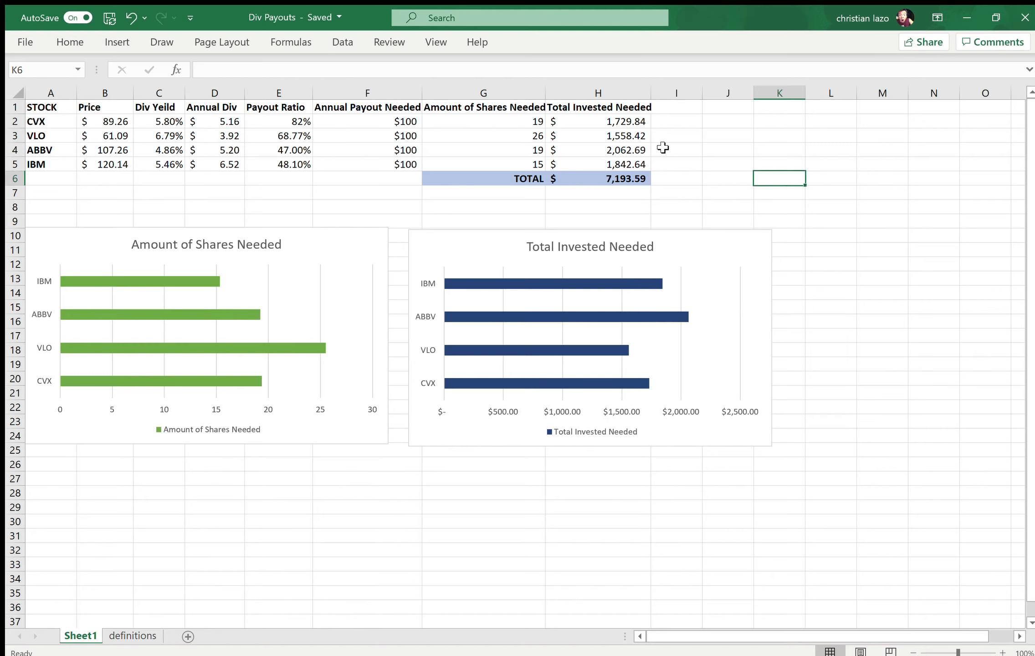
# Step: Set the annual payout needed to 500 for CVX, VLO, ABBV and IBM in F2 through F5
pyautogui.click(388, 124)
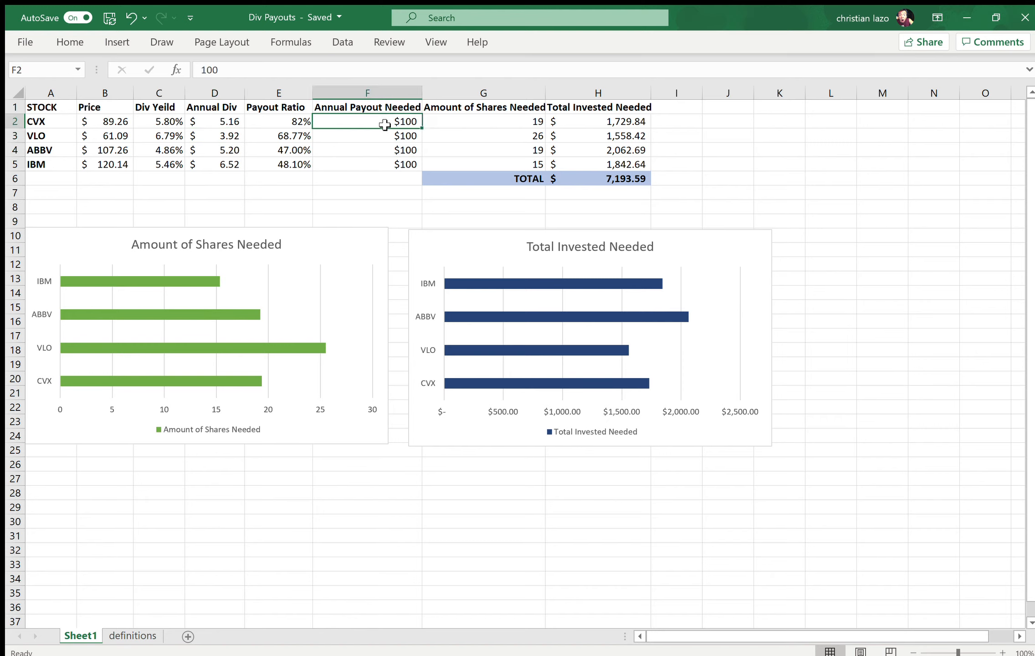
pyautogui.write('5t0')
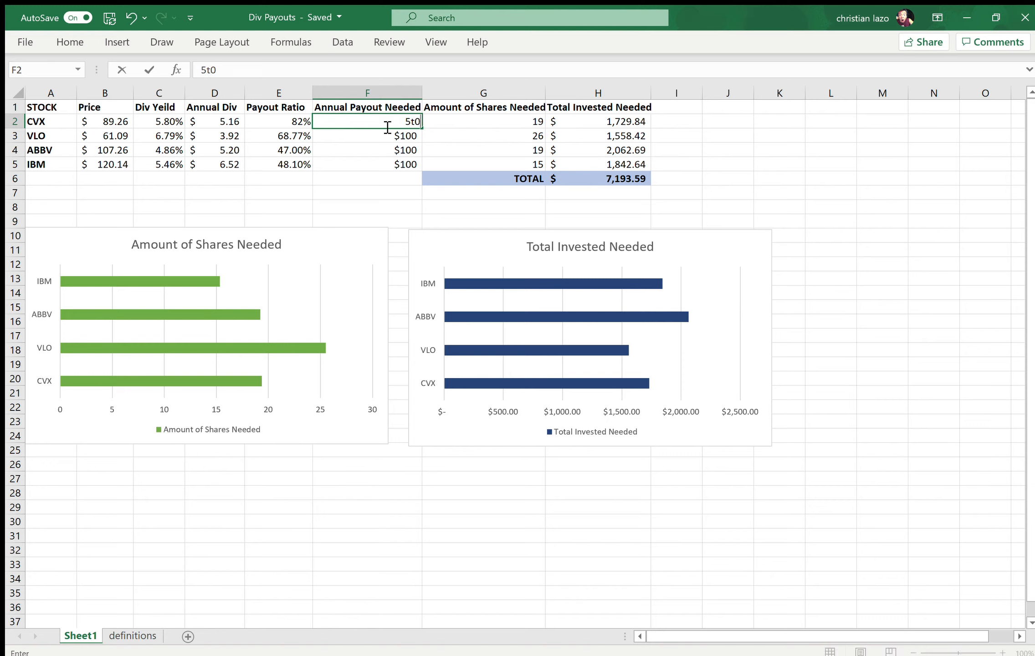
pyautogui.press('BackSpace')
pyautogui.press('BackSpace')
pyautogui.write('00')
pyautogui.press('Return')
pyautogui.write('0')
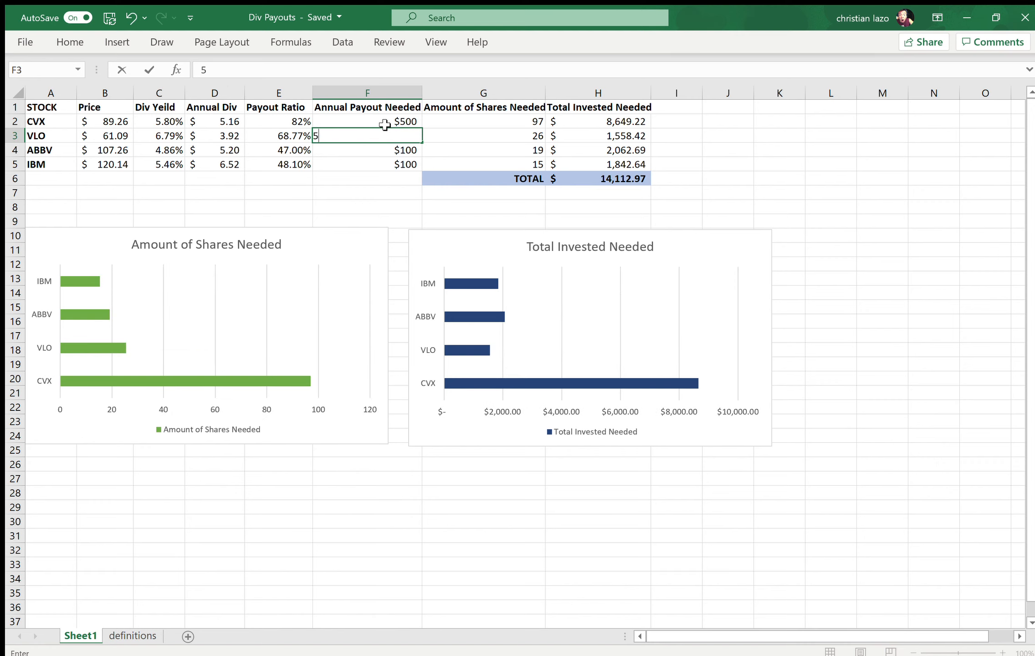
pyautogui.write('00')
pyautogui.press('Return')
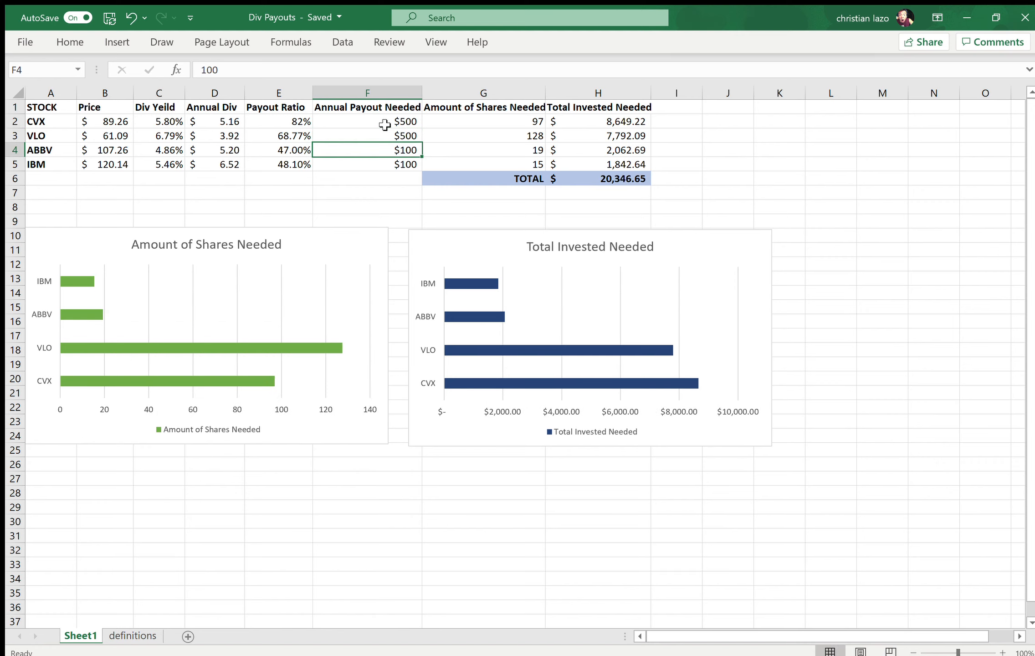
pyautogui.write('500')
pyautogui.press('Return')
pyautogui.write('500')
pyautogui.press('Return')
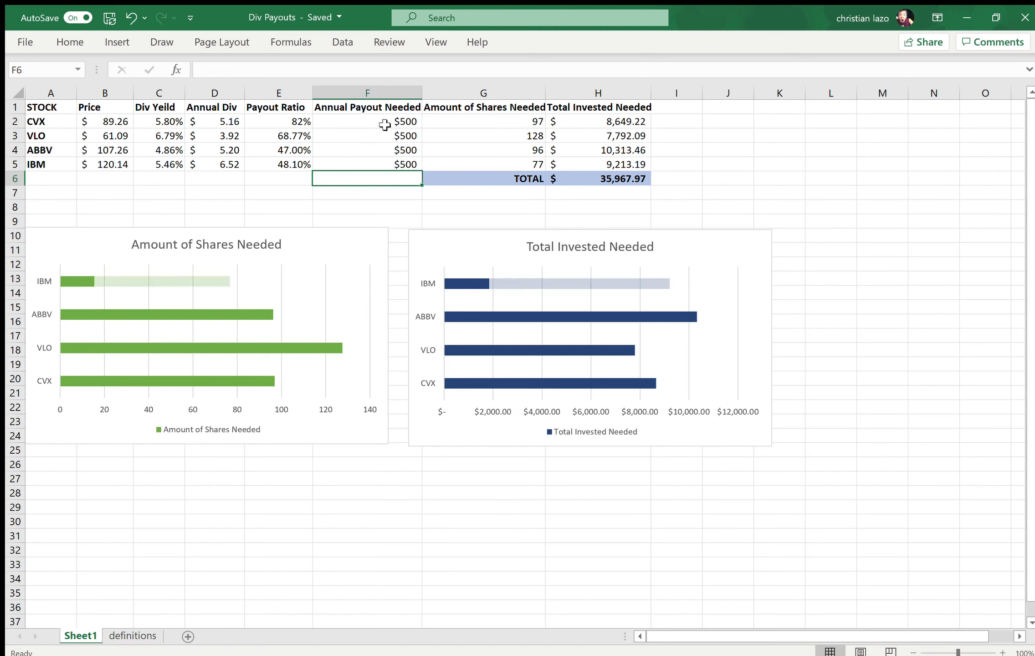
# Step: Examine the recalculated overall total in H6 and CVX's share count and total invested in G2 and H2
pyautogui.click(607, 184)
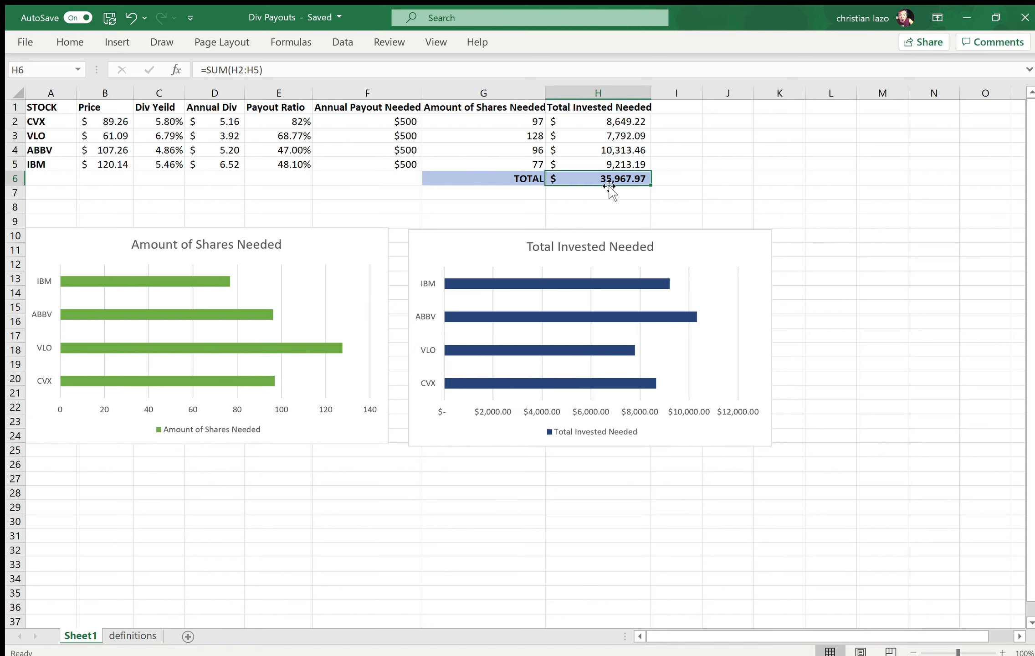
pyautogui.click(742, 162)
pyautogui.click(505, 124)
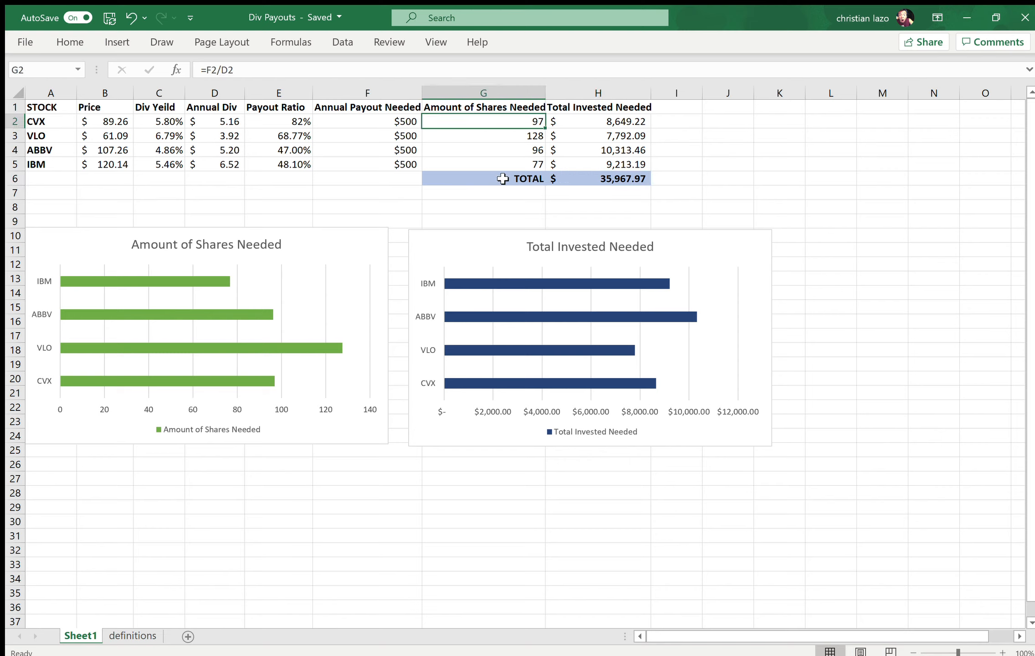
pyautogui.click(597, 123)
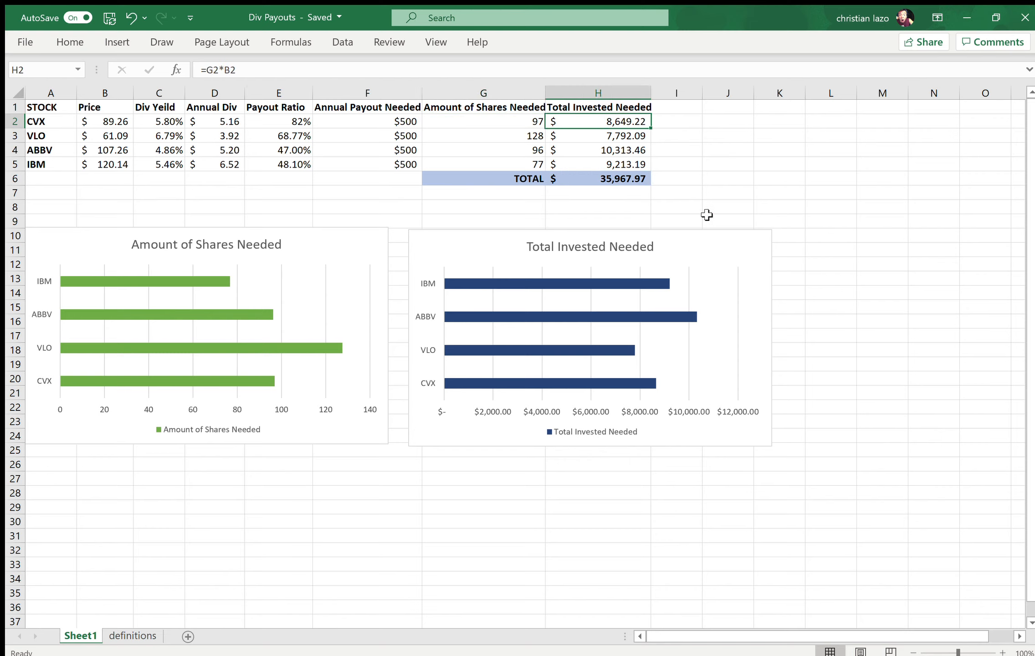
pyautogui.click(898, 209)
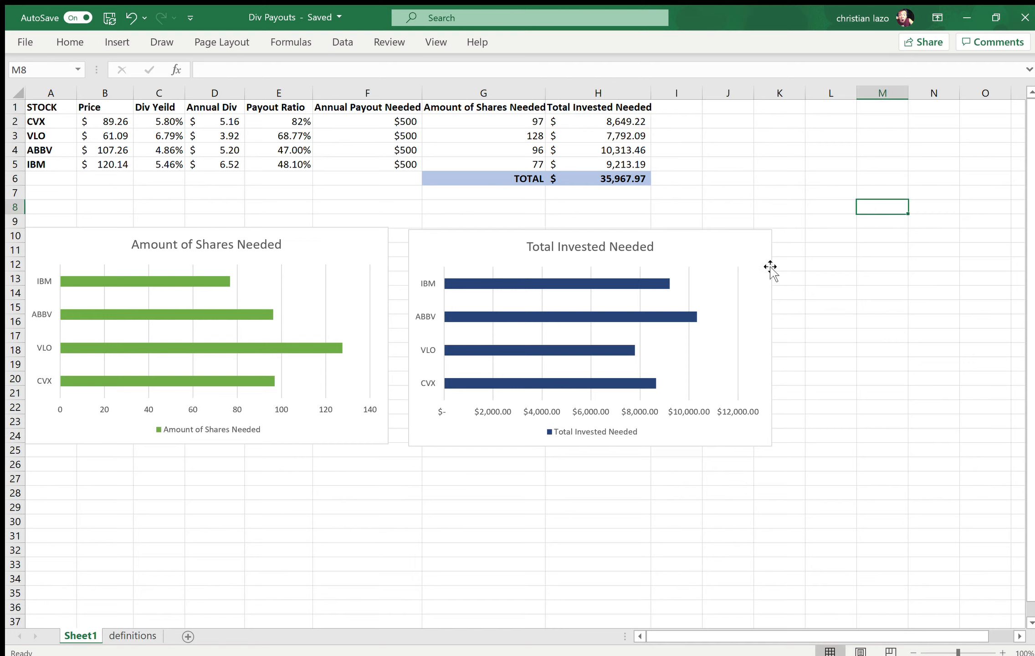
pyautogui.click(599, 193)
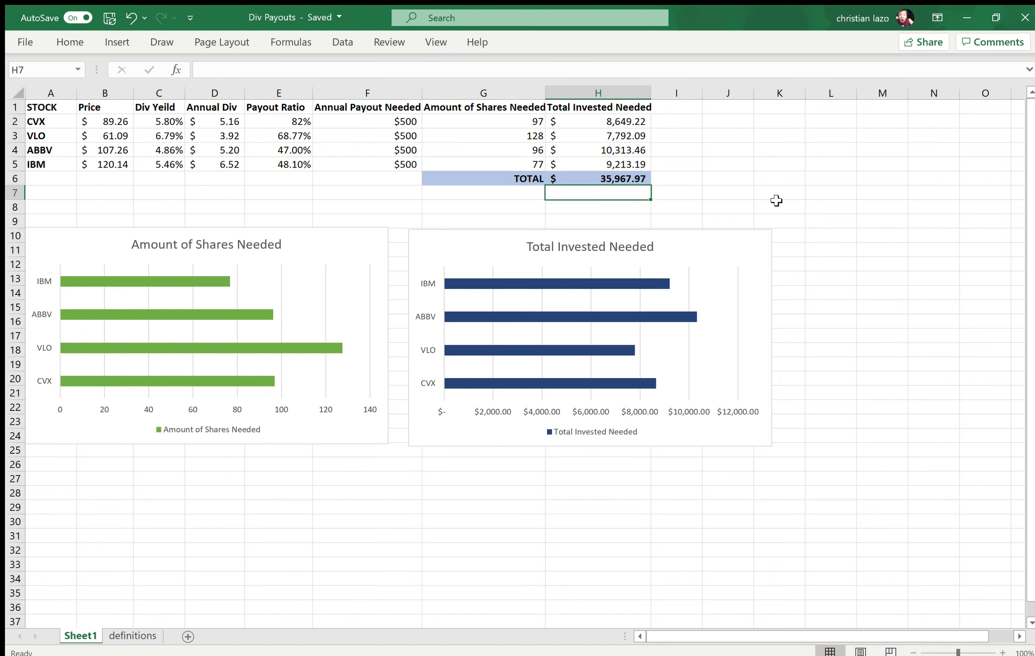
pyautogui.click(830, 363)
pyautogui.click(564, 535)
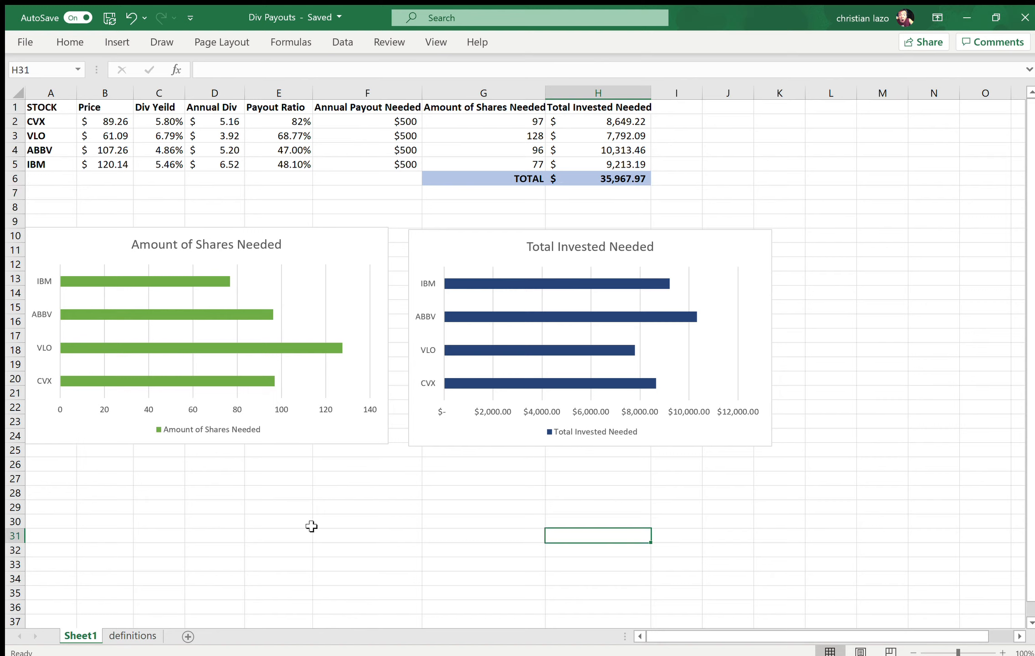
pyautogui.click(311, 526)
pyautogui.click(391, 531)
pyautogui.click(482, 533)
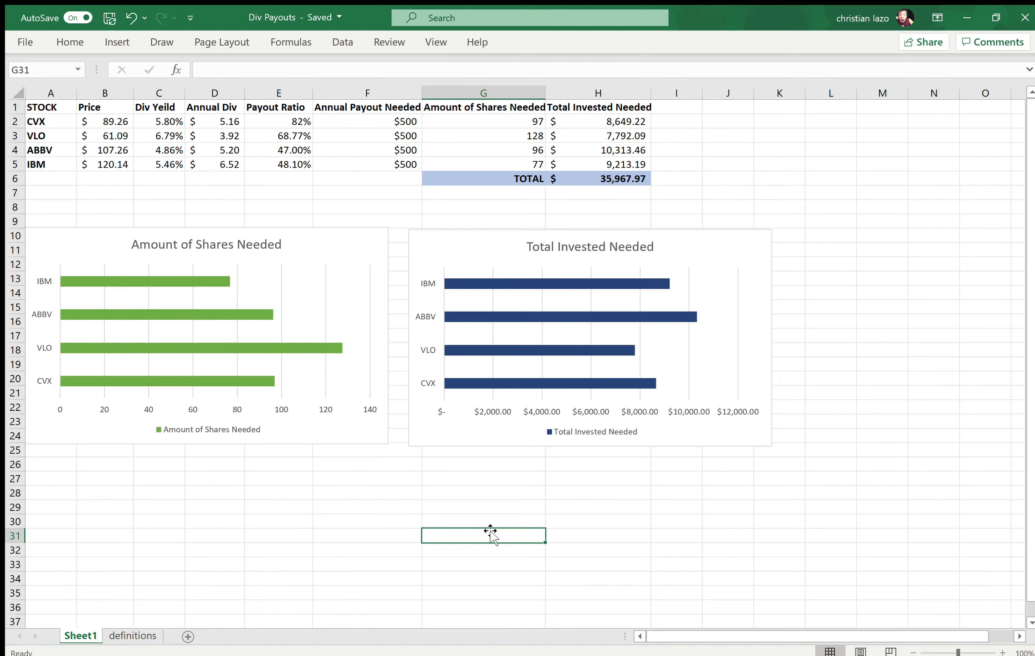
pyautogui.click(603, 497)
pyautogui.click(676, 497)
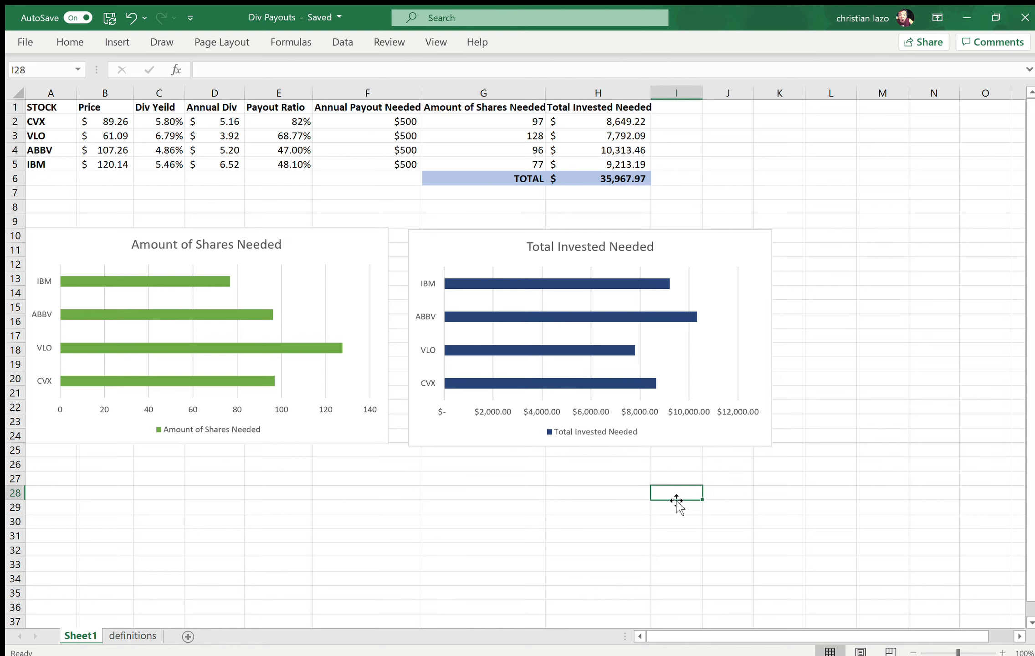
pyautogui.click(835, 479)
pyautogui.click(297, 507)
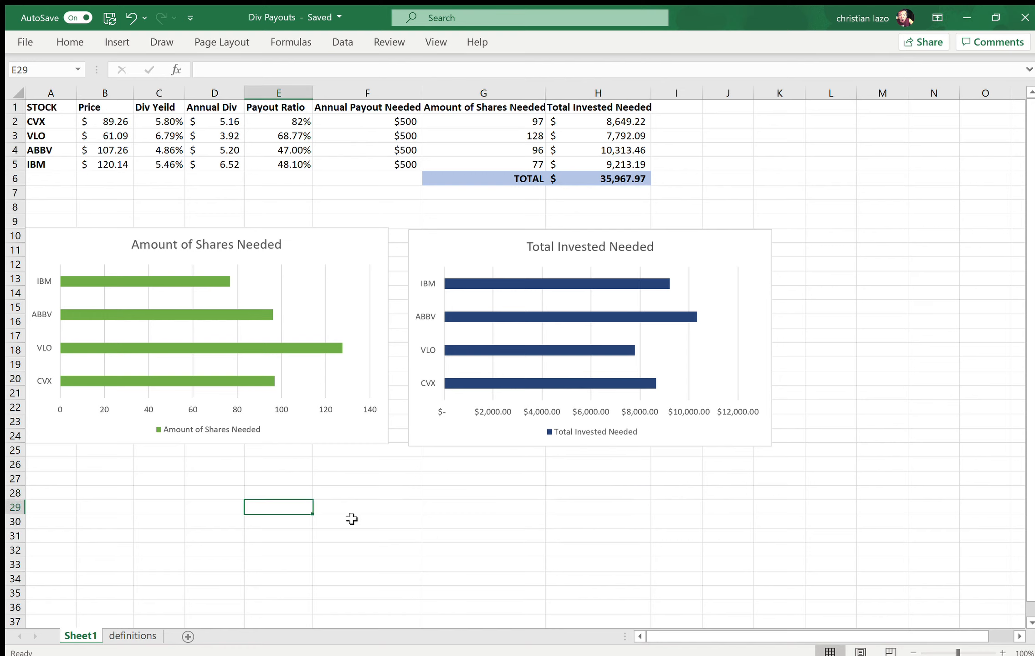
pyautogui.click(437, 526)
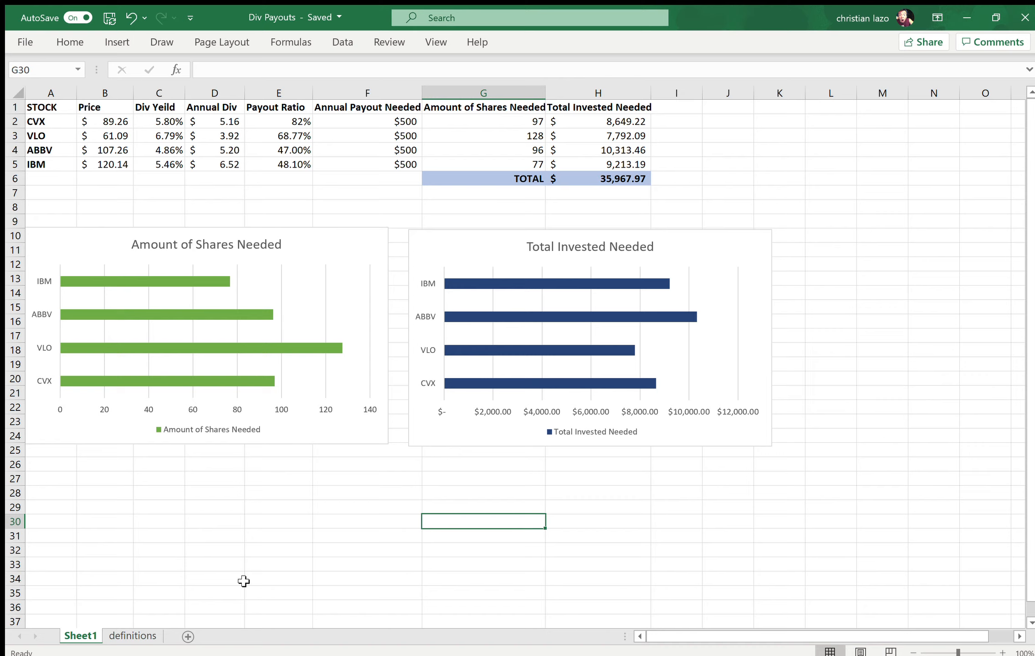